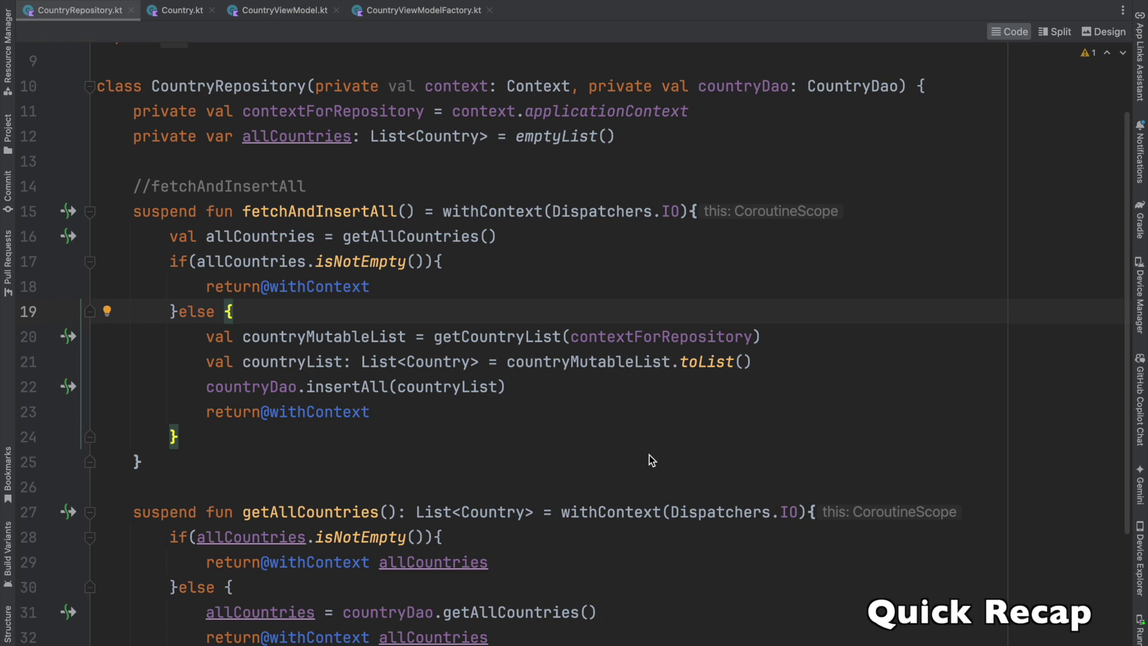
scroll(202, 163, "up", 1)
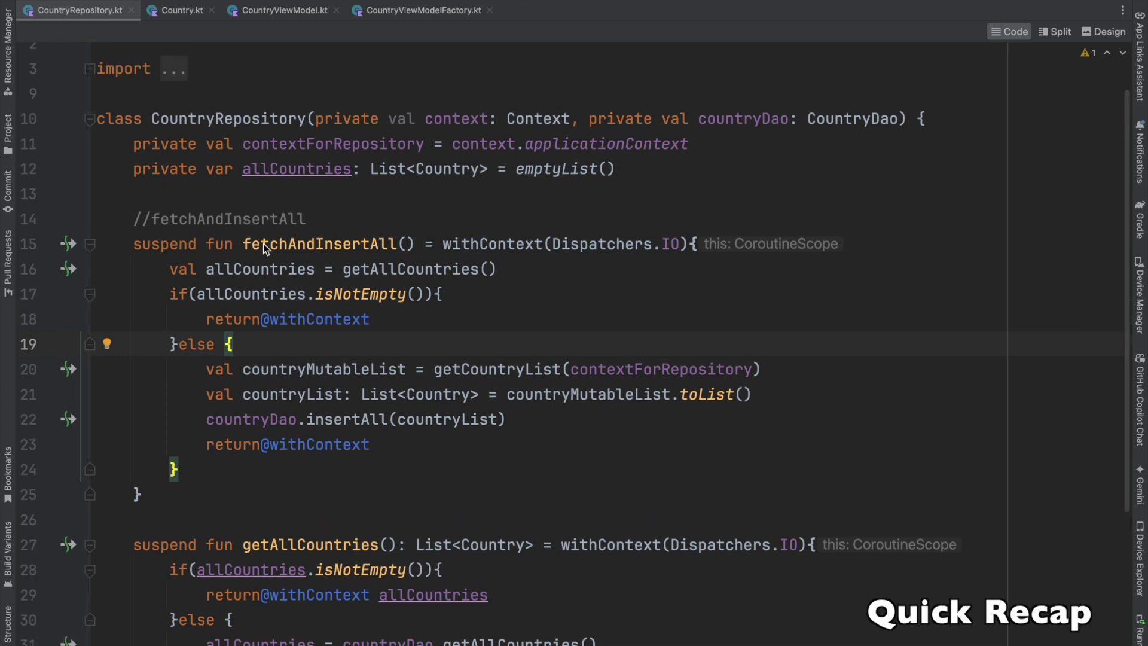
scroll(263, 244, "down", 5)
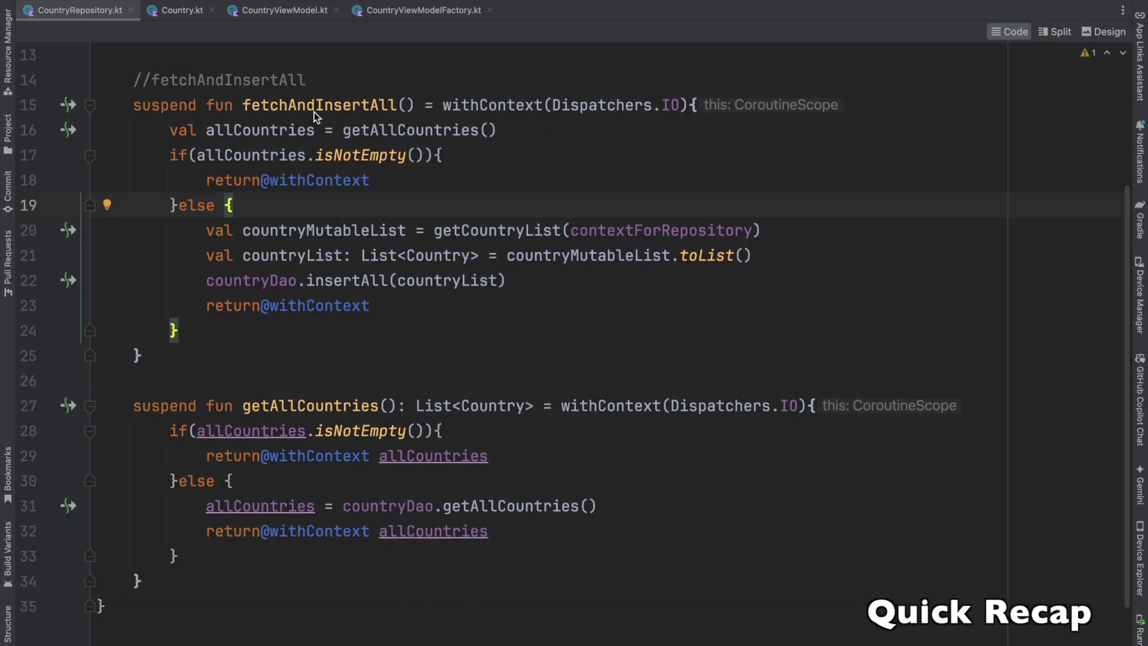
Review CountryViewModel's fetchAndInsertAll, its countryRepository use and getAllCountries
left_click(284, 10)
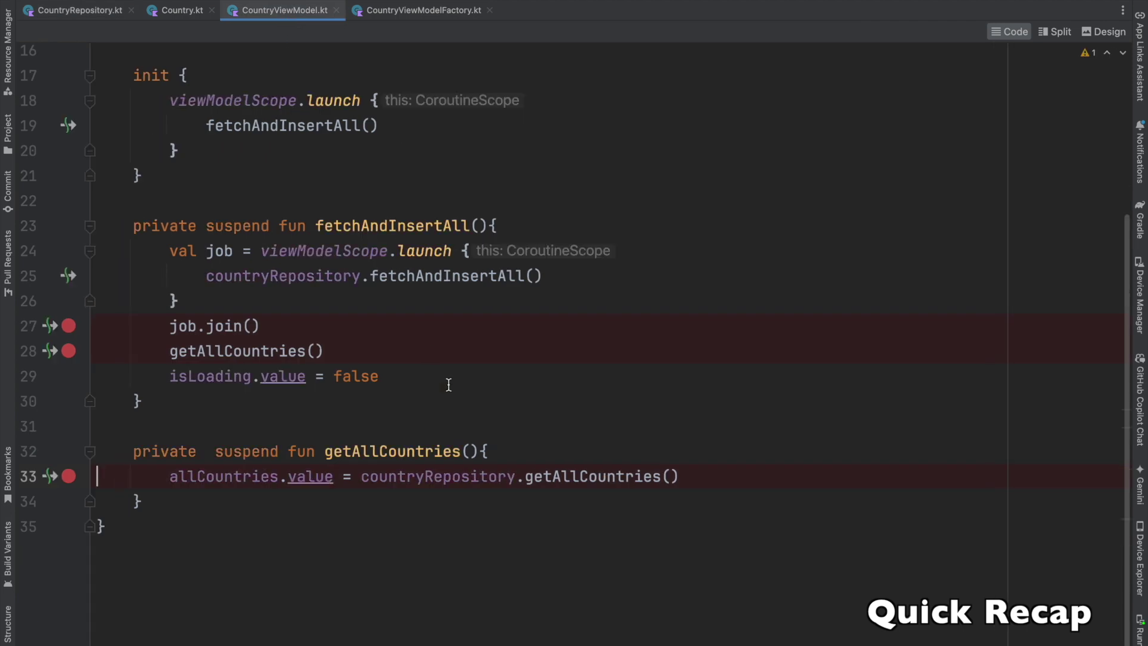
scroll(449, 385, "up", 3)
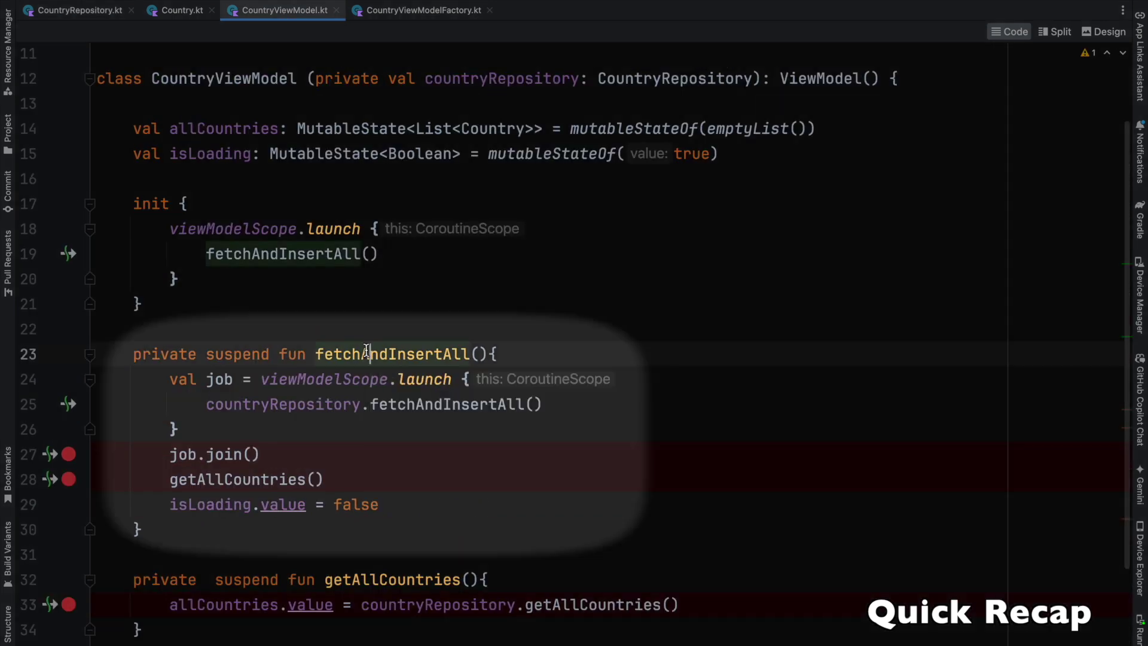
double_click(366, 352)
double_click(315, 406)
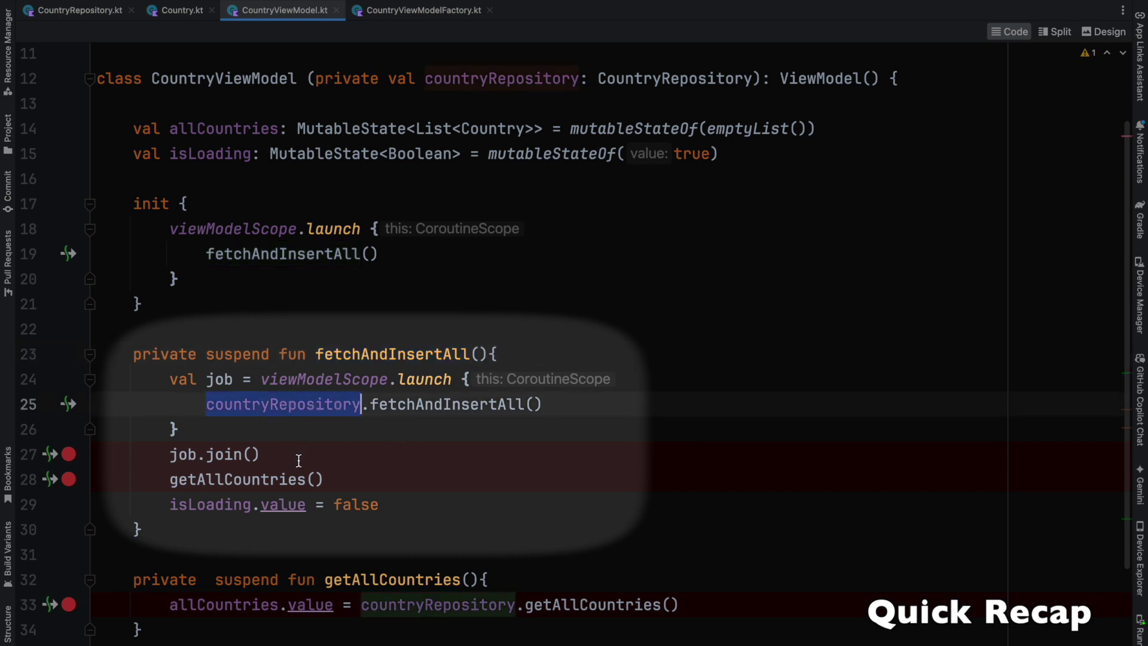
left_click(368, 581)
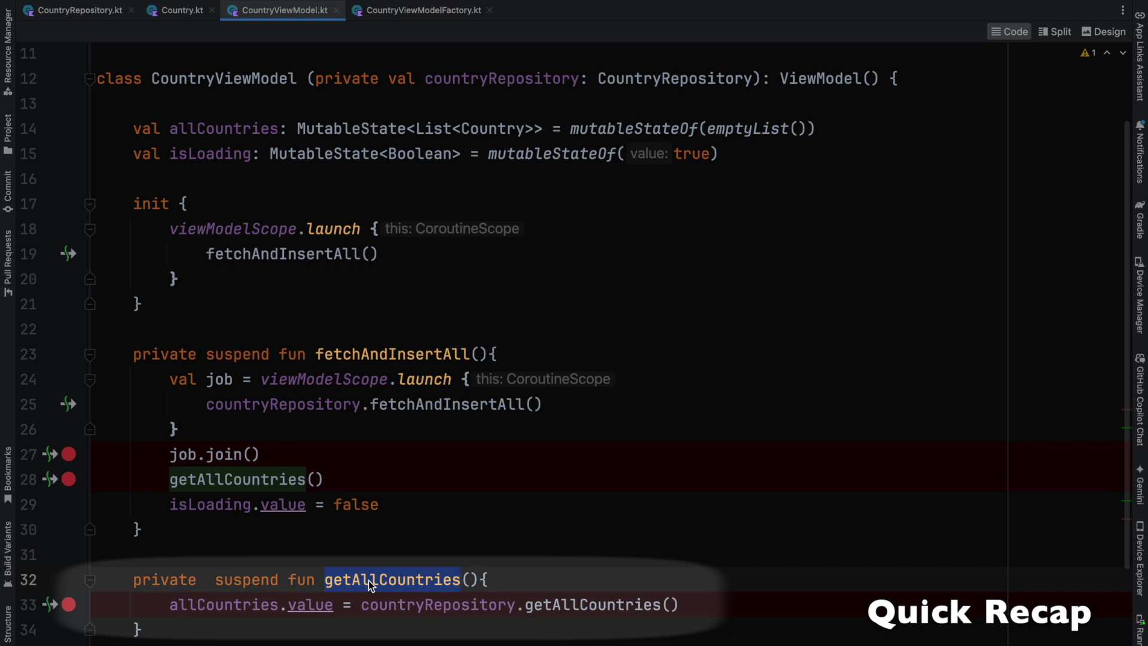
Highlight the allCountries and isLoading state variables
double_click(197, 129)
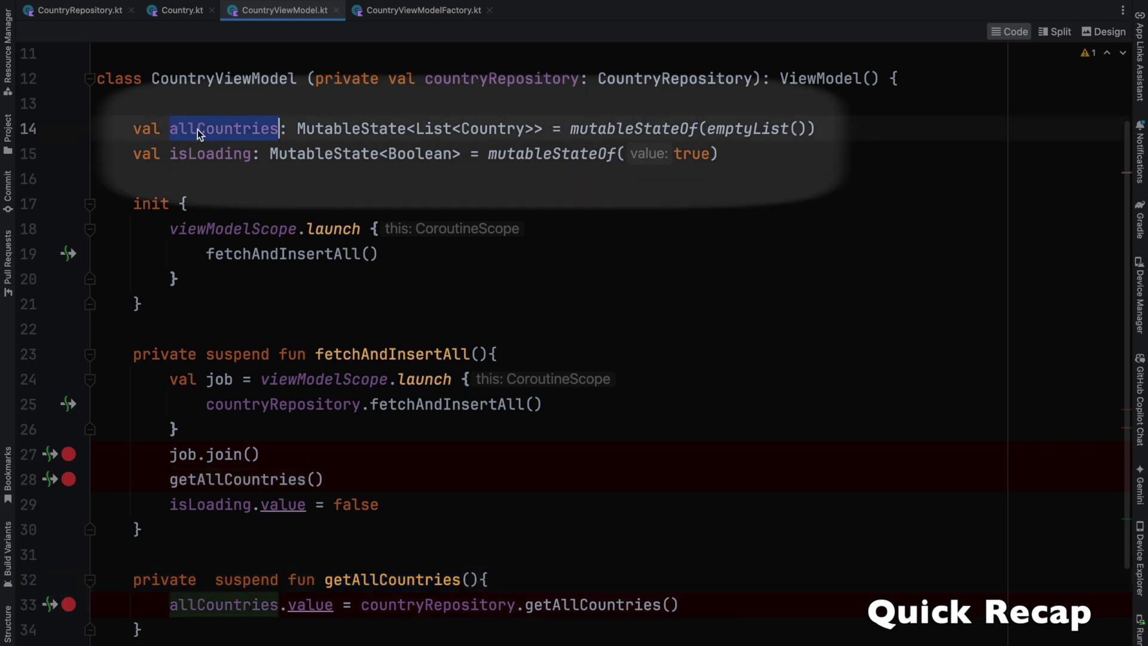
double_click(205, 153)
double_click(198, 129)
double_click(197, 153)
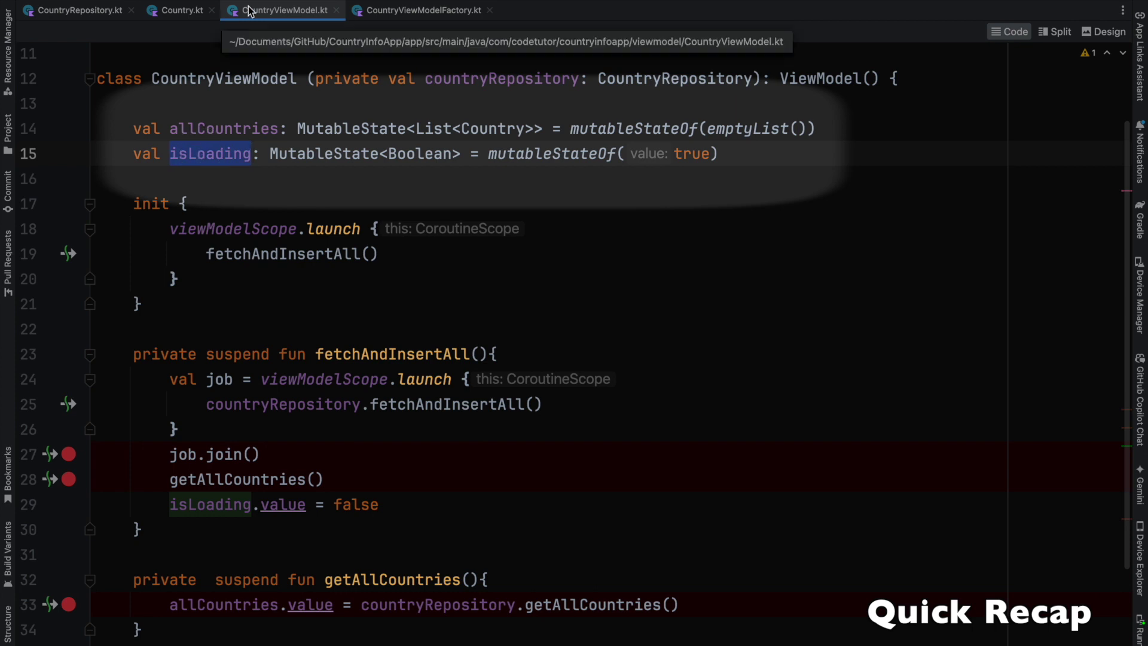
Review MainScreen's Dao, repository and CountryViewModel setup, then show CountryViewModelFactory
key("shift")
key("shift")
type("ma")
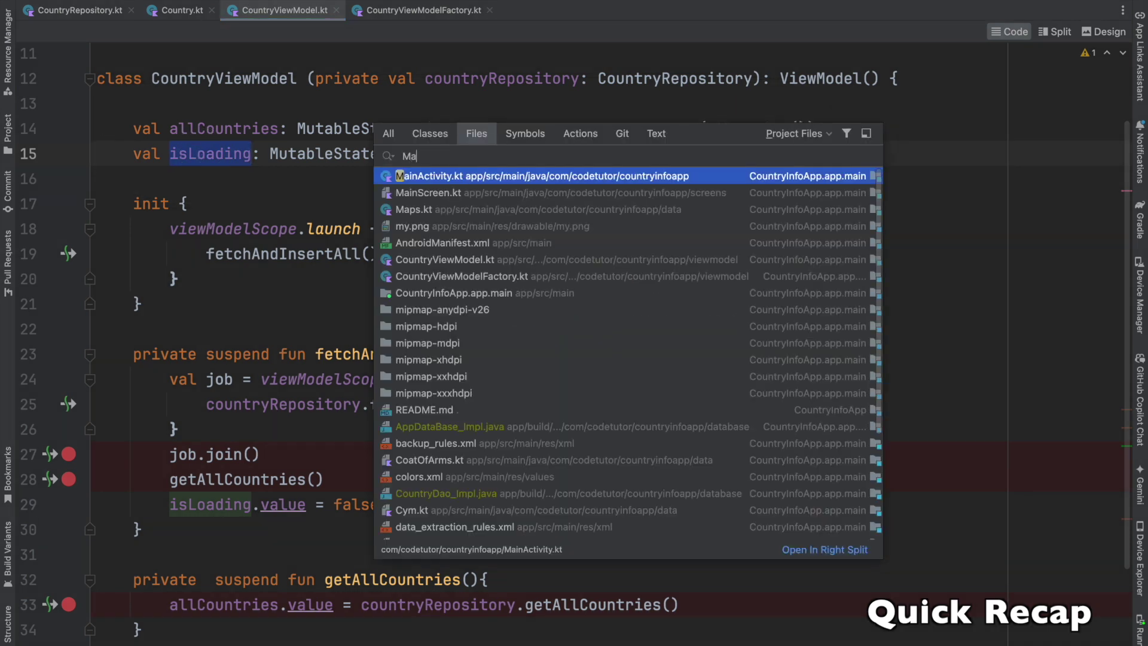
type("in")
left_click(420, 196)
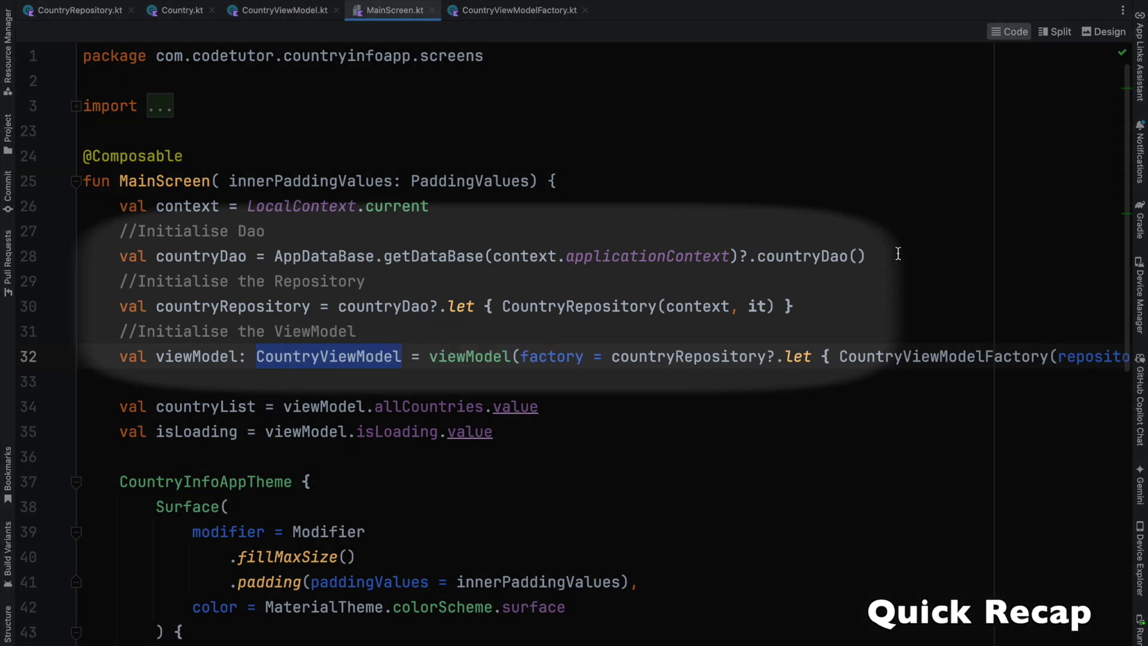
left_click(868, 256)
left_click(839, 309)
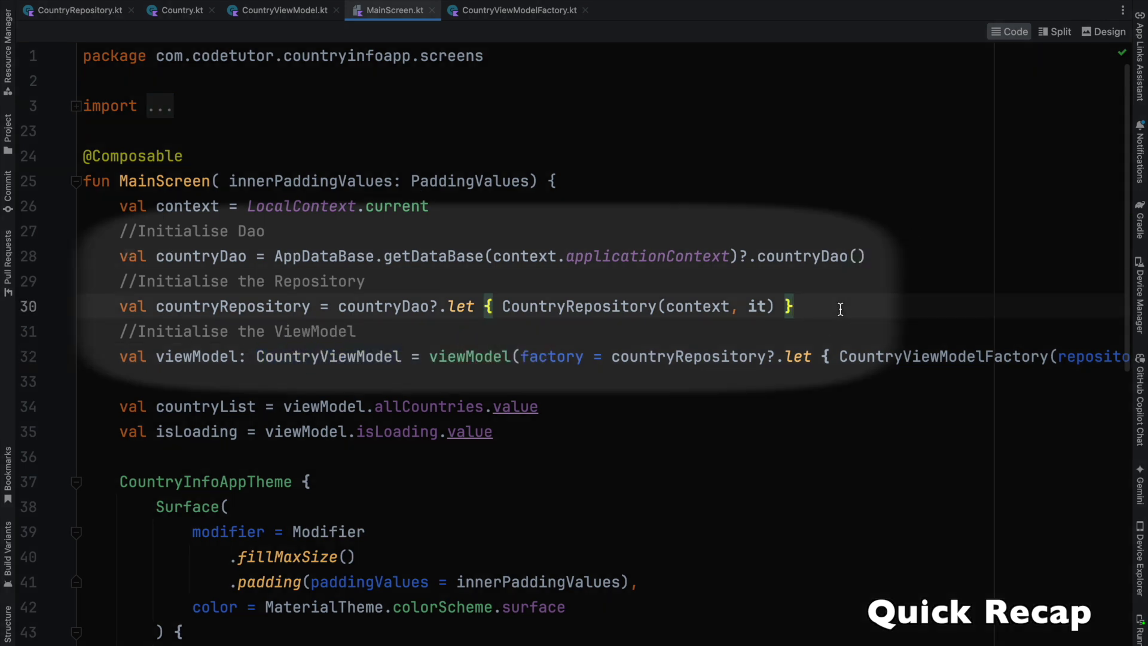
double_click(358, 356)
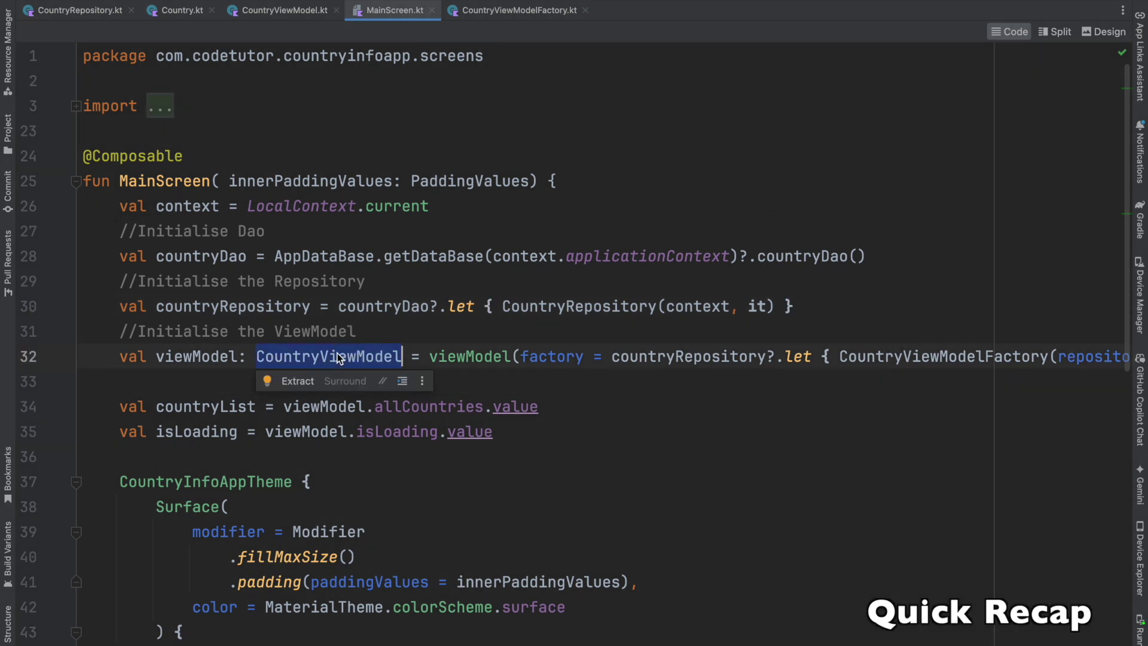
left_click(498, 14)
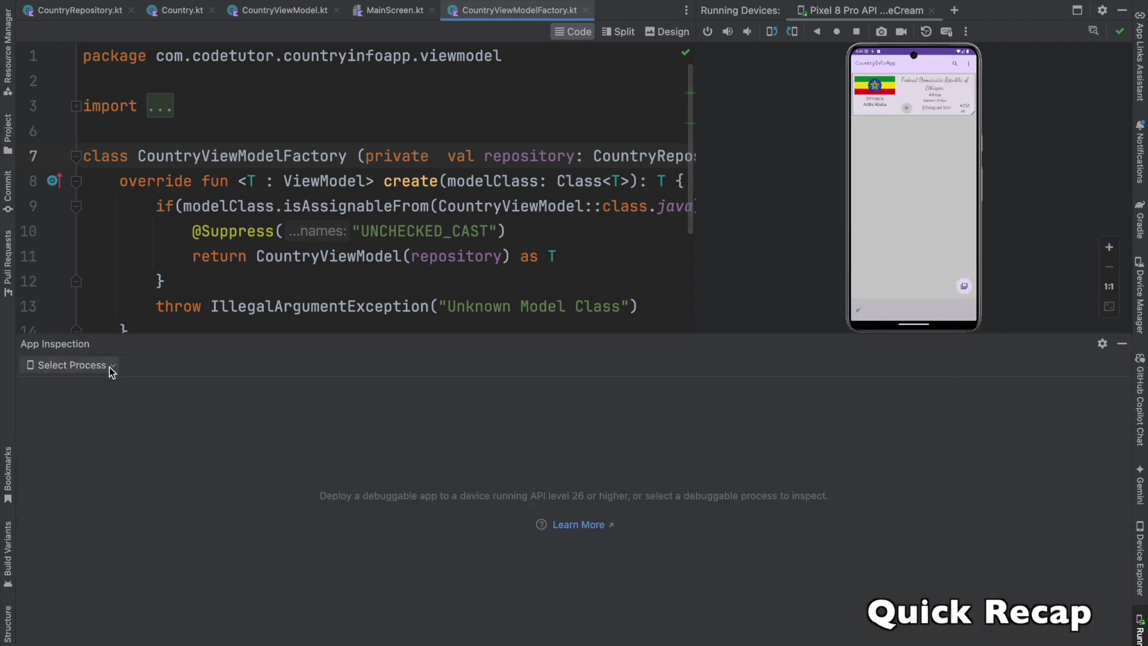
Inspect the Country table in Database Inspector, showing its single Ethiopia row
left_click(67, 369)
left_click(260, 362)
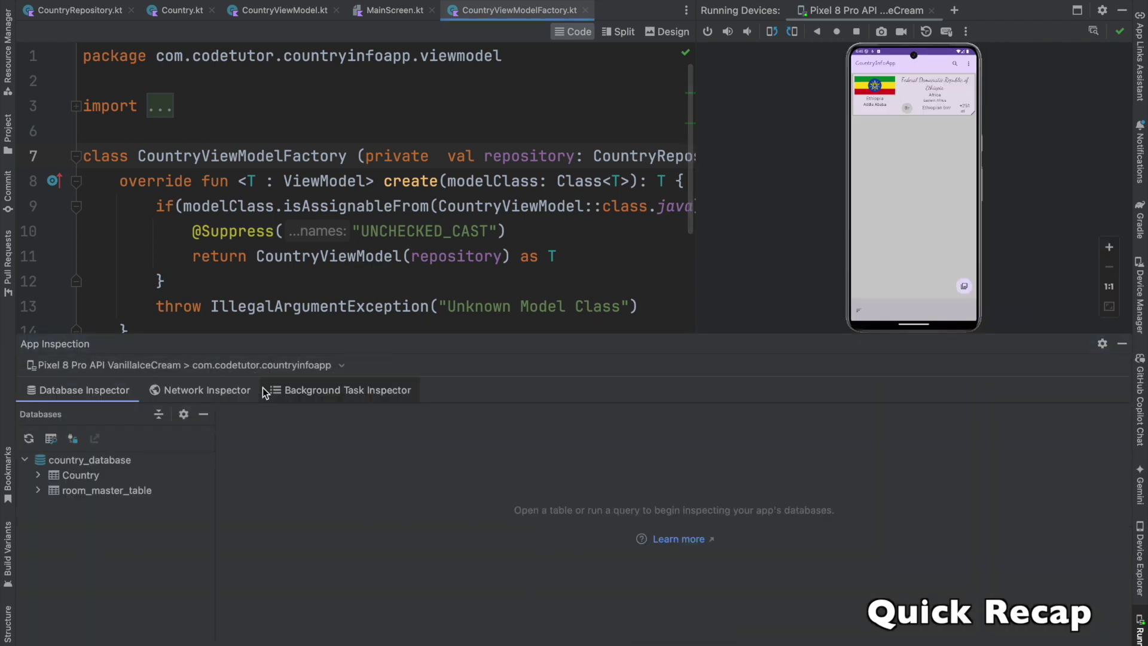
double_click(79, 476)
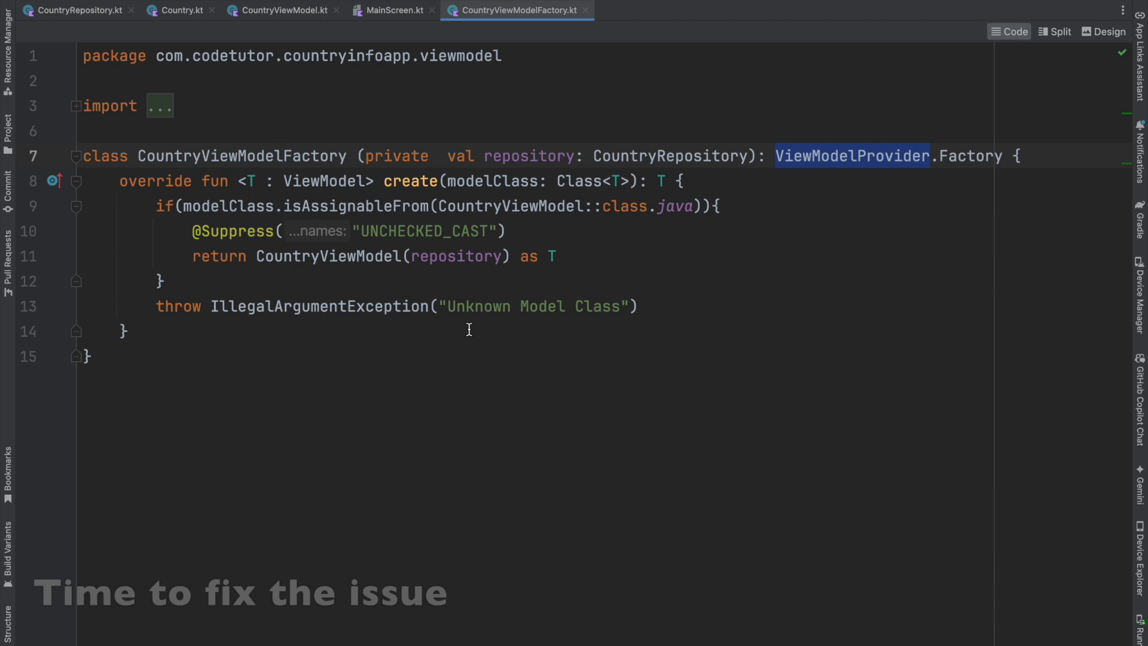
Break at insertAll in CountryRepository, confirm countryList holds 250 countries, then resume twice
left_click(108, 10)
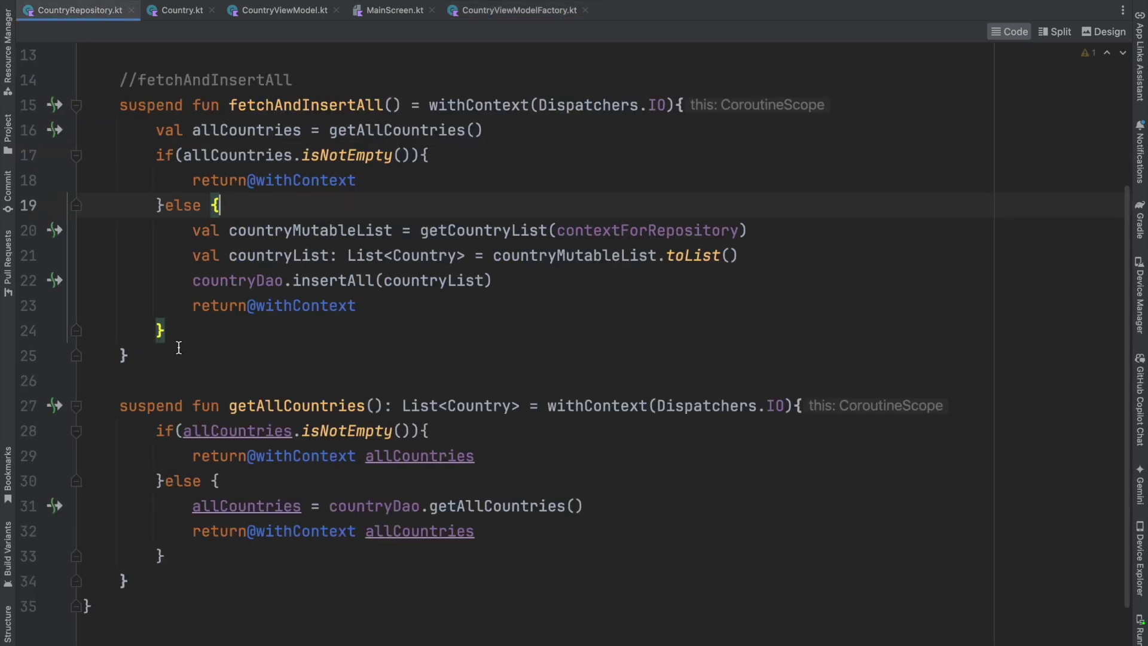
left_click(62, 280)
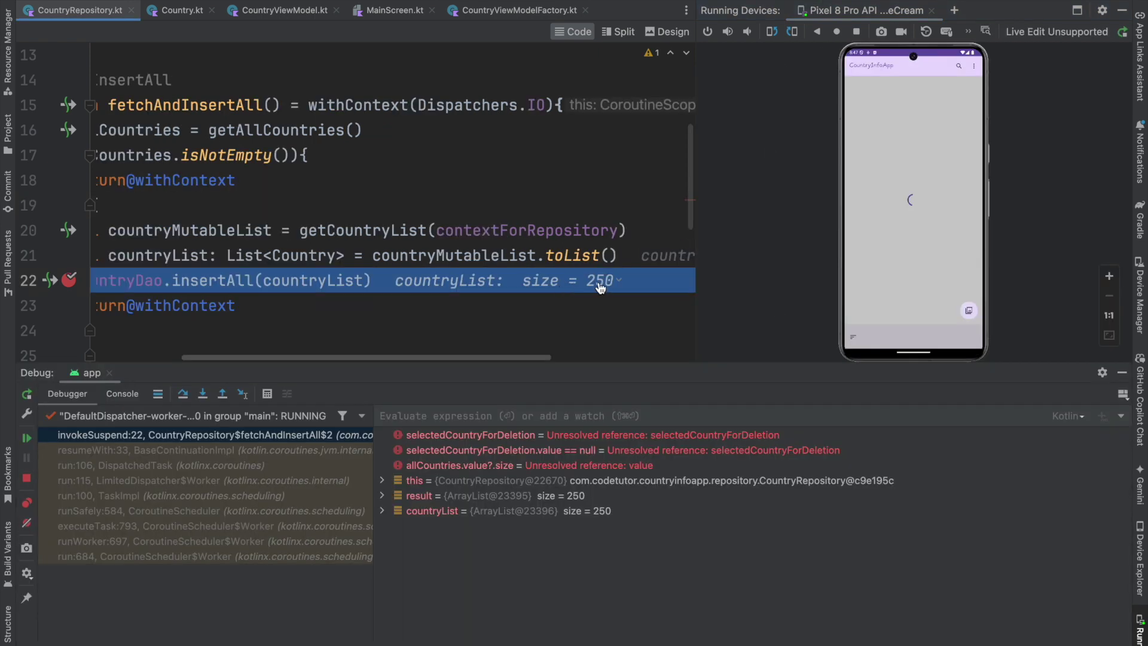
scroll(599, 285, "left", 3)
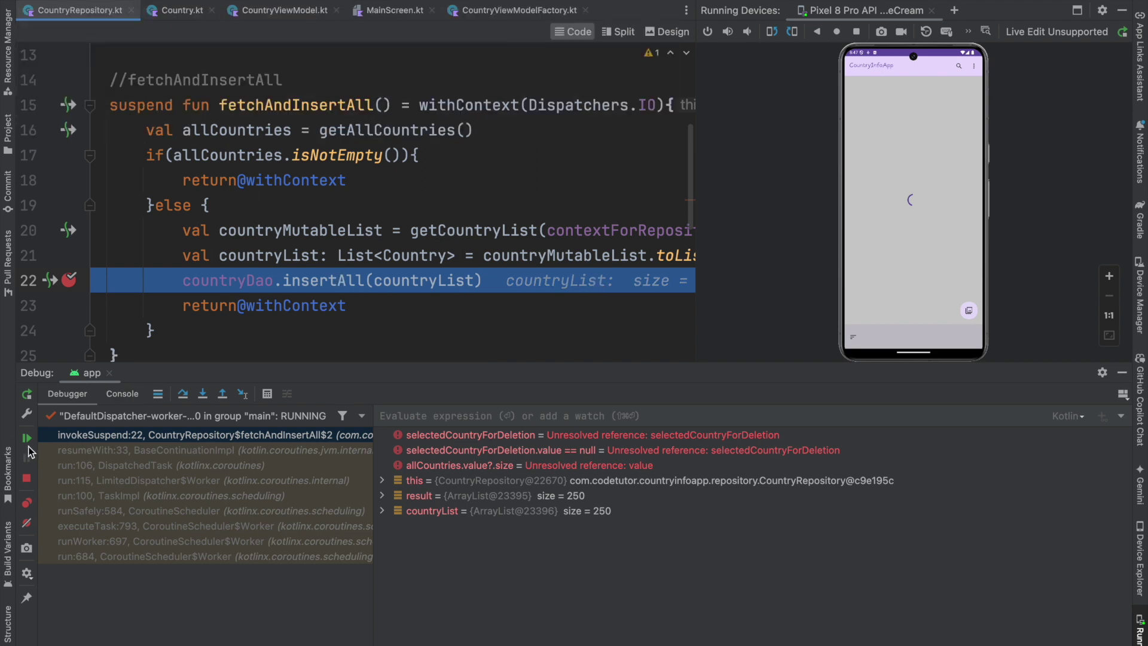
left_click(26, 437)
left_click(27, 439)
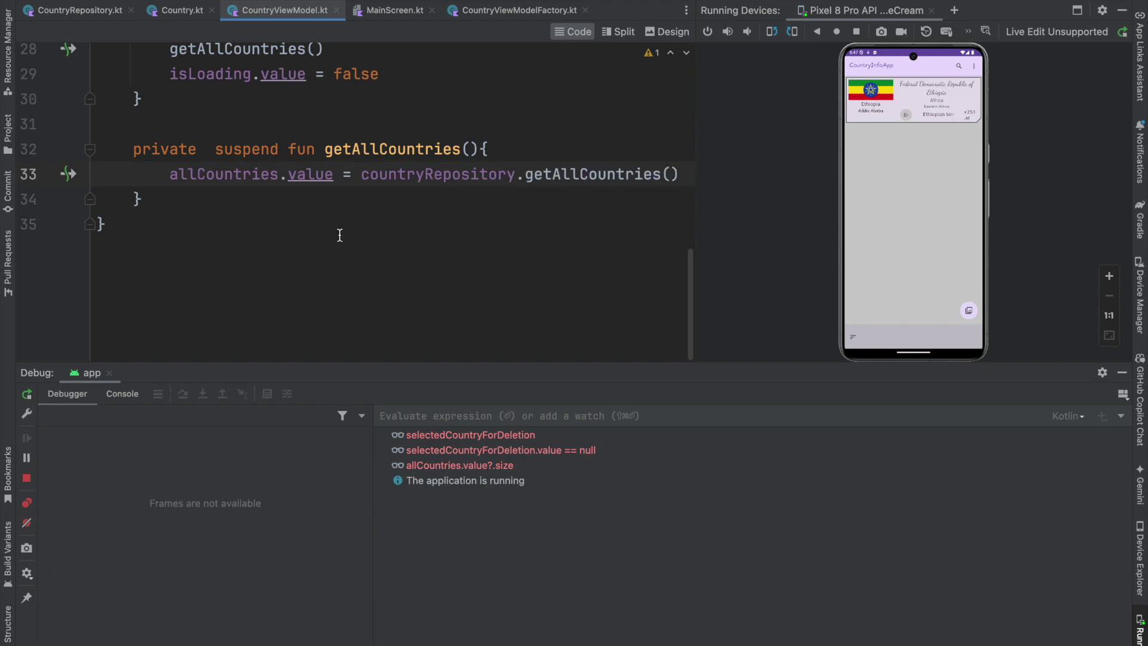
Show Country.kt without the debug panel and highlight its PrimaryKey id: Int defaulting to 0
left_click(182, 11)
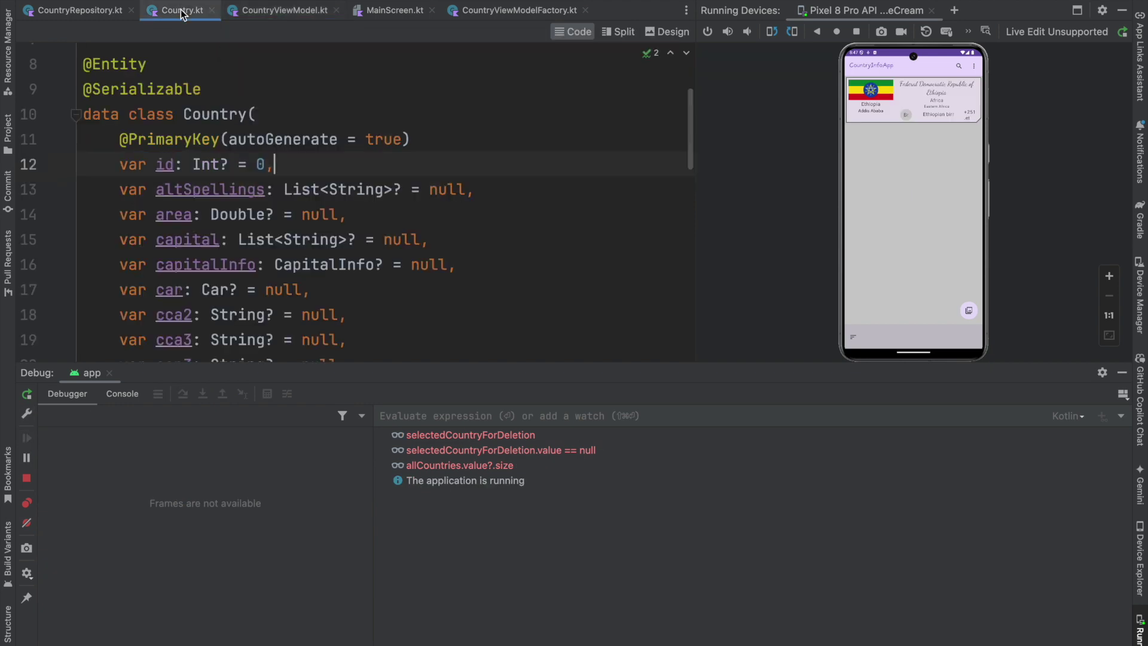
key("super+5")
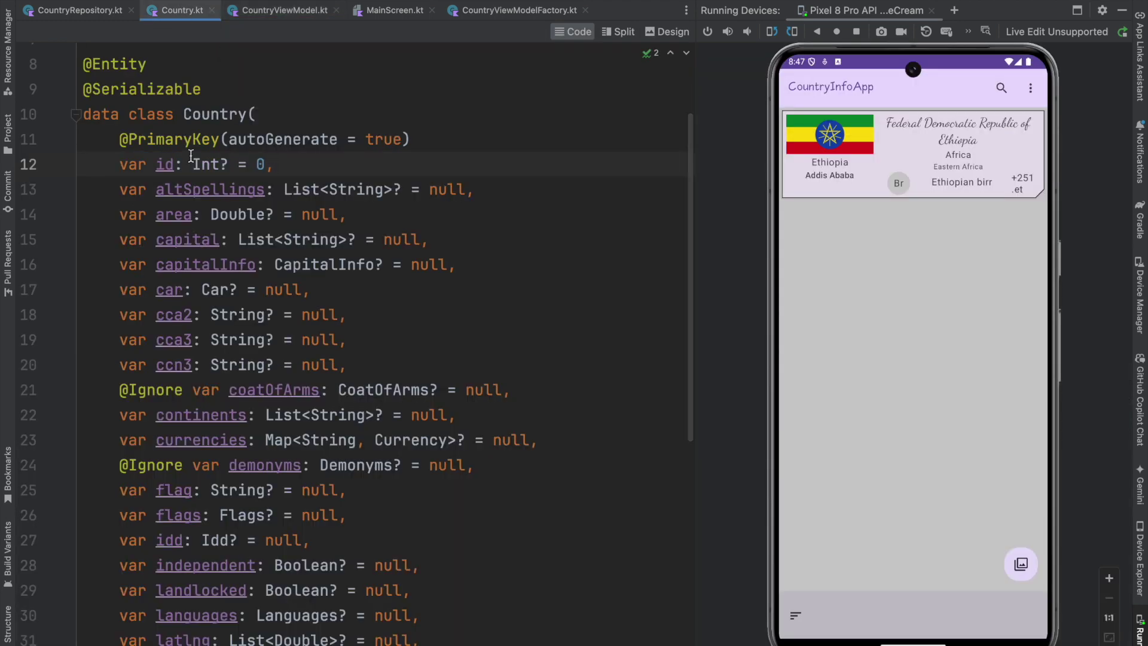
double_click(179, 141)
left_click(169, 163)
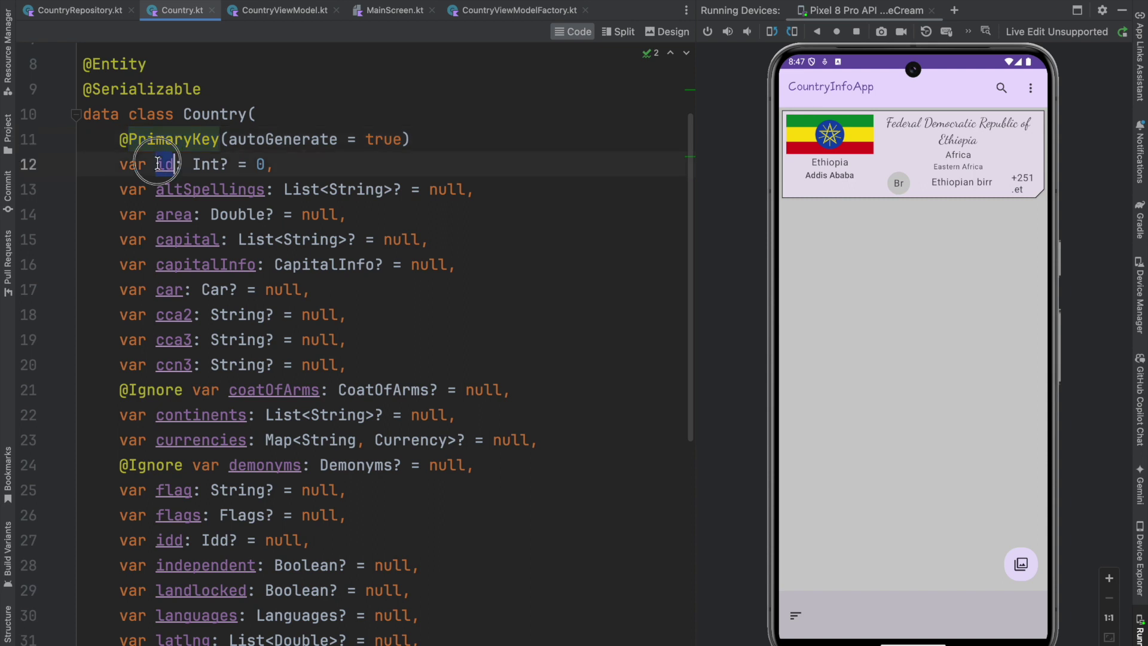
double_click(205, 165)
double_click(259, 164)
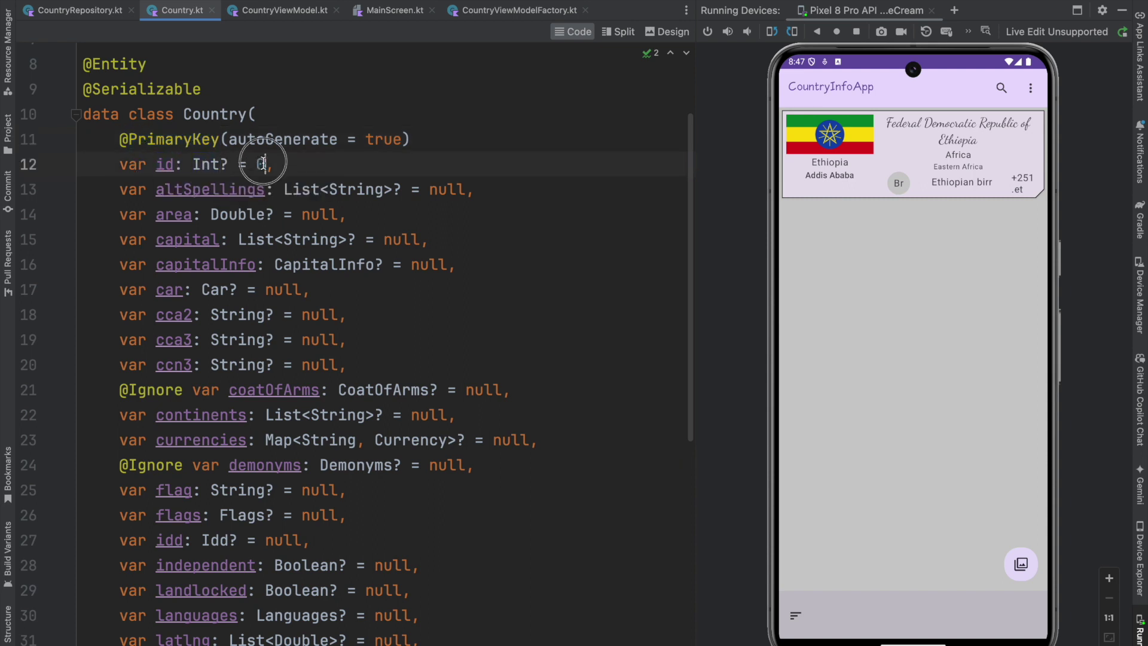
left_click(288, 164)
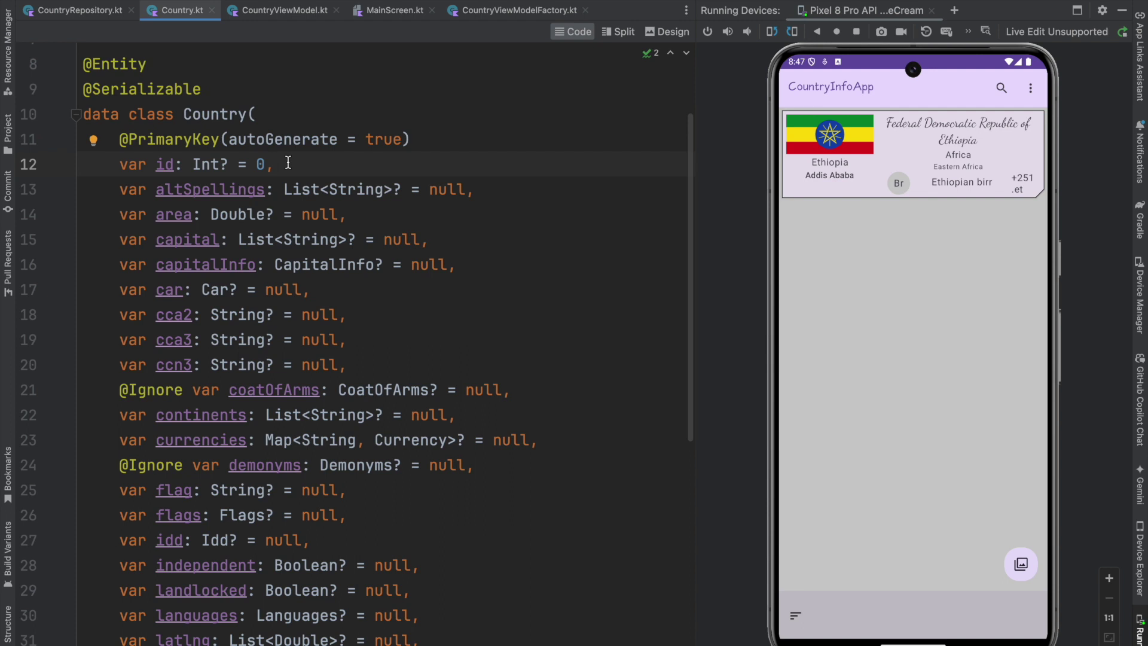
Point out autoGenerate on the primary key against the id default value 0
double_click(255, 163)
double_click(259, 142)
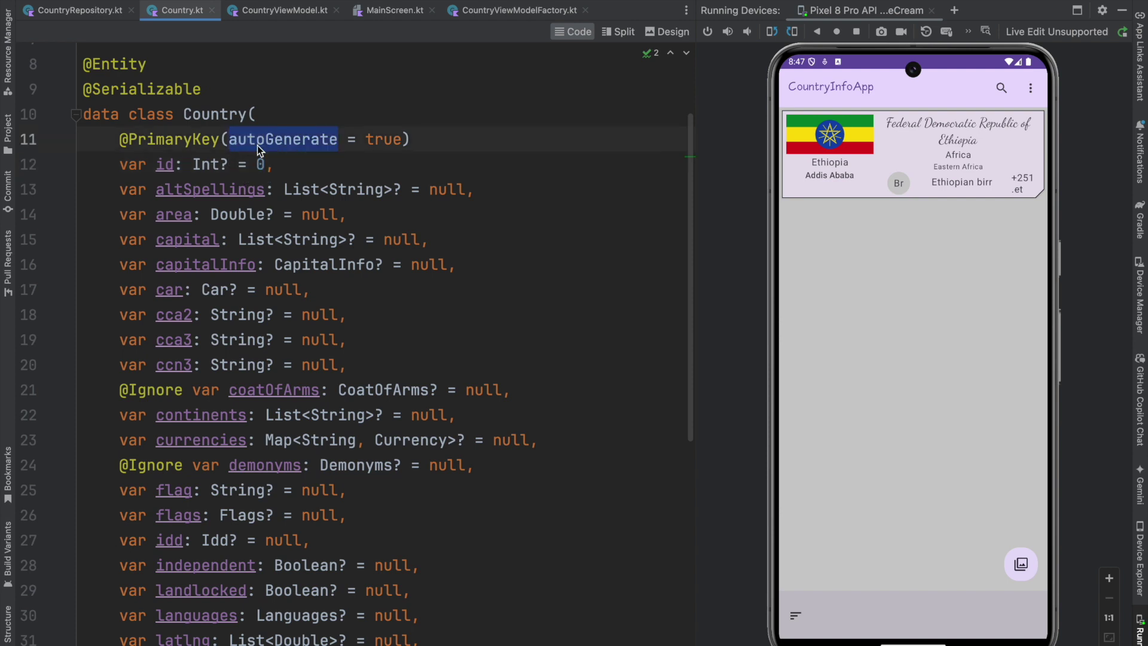
double_click(262, 166)
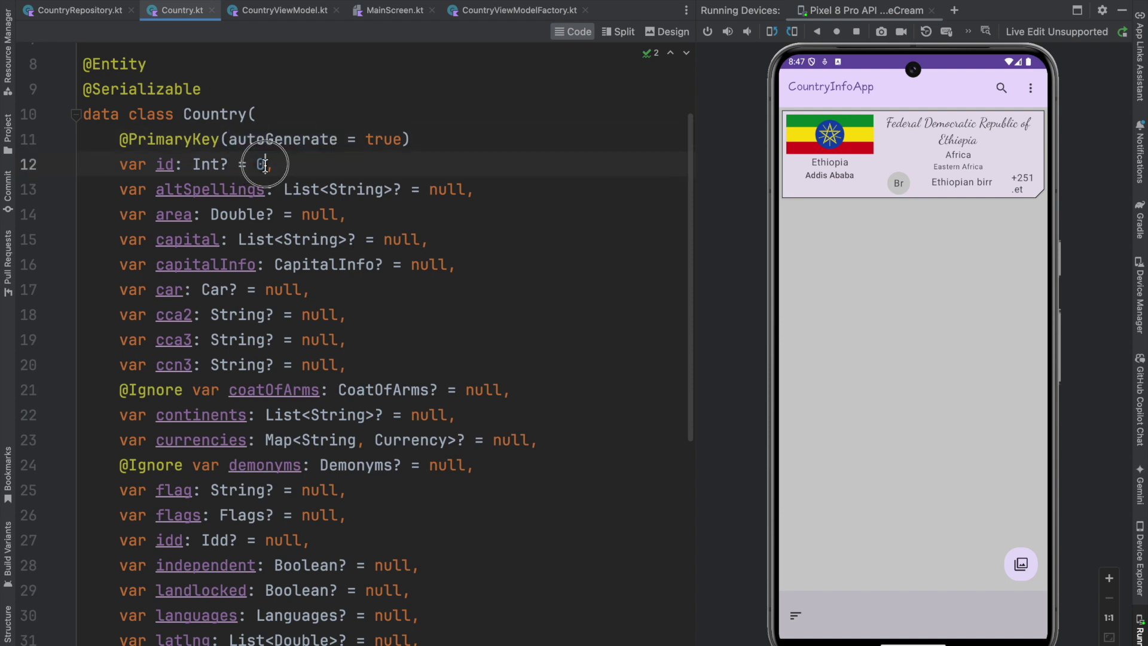
left_click(301, 164)
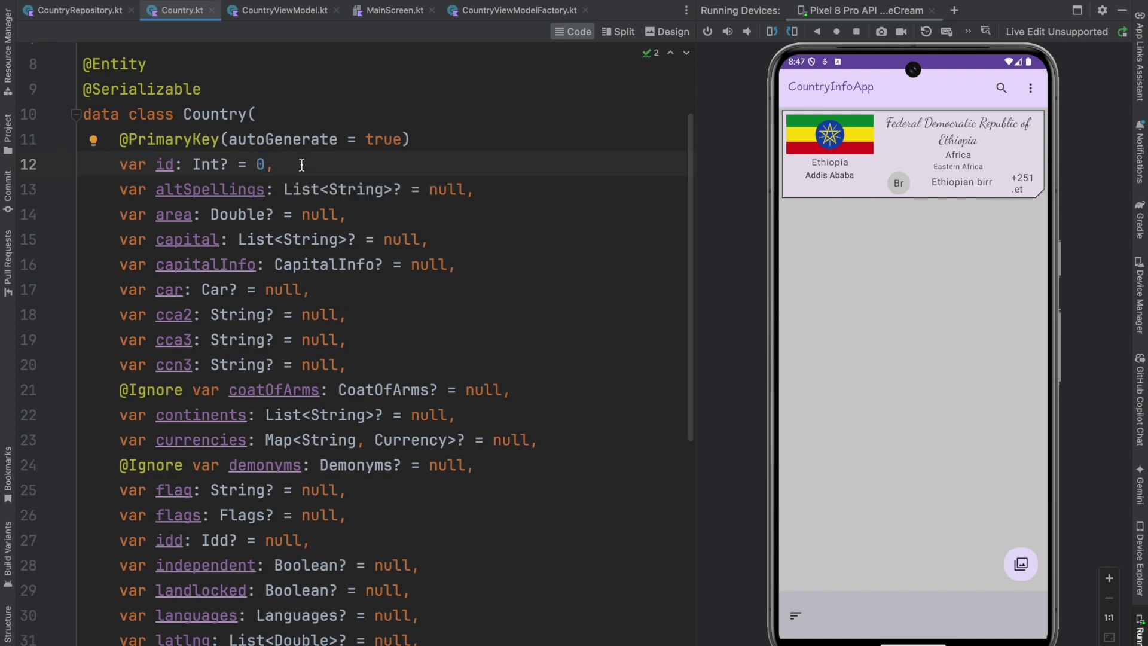
scroll(301, 164, "up", 2)
scroll(301, 164, "up", 2)
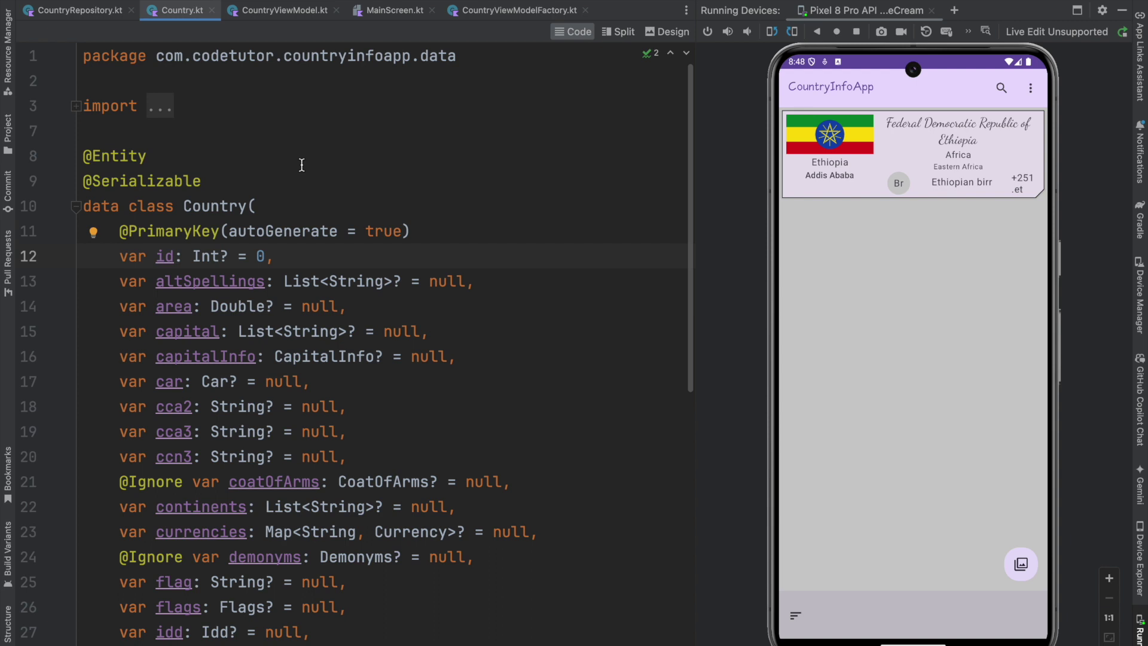
key("ctrl+shift+n")
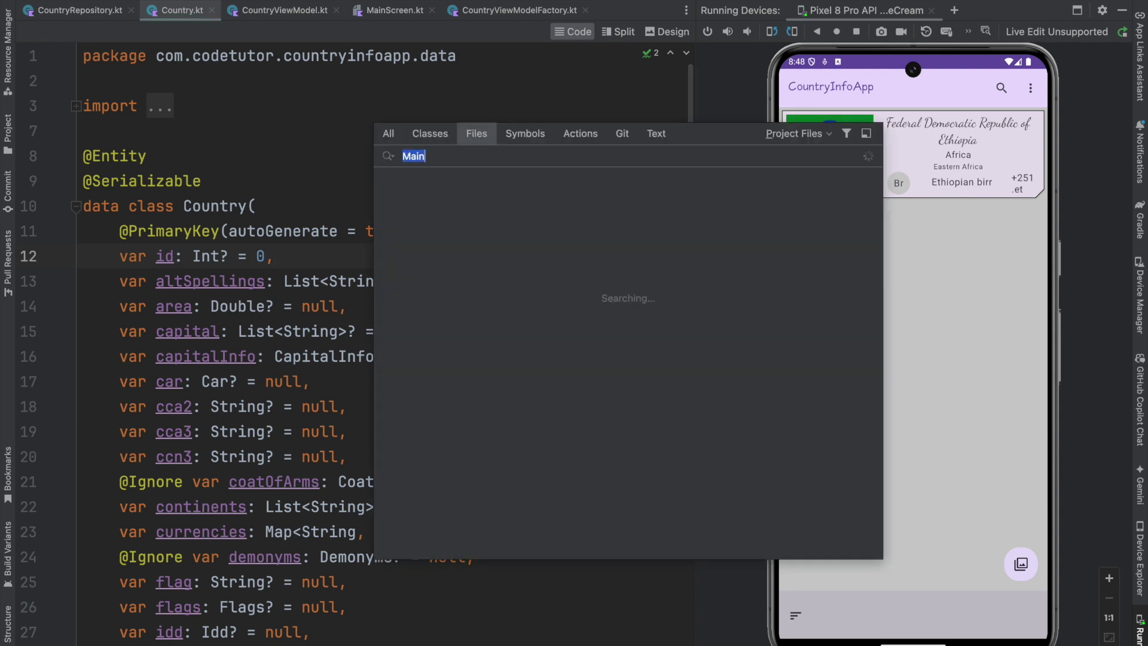
left_click(442, 226)
left_click_drag(86, 277, 547, 324)
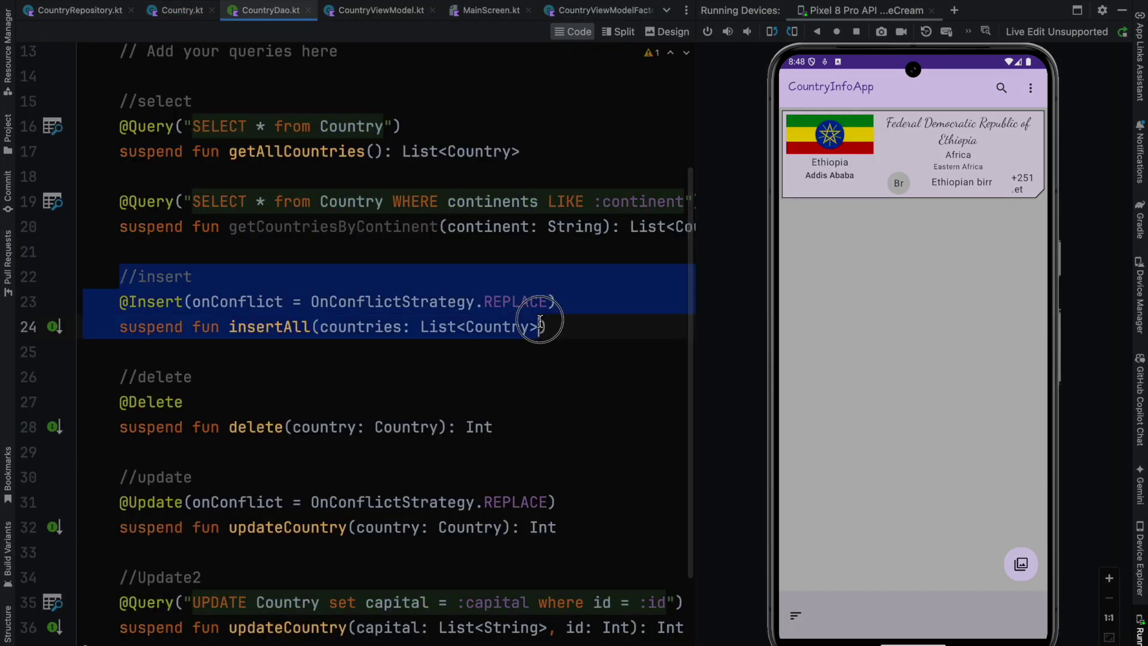
double_click(222, 302)
mouse_move(238, 302)
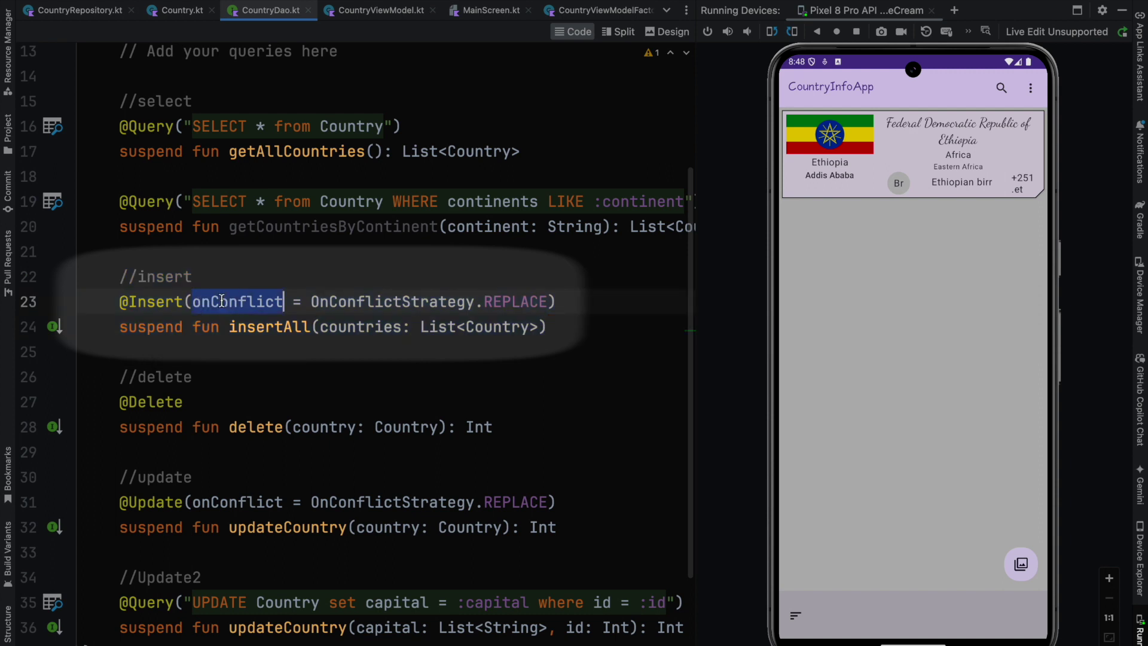
double_click(333, 303)
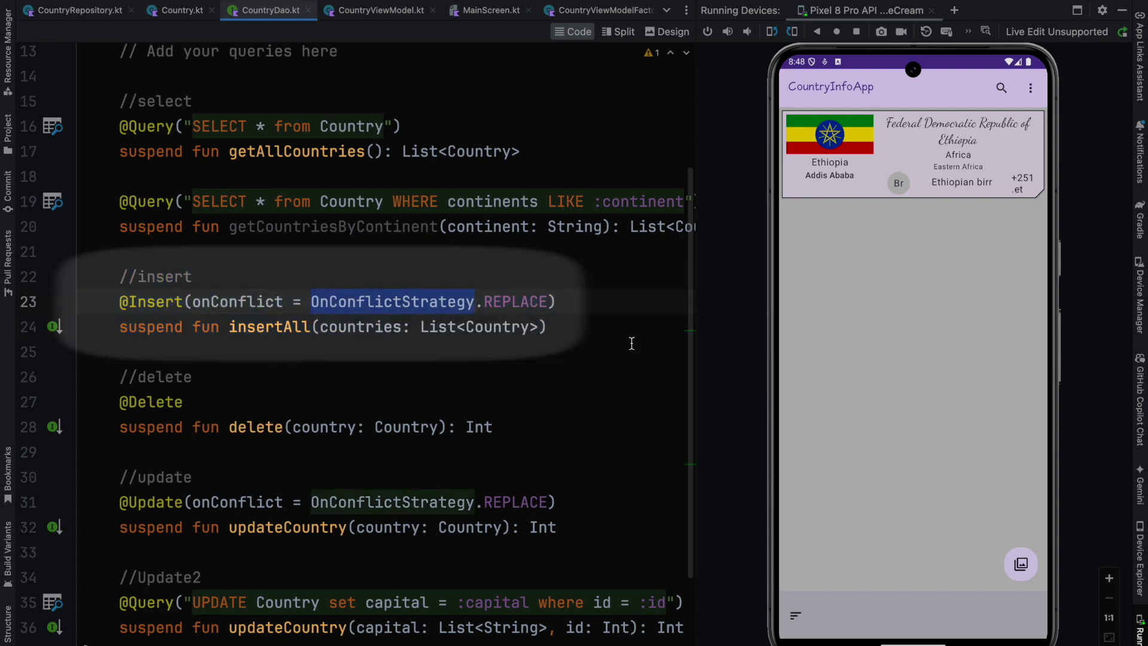
double_click(525, 303)
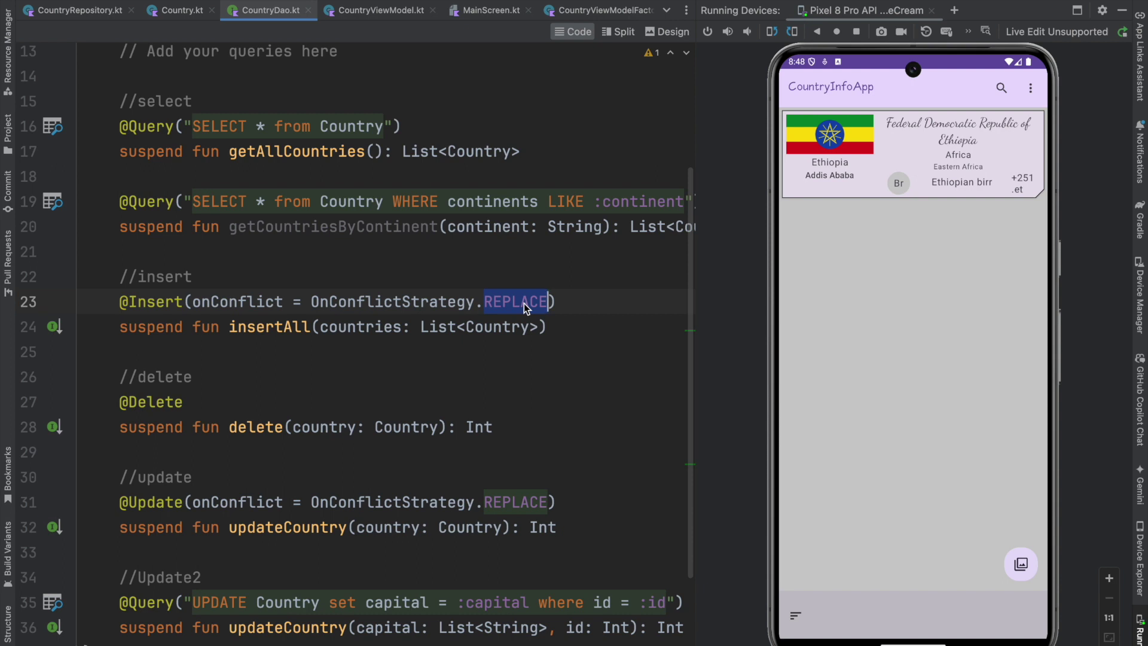
Change the Country id default from 0 to null and uninstall CountryInfoApp from the emulator
left_click(183, 10)
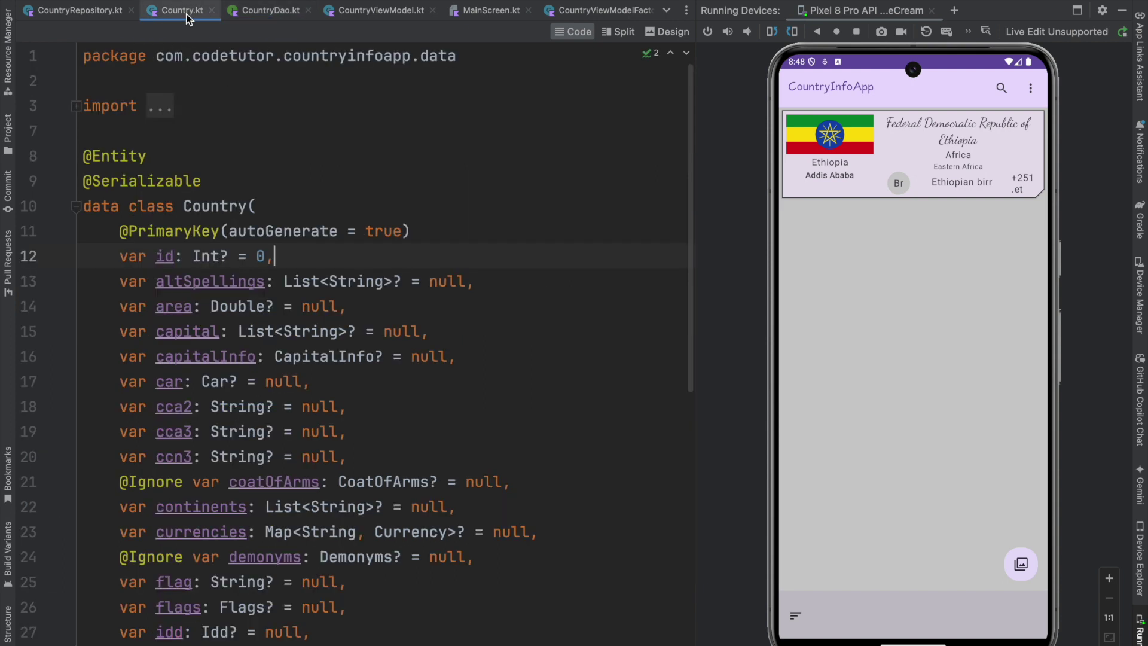
double_click(261, 256)
type("nu")
key("Return")
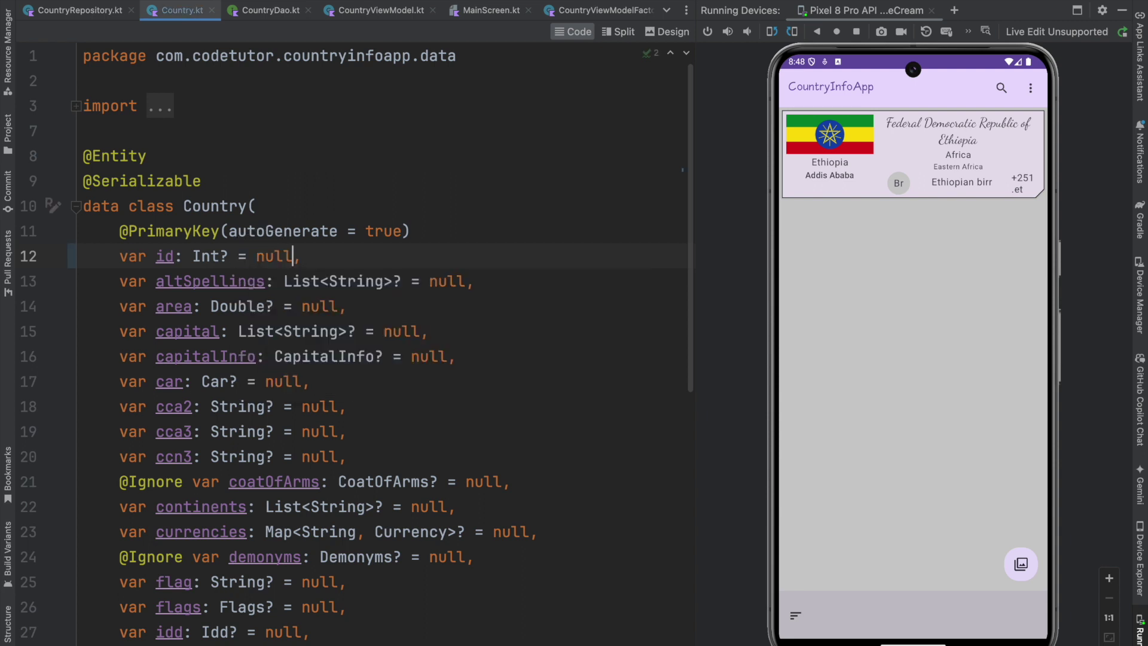
left_click_drag(913, 628, 880, 326)
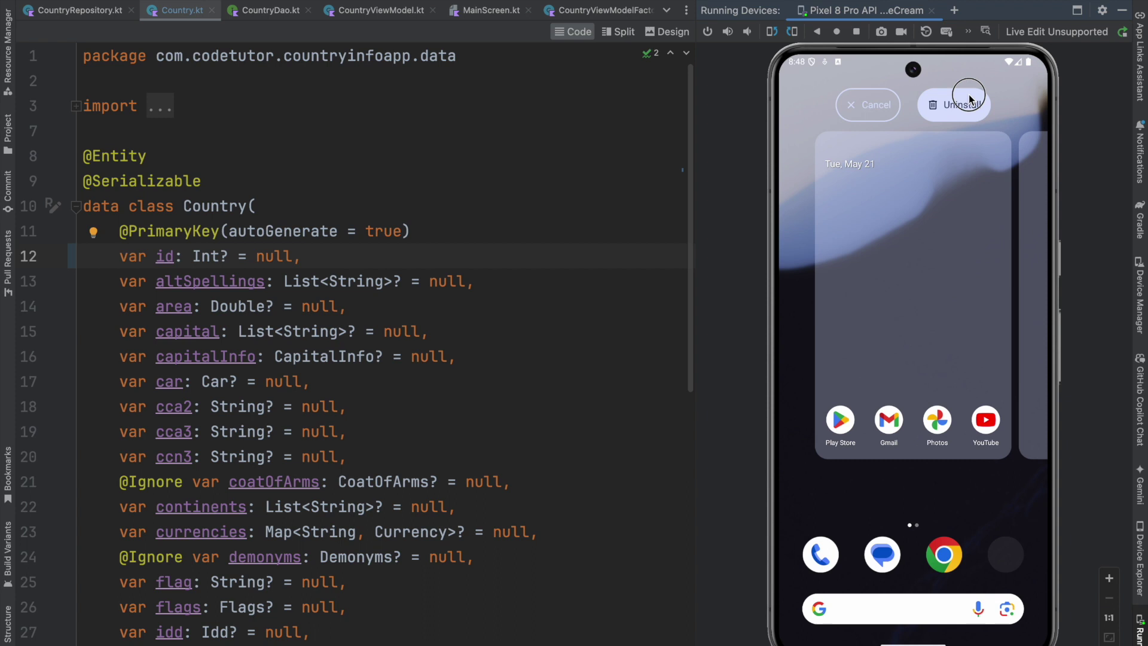
left_click_drag(1004, 554, 963, 108)
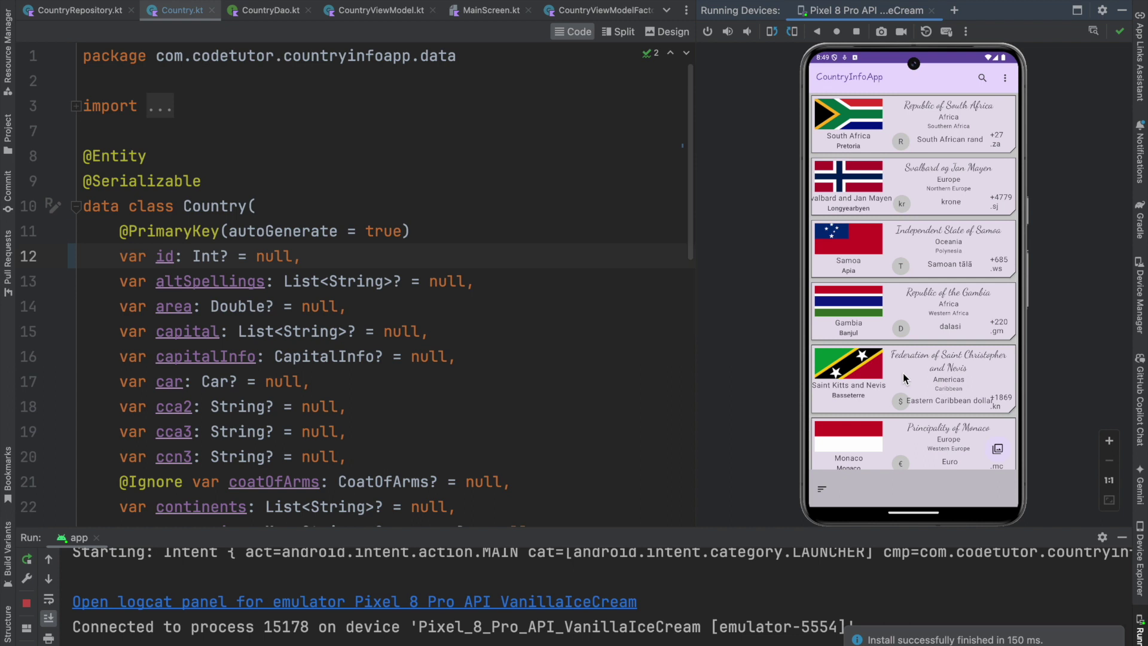
scroll(905, 370, "down", 10)
scroll(911, 418, "down", 3)
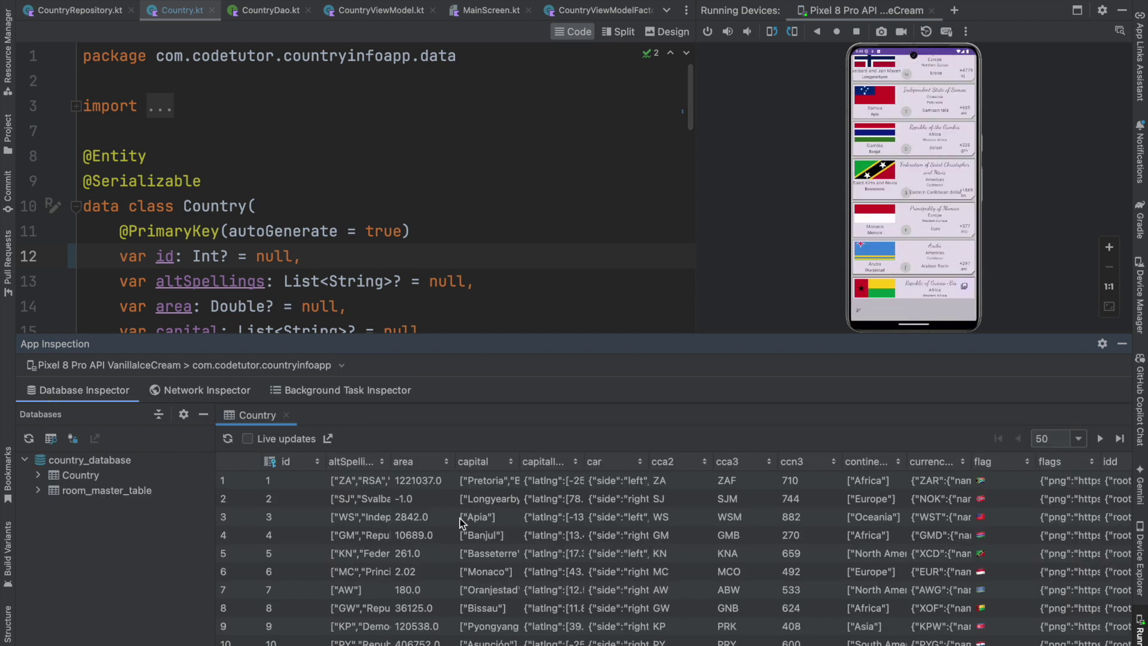
scroll(461, 519, "down", 10)
scroll(459, 519, "up", 2)
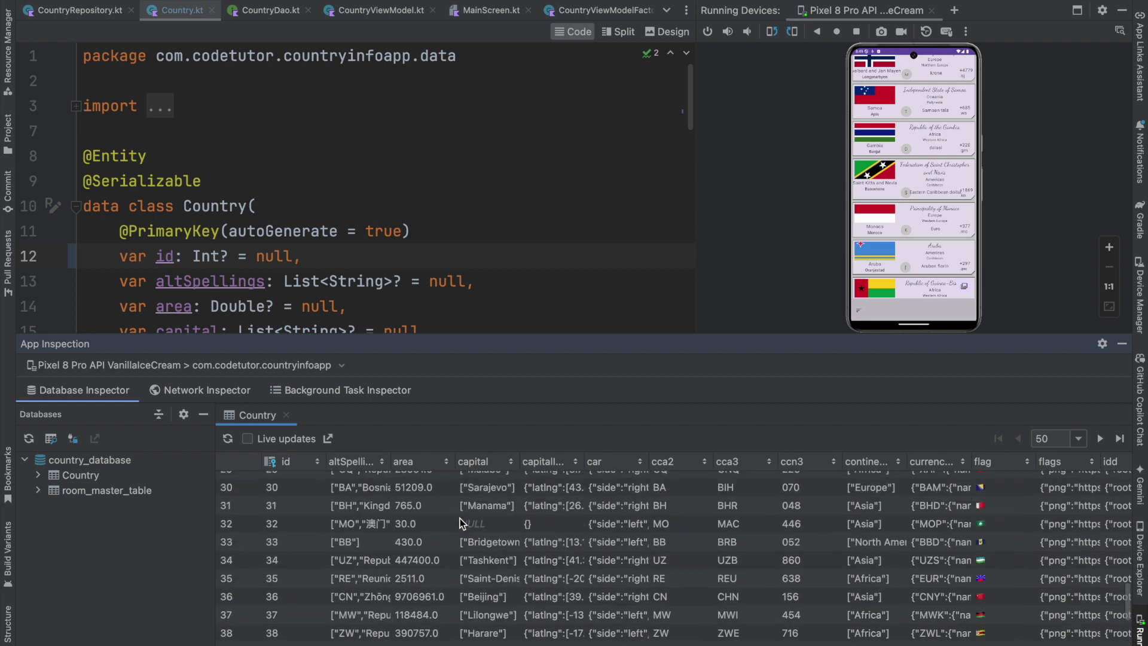
scroll(460, 519, "up", 5)
scroll(460, 518, "up", 5)
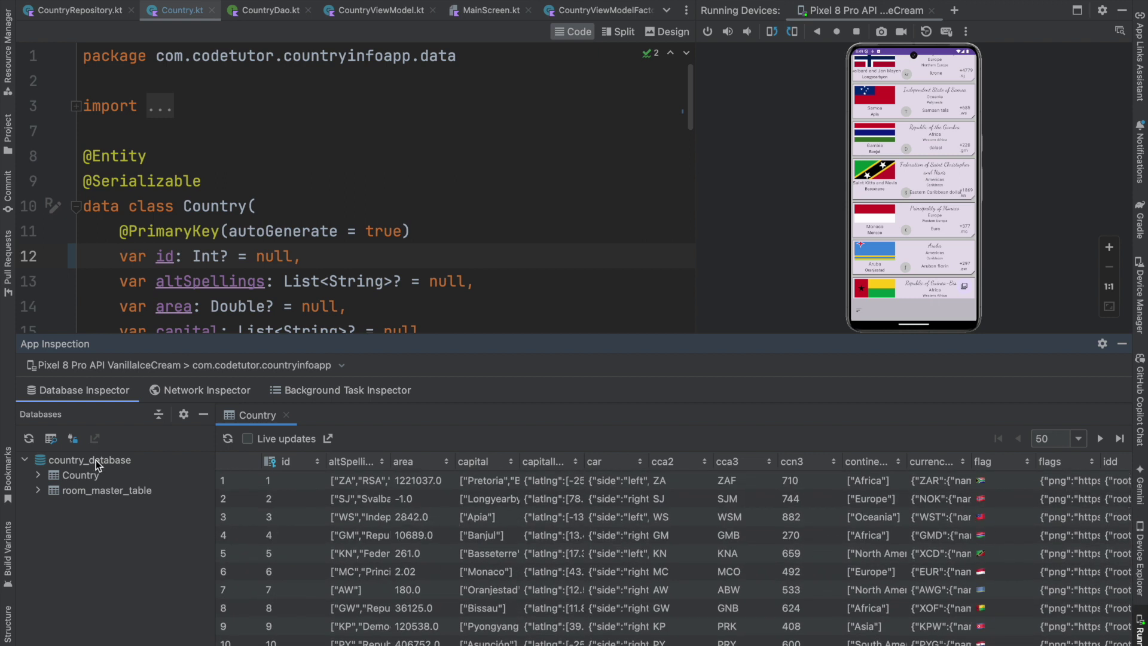
Expand the Country table's columns and run a select-all query on country_database
left_click(76, 475)
left_click(38, 476)
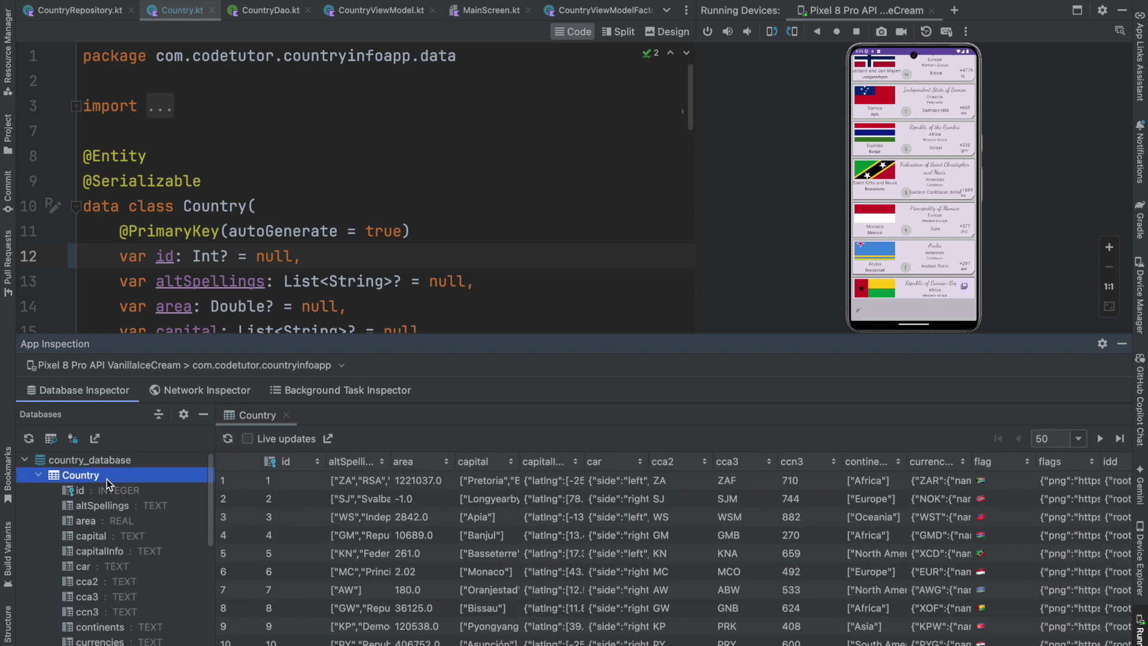
left_click(51, 438)
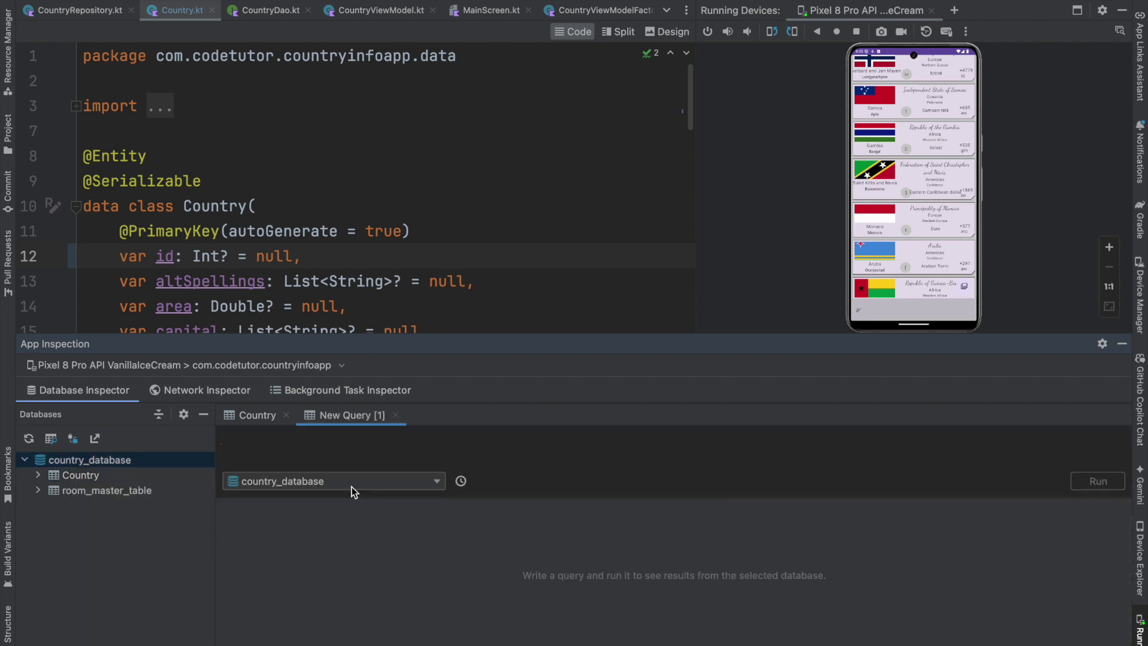
type("select * fro")
type("m Country")
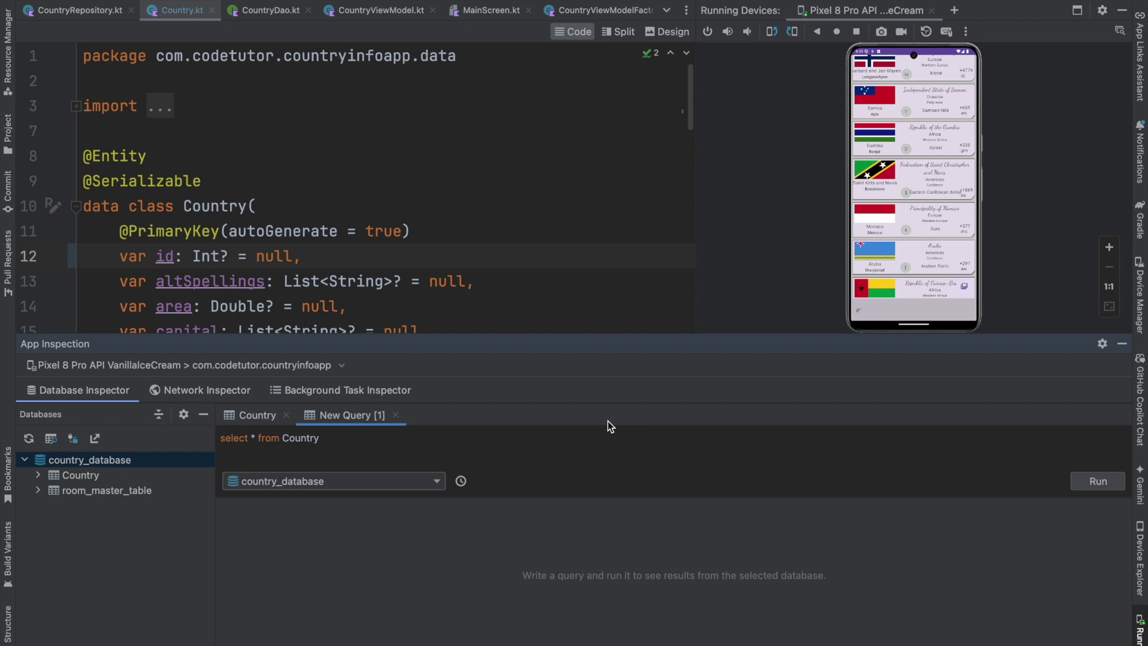
key("ctrl+Return")
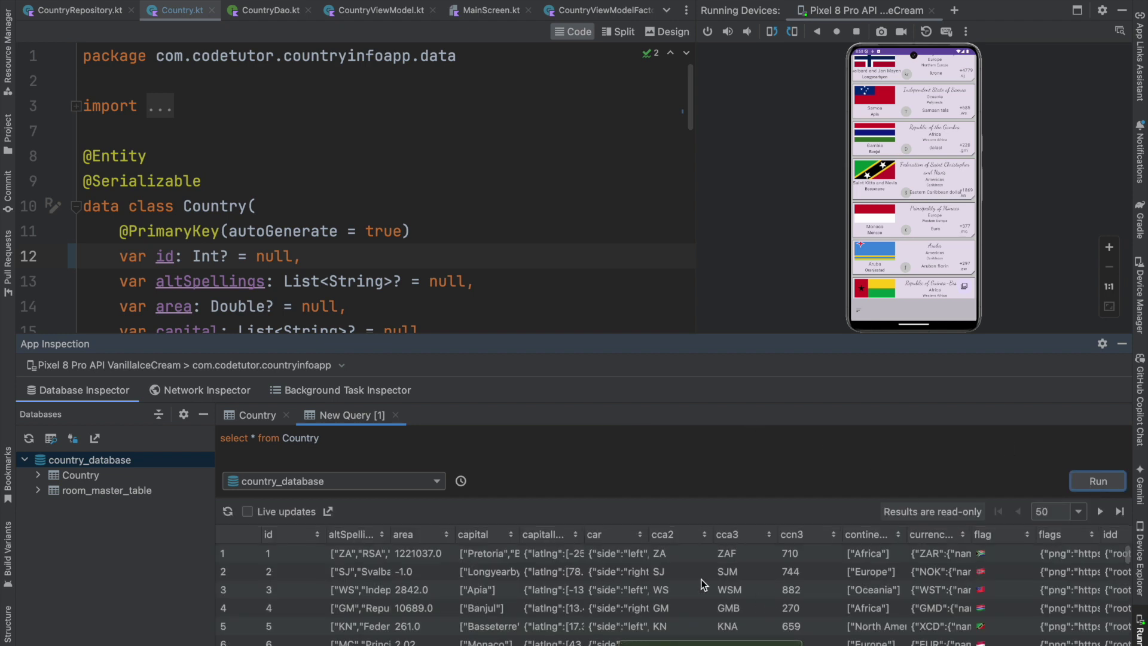
Run select * from Country where cca3 LIKE "ZAF", returning the South Africa row with id 1
left_click(355, 449)
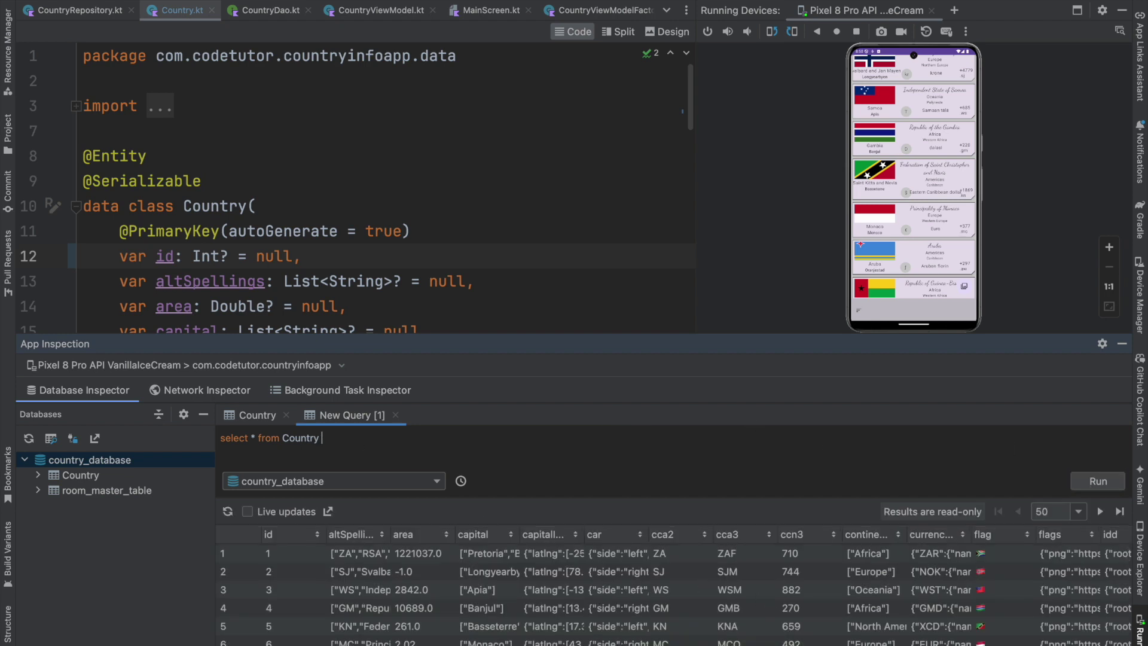
type("where cca")
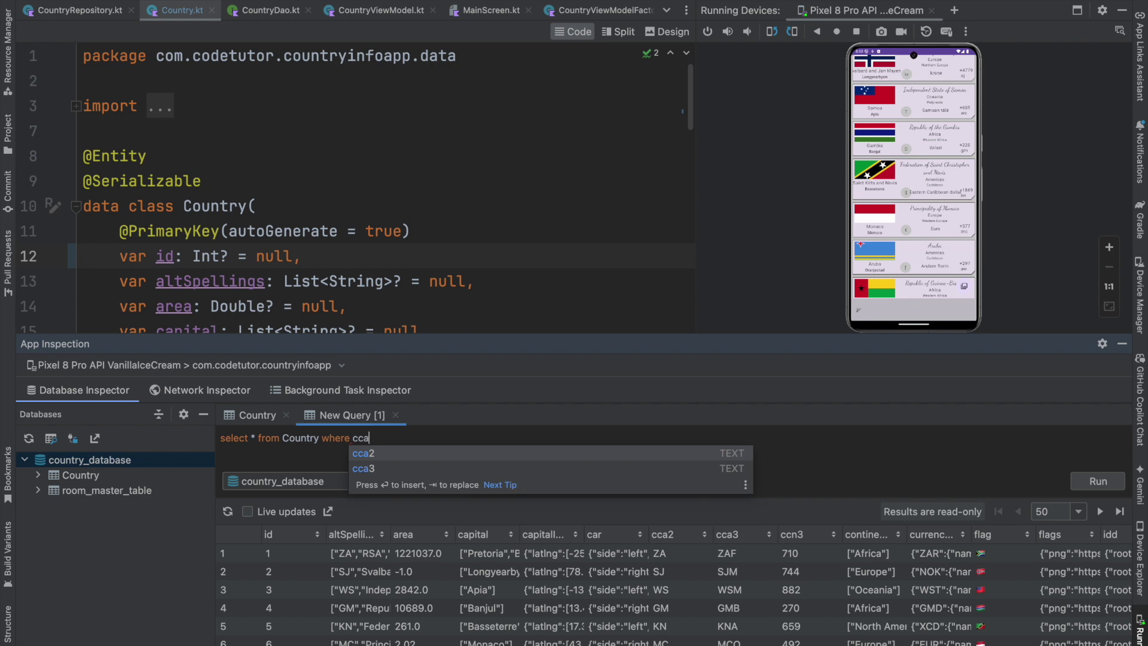
type("3 LIKE \"Z")
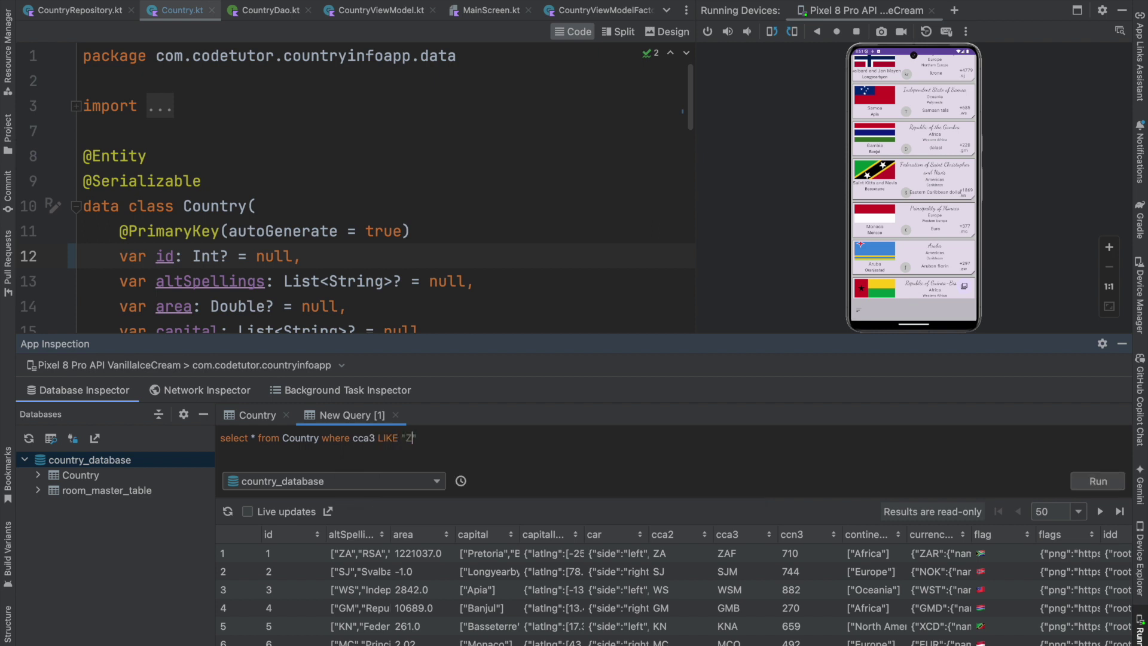
type("AF")
left_click(1087, 485)
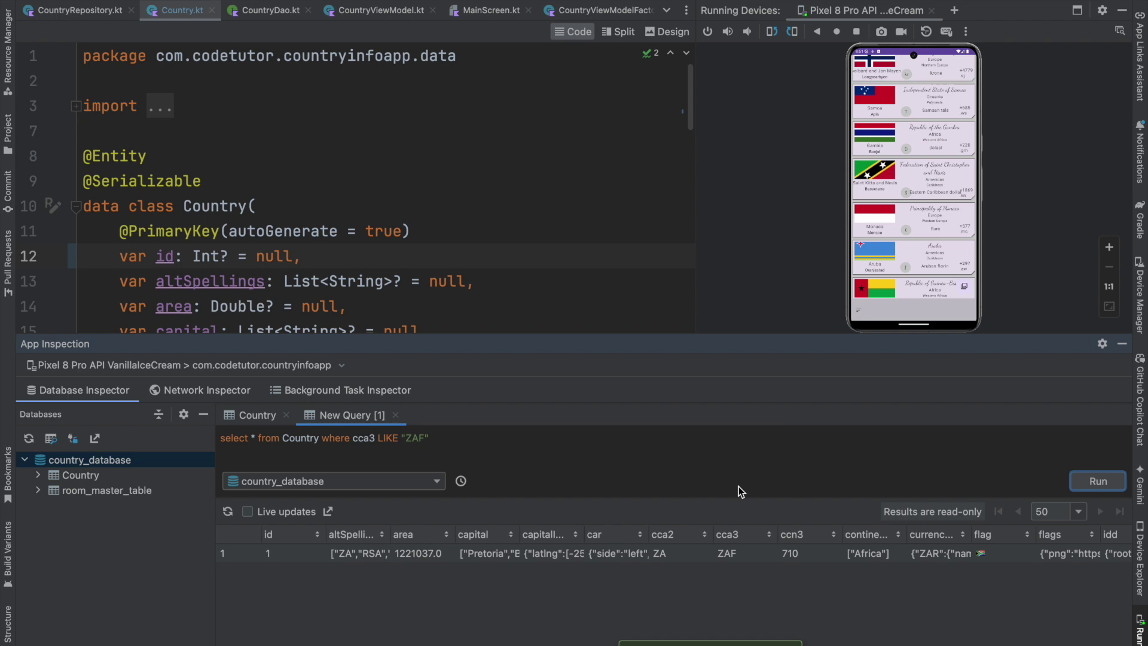
Hide App Inspection and press the South Africa card in the running app
left_click(1122, 344)
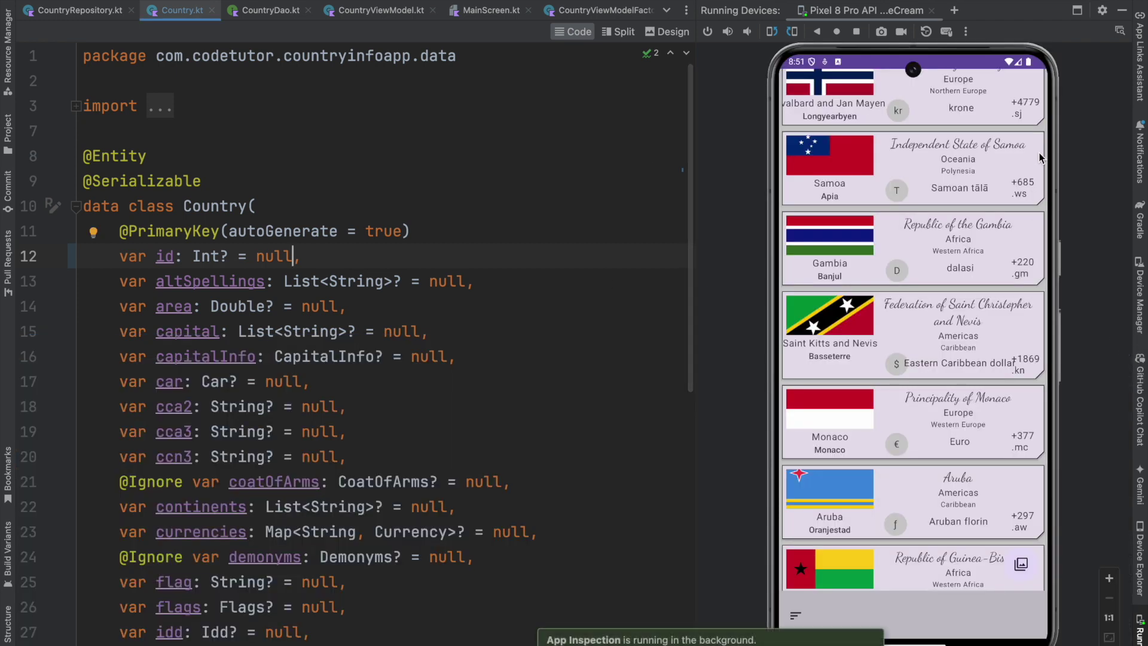
left_click(1121, 10)
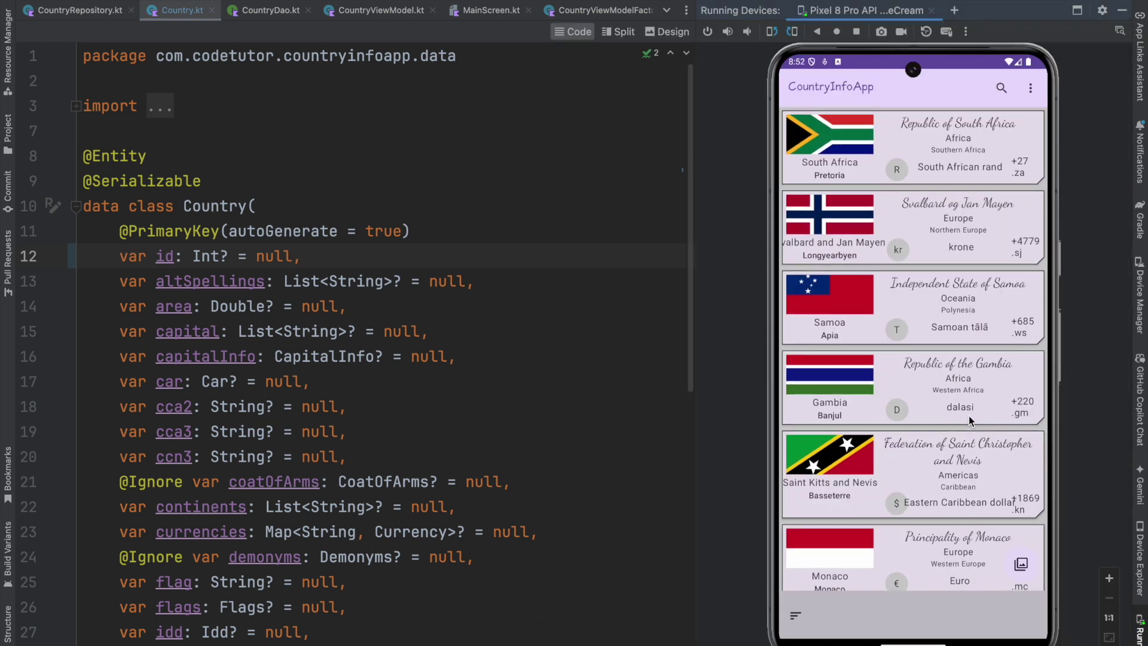
left_click(904, 144)
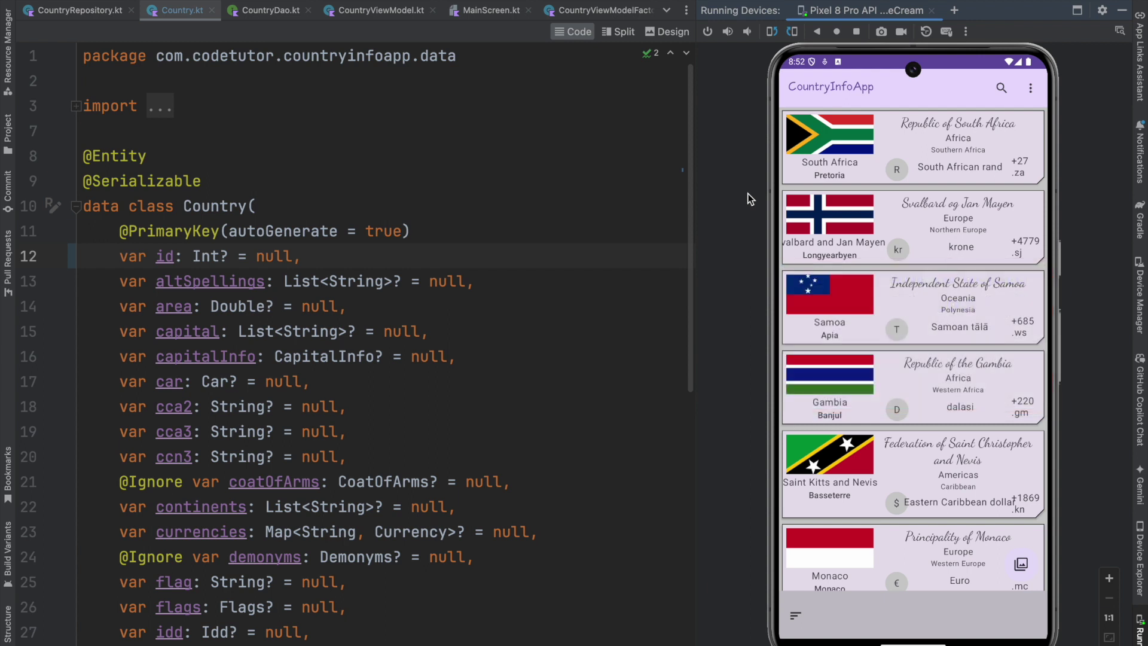
Add deleteCountry(country: Country) in CountryRepository wrapped in withContext(Dispatchers.IO)
left_click(1119, 10)
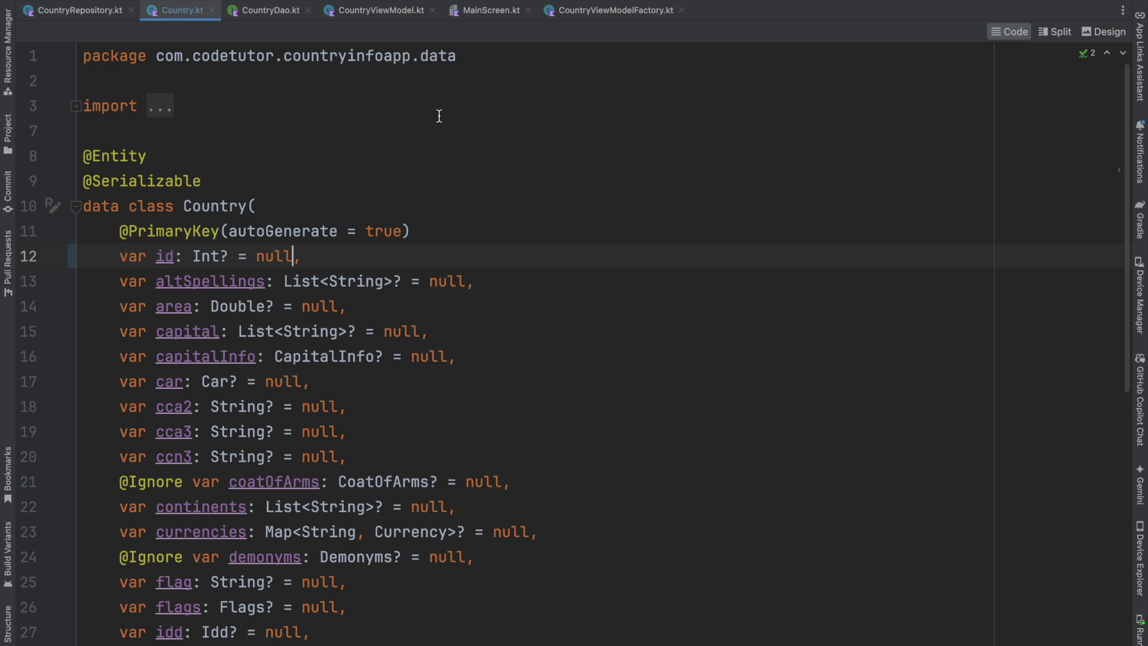
left_click(88, 11)
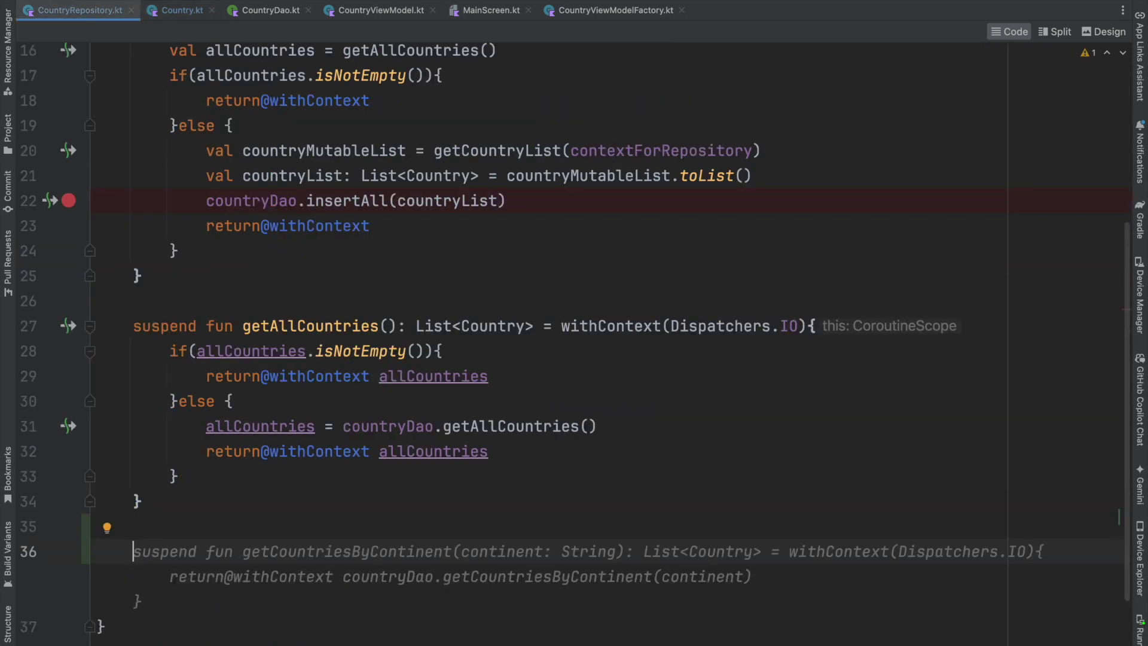
type("suspend fun deleteCountry(")
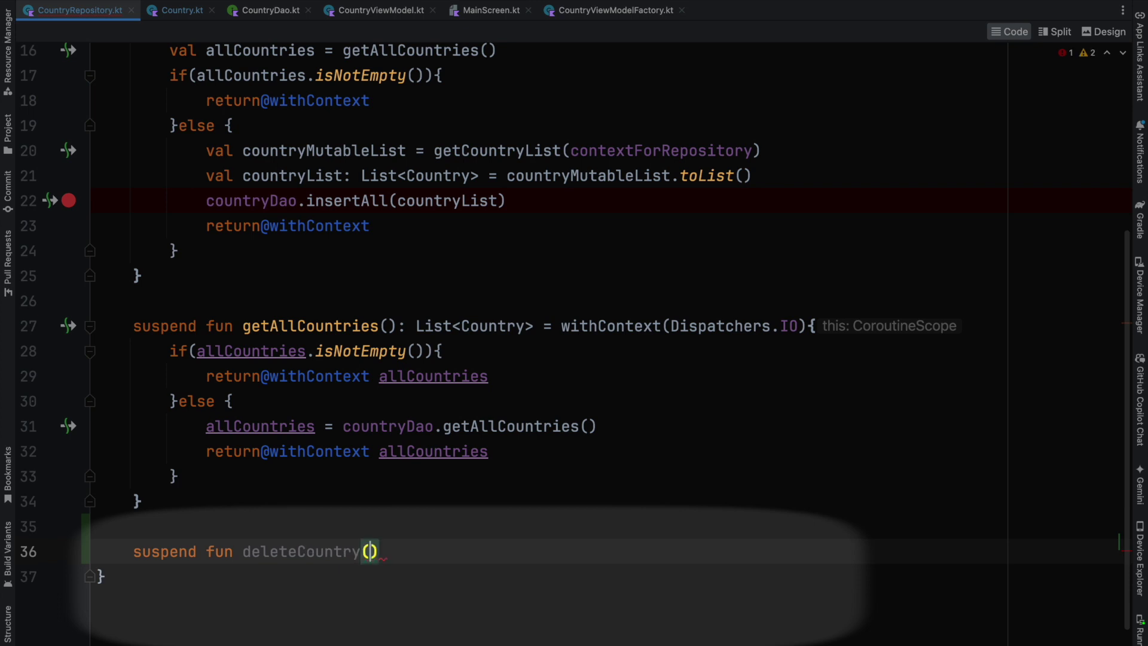
type("co")
key("Return")
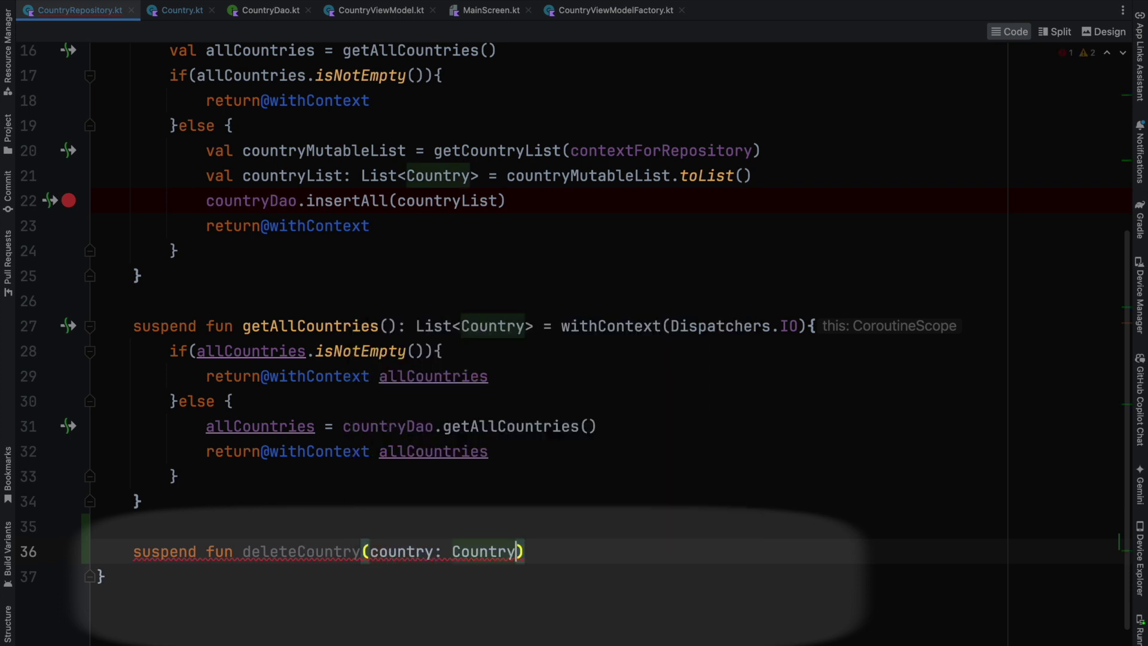
type("= ")
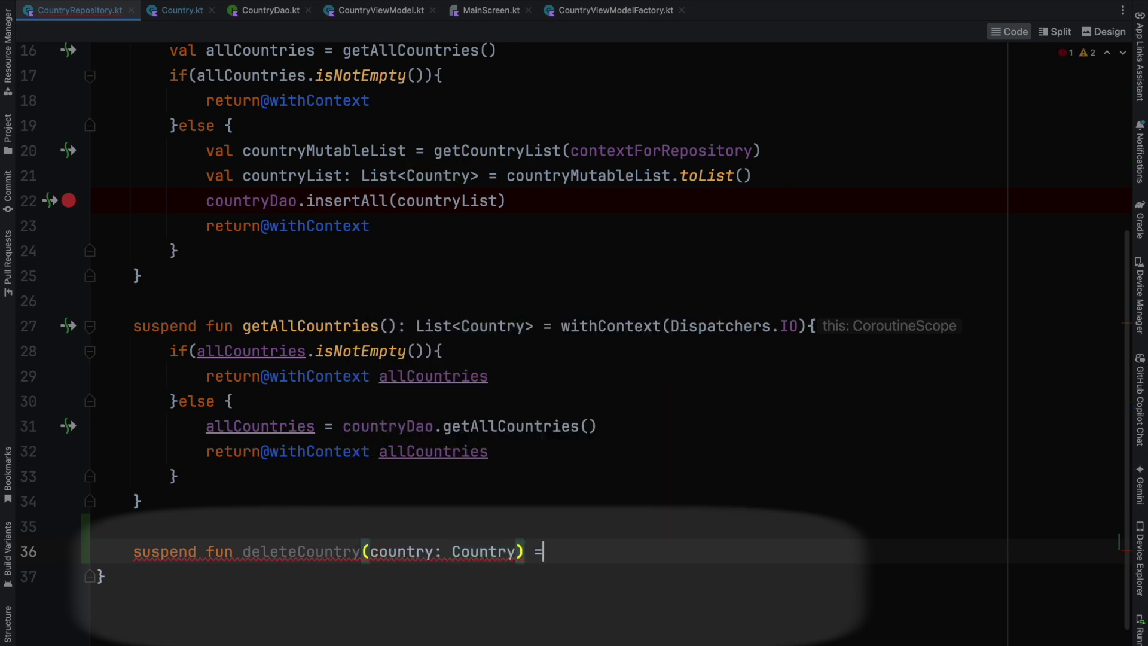
type("with")
key("Down")
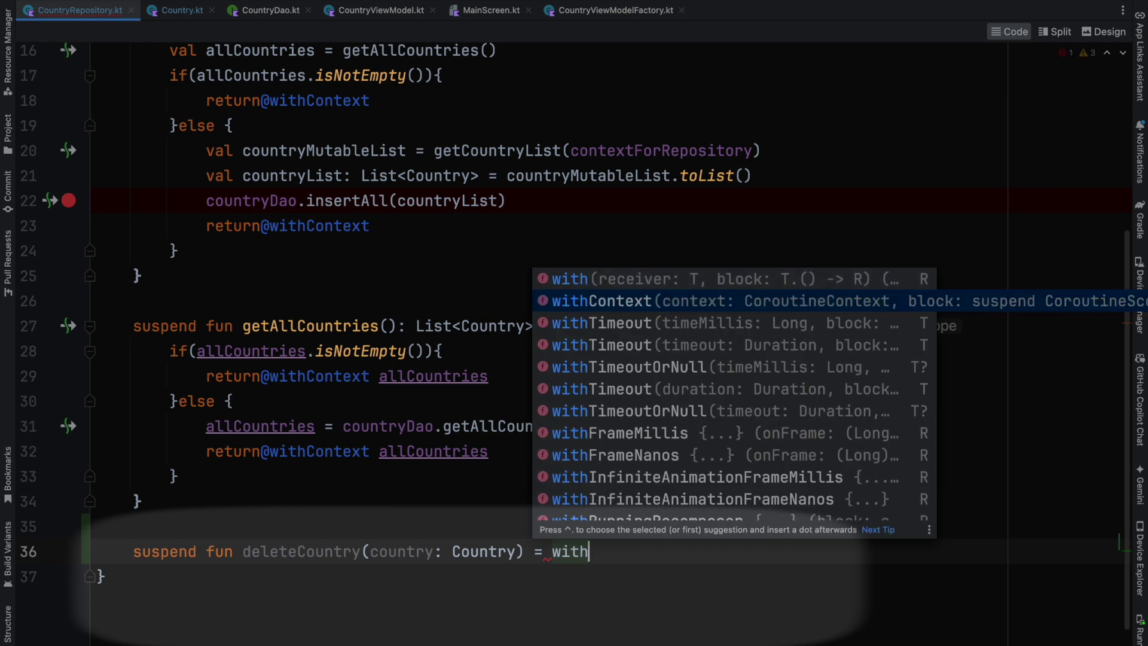
key("Return")
type("Di")
key("Return")
type(".I")
key("Return")
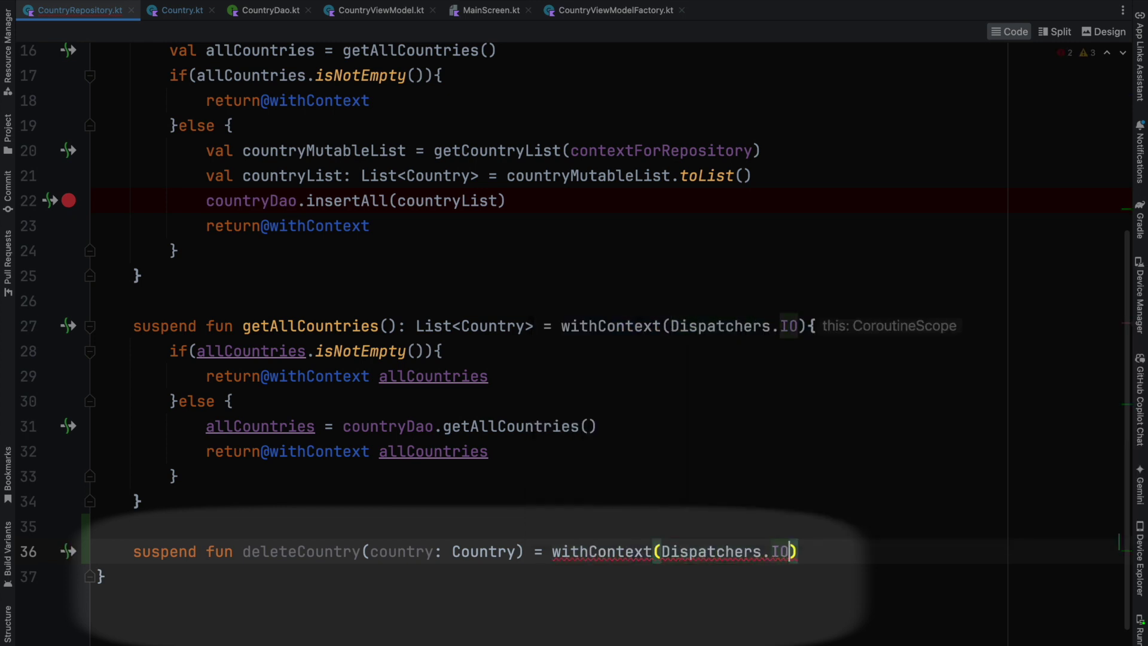
key("Right")
type("{")
key("Return")
type("cou")
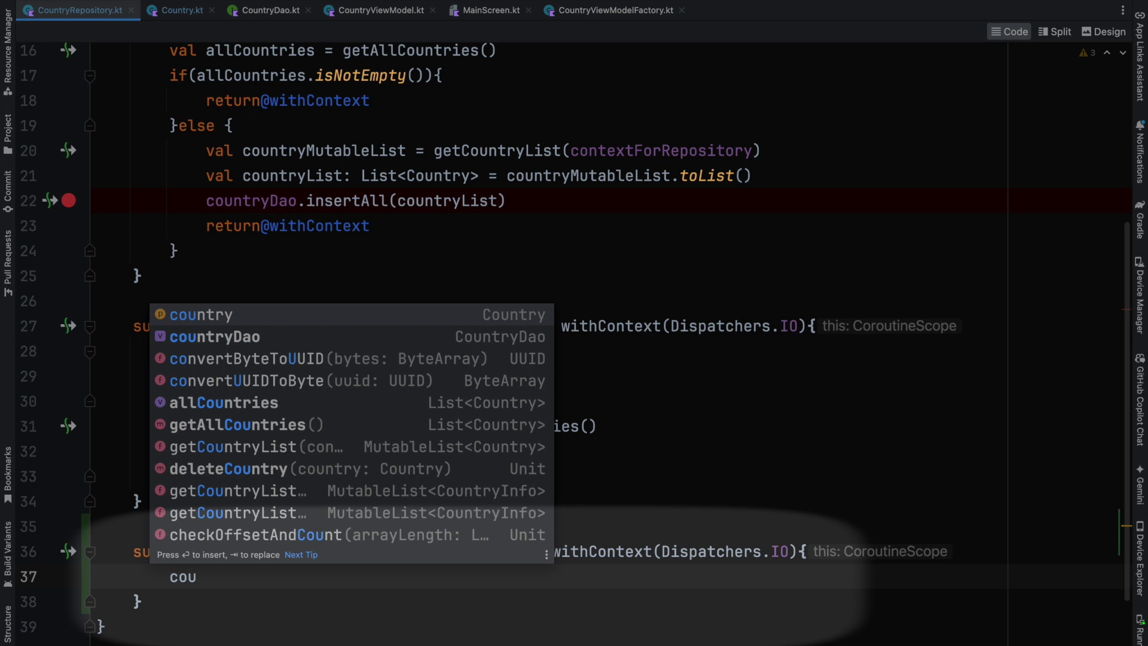
Call countryDao.delete(country) and reassign allCountries = countryDao.getAllCountries()
key("Down")
key("Return")
type(".")
key("Return")
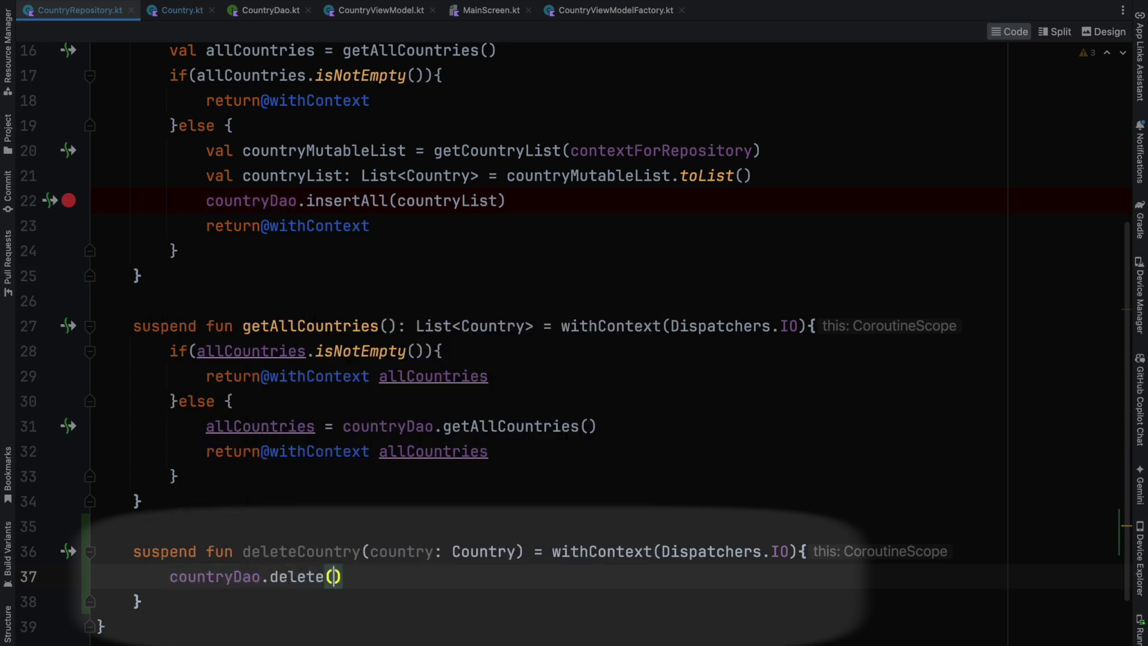
type("c")
key("Return")
key("Right")
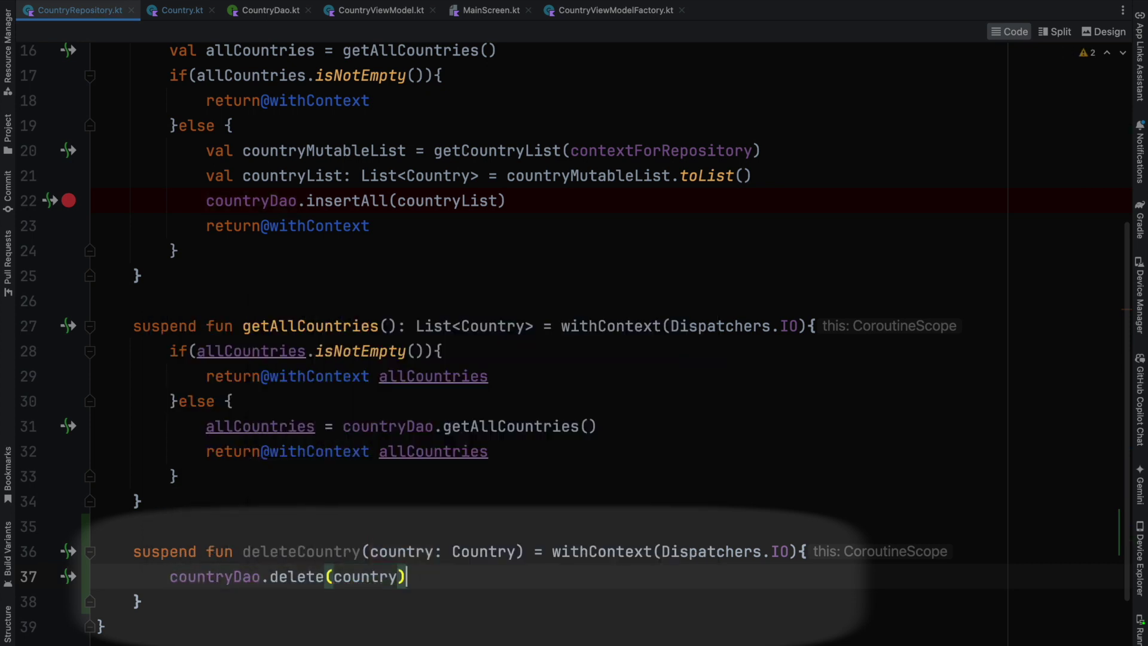
key("Return")
type("allC")
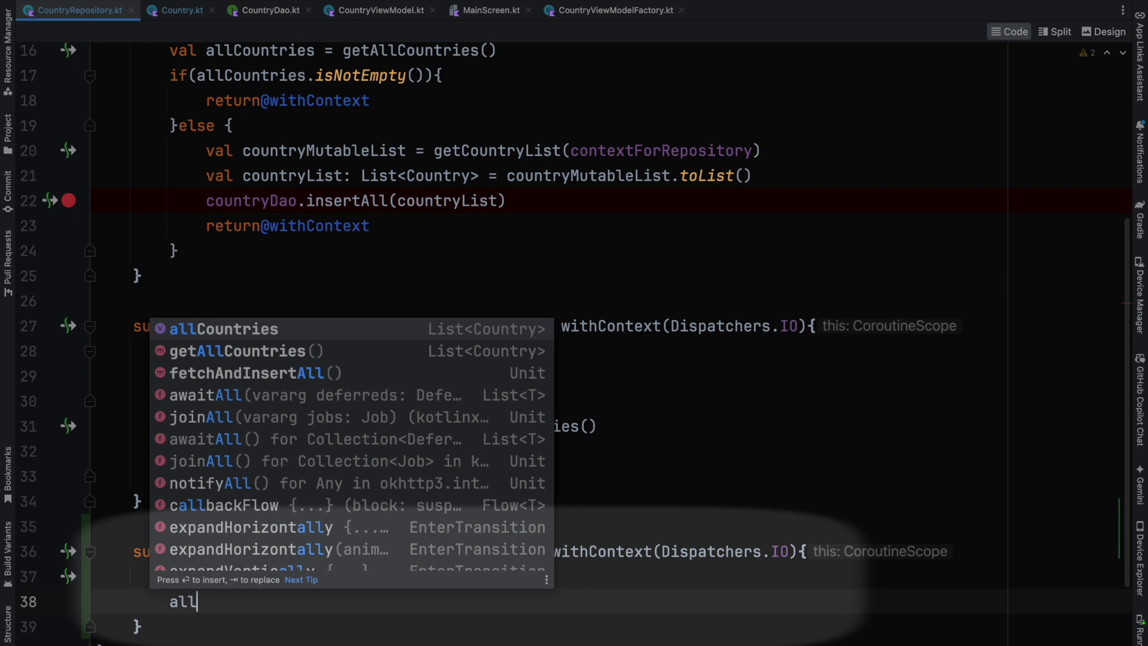
key("Return")
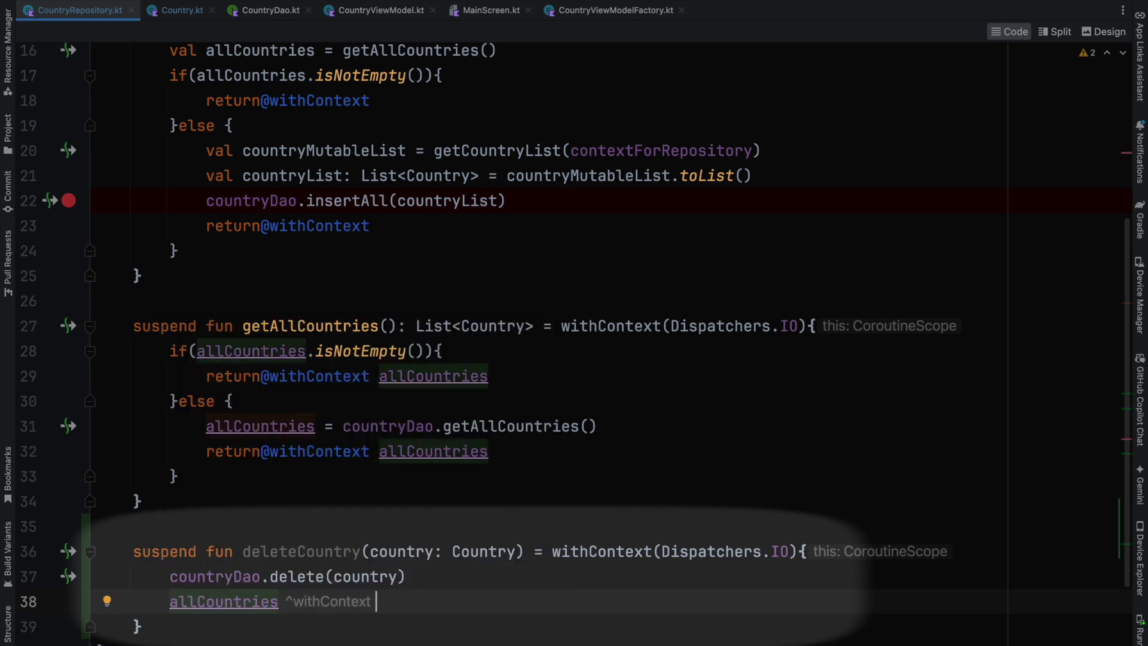
type("=")
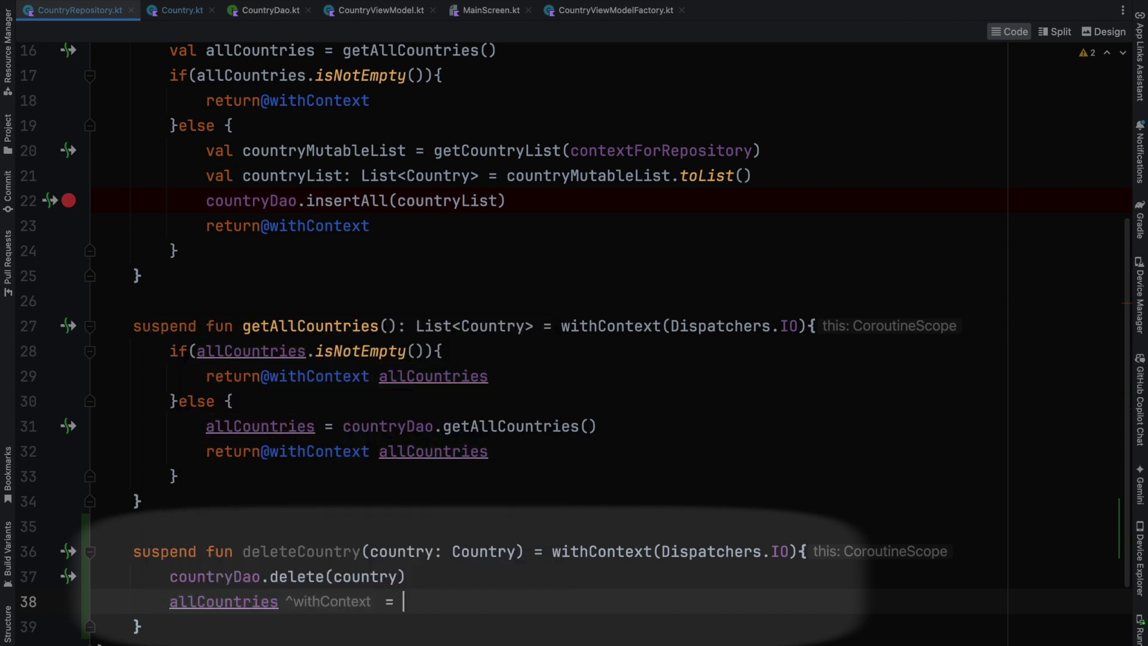
type(" cou")
key("Return")
type(".")
key("Down")
key("Return")
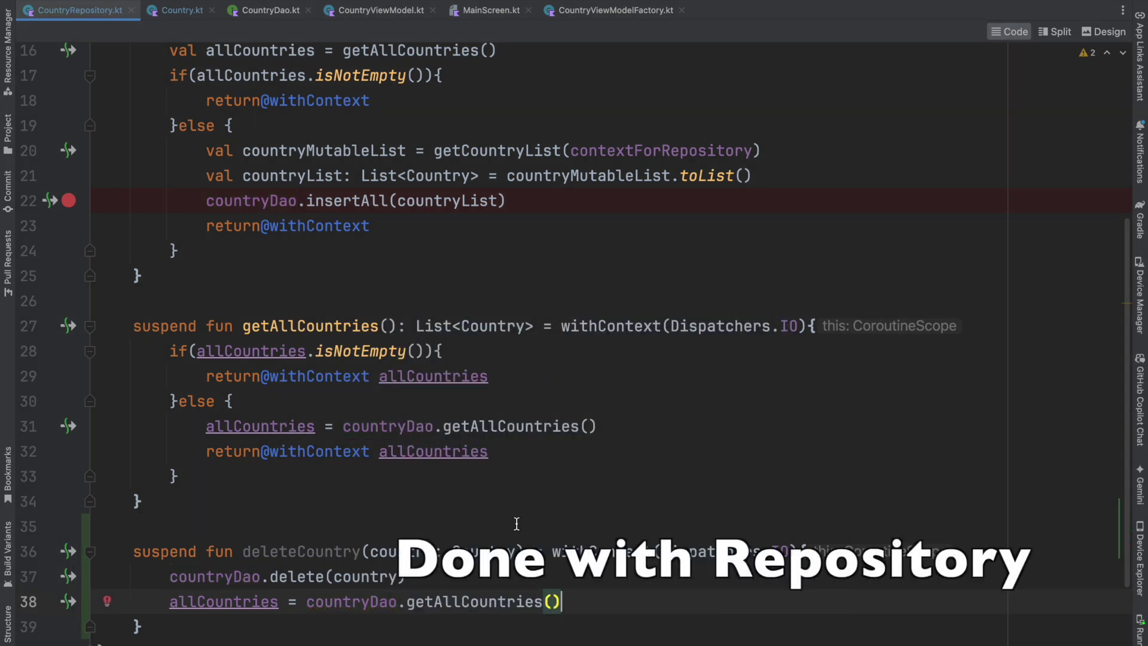
scroll(529, 512, "down", 2)
double_click(234, 504)
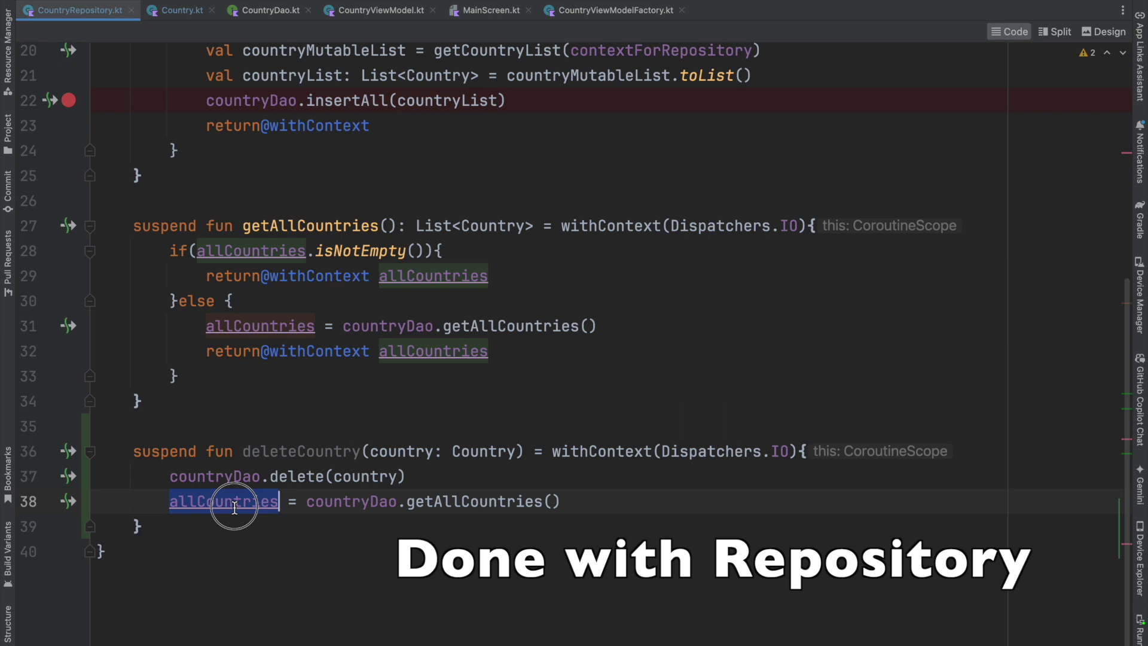
Open CountryViewModel.kt via project-wide file search
left_click(342, 530)
key("super+shift+o")
type("viewm")
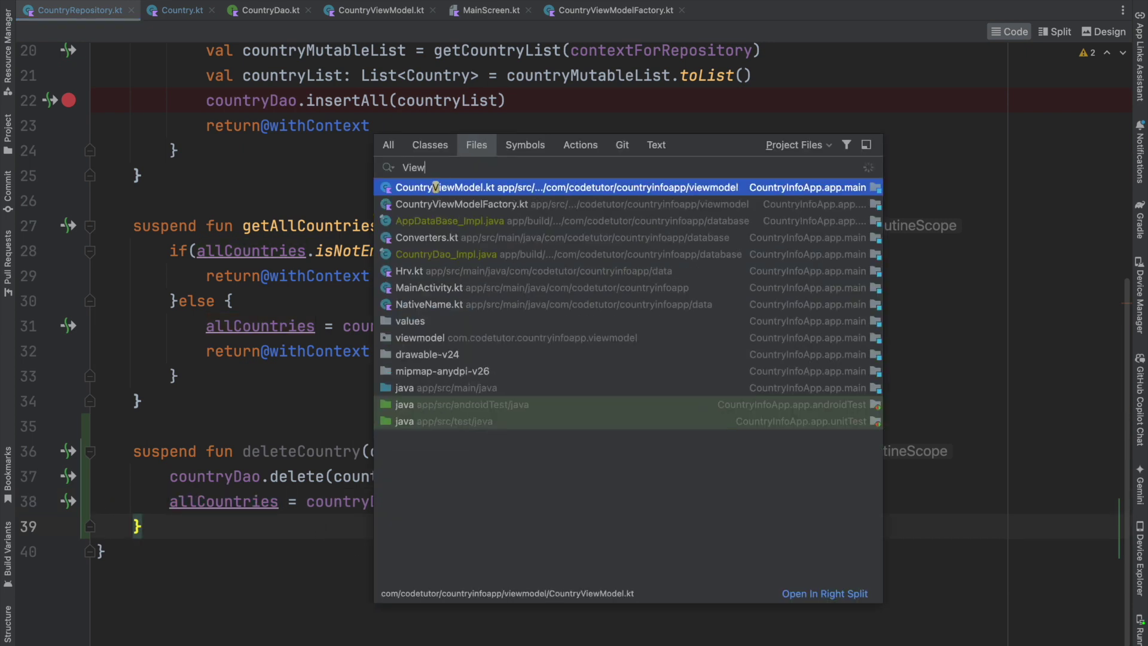
key("Return")
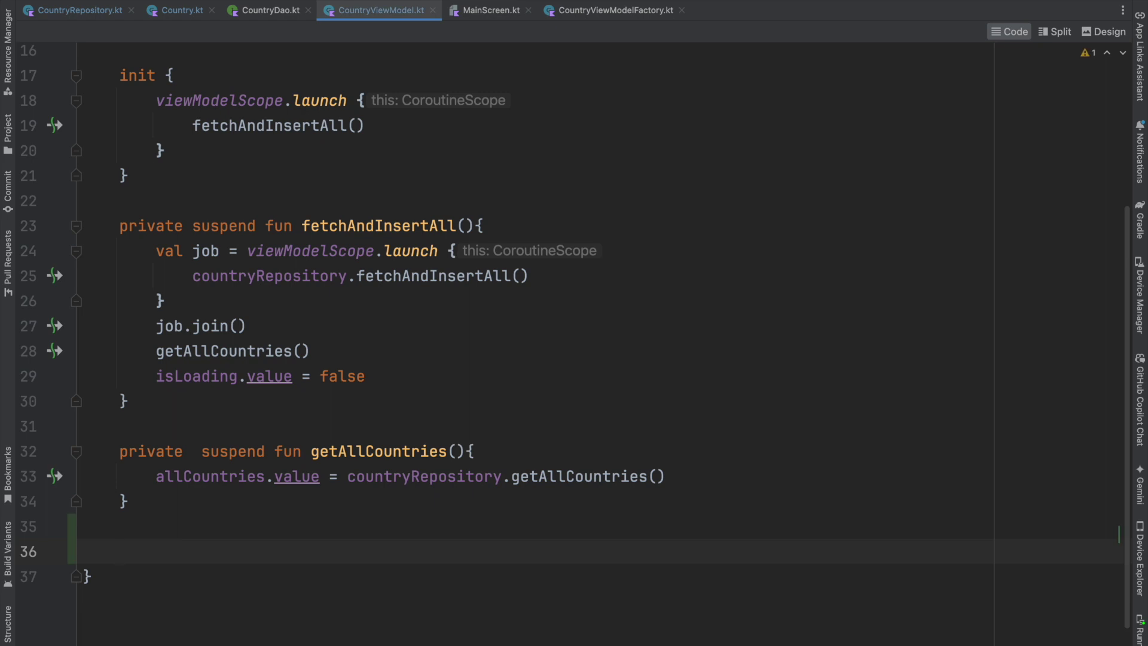
Add a suspend fun deleteCountry() stub with a 'delete a selected country' comment
double_click(133, 444)
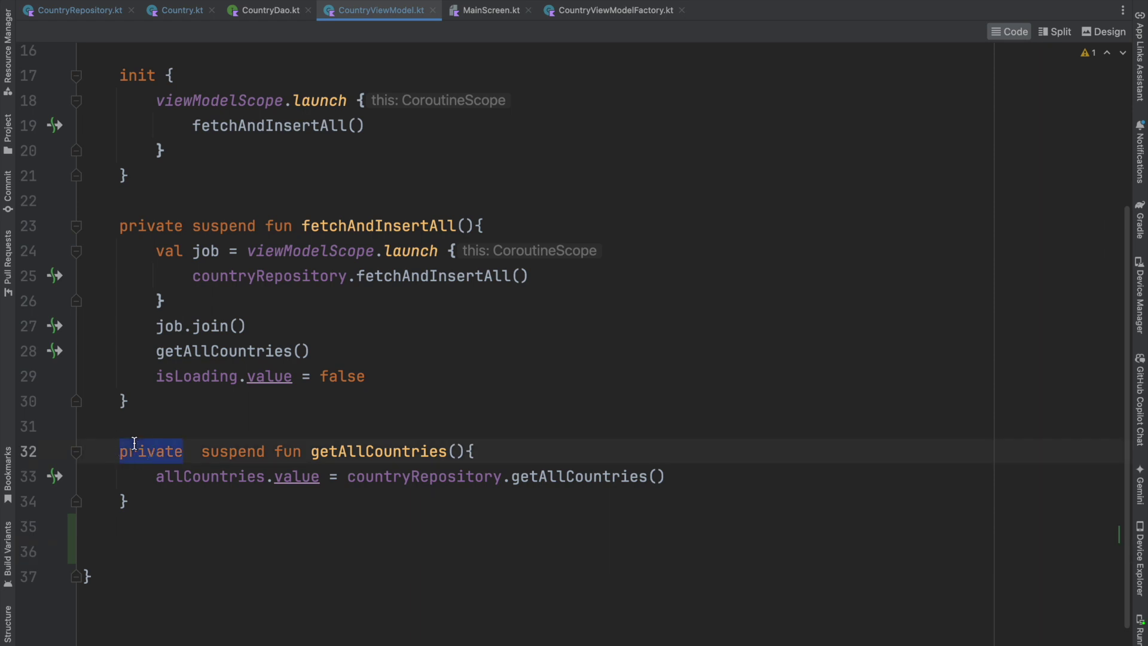
left_click(154, 544)
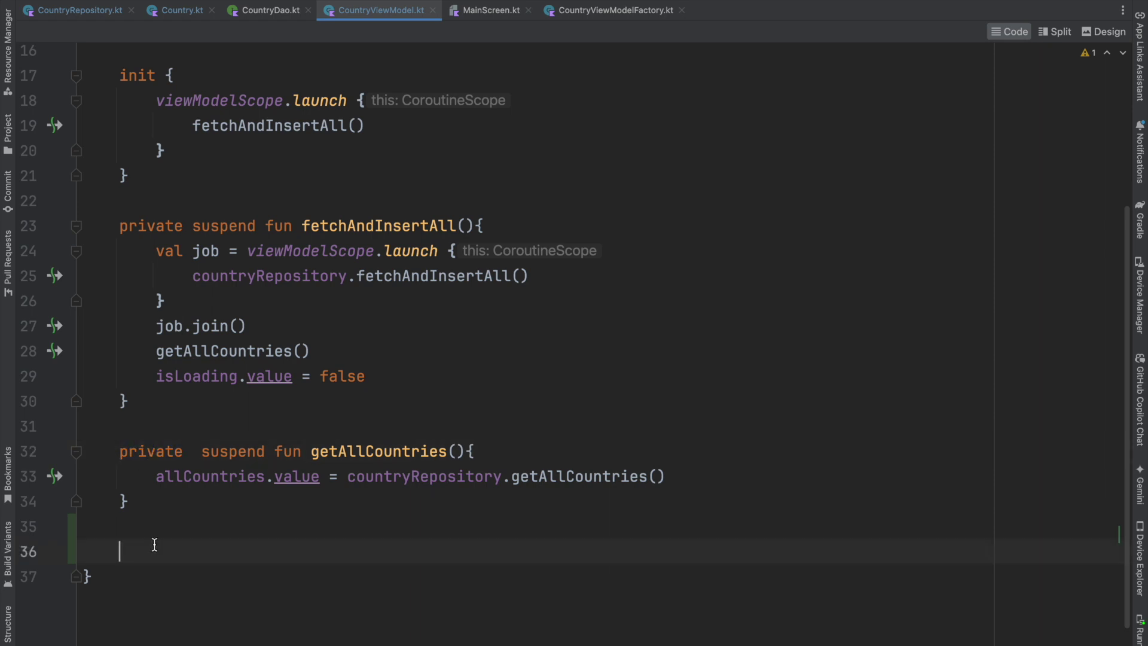
type("suspend fun deleteCountry")
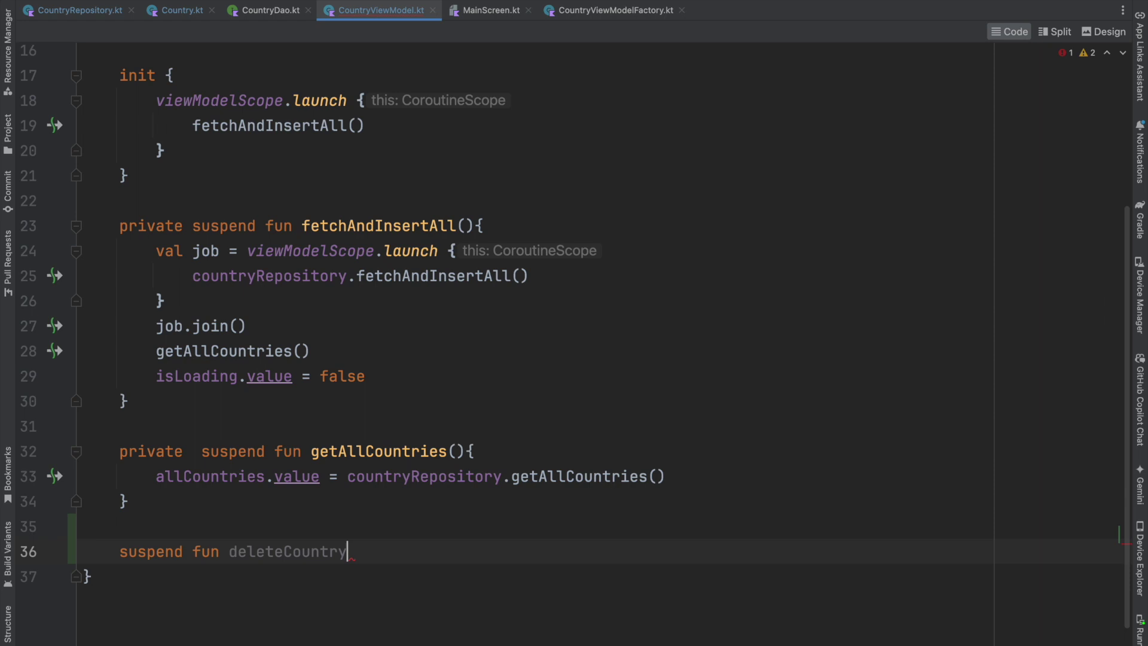
type("(){")
key("Return")
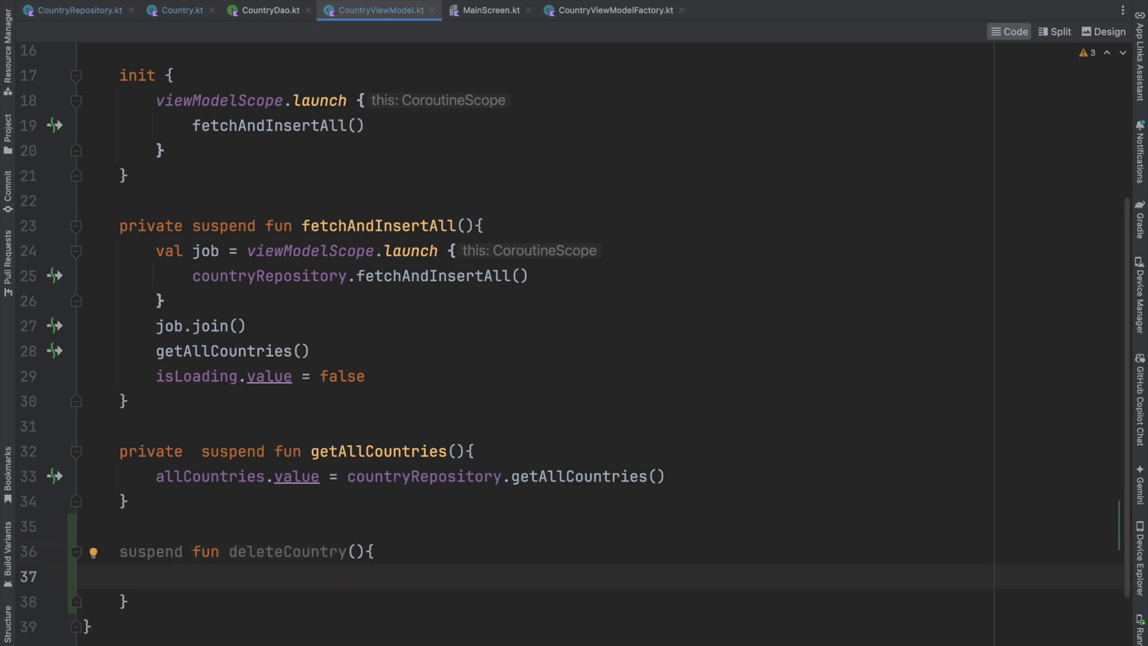
type("//delete")
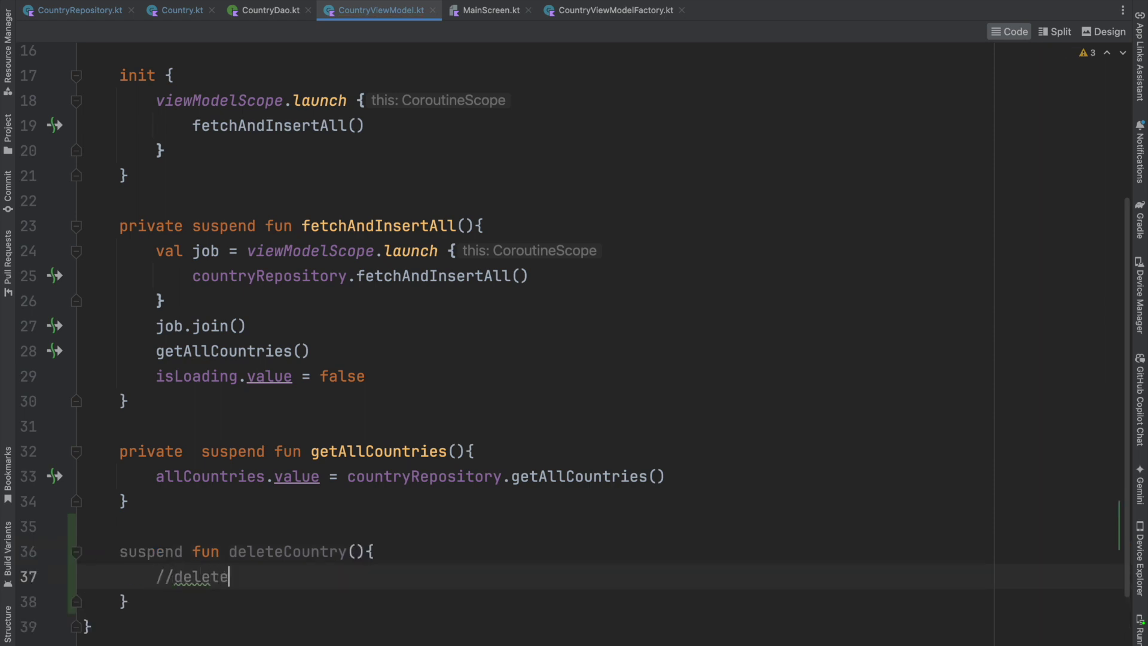
type(" a selected country")
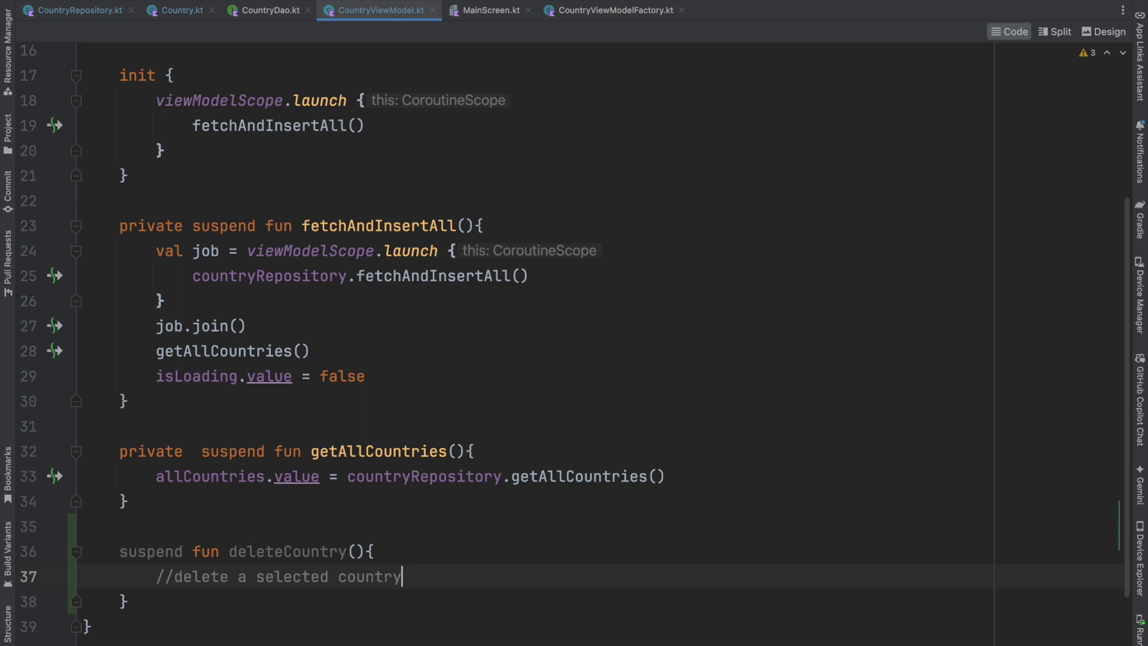
key("shift+Home")
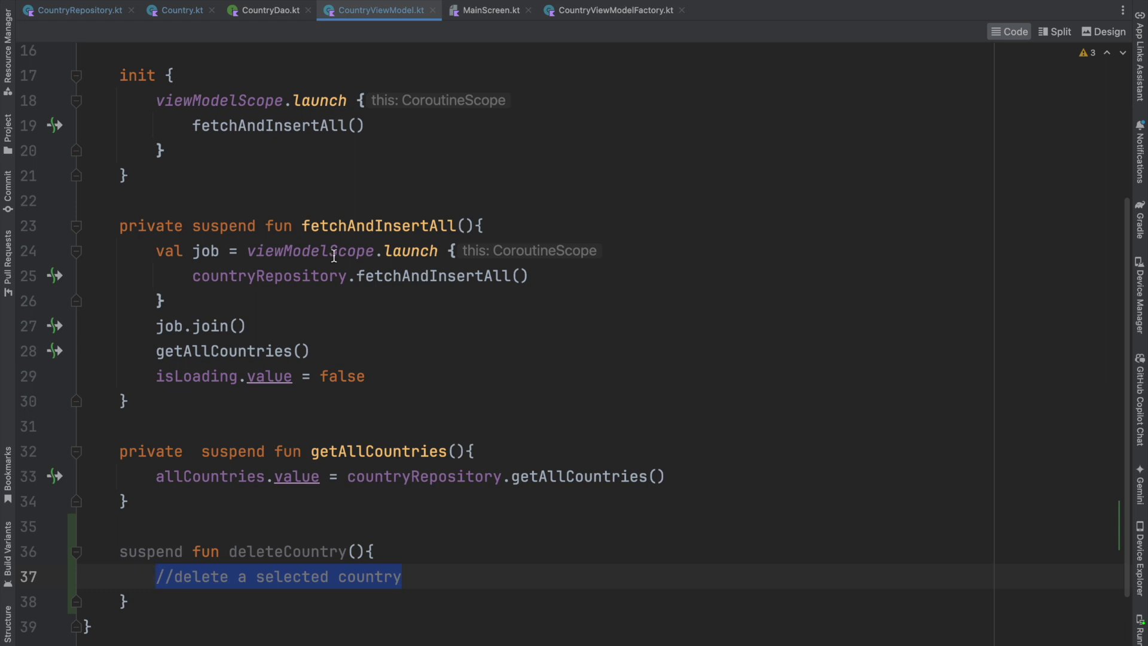
type("var selectedCountryForDele")
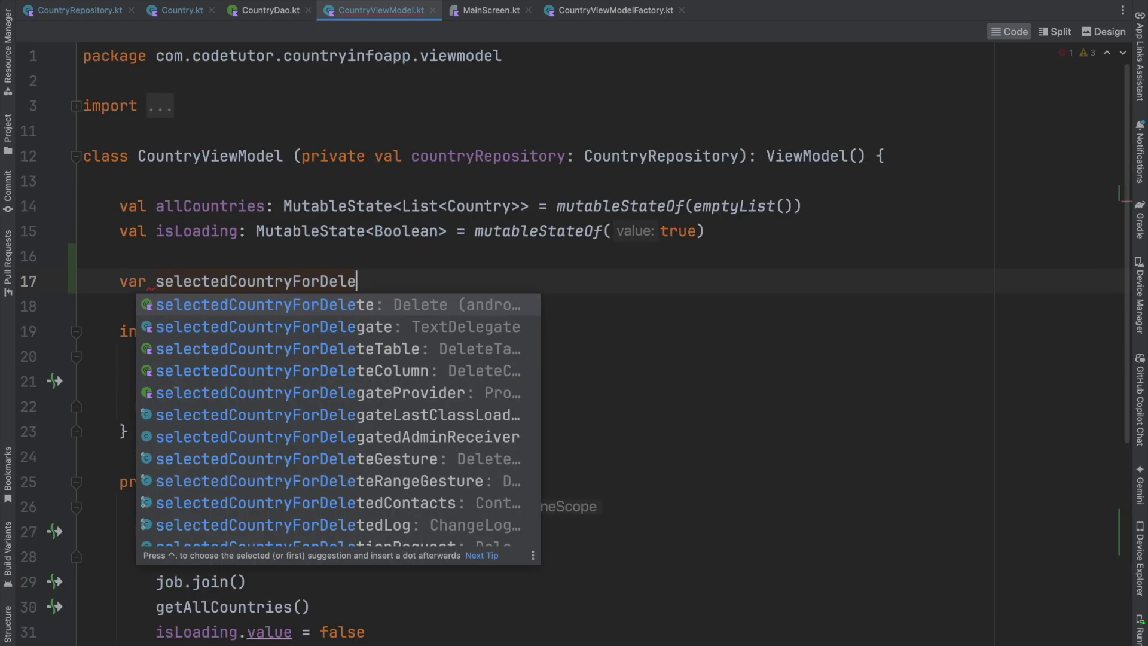
type("tion: Muta")
Declare selectedCountryForDeletion as MutableState<Country> initialised with mutableStateOf and copy its name
key("Return")
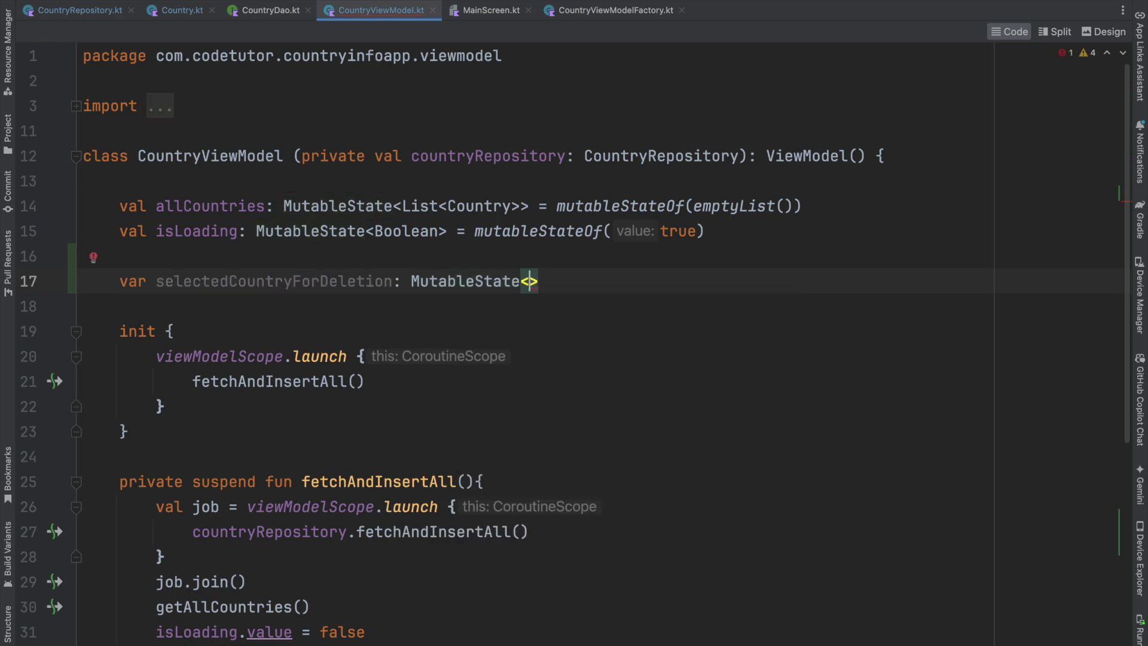
type("Co")
key("Return")
type("?> = m")
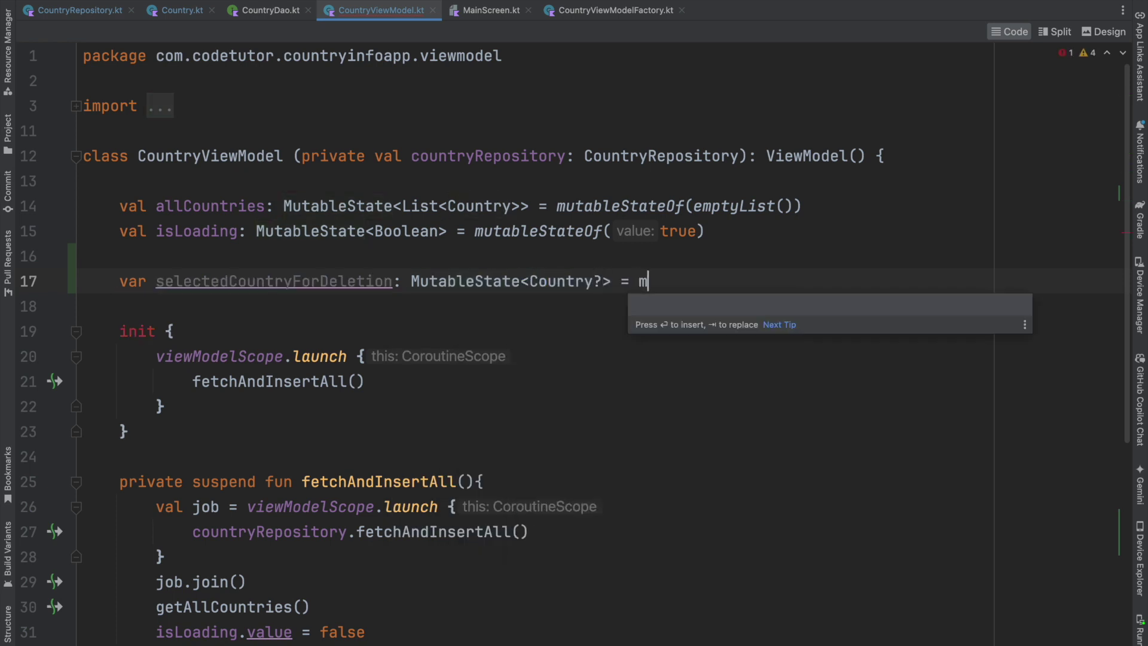
type("uta")
key("Return")
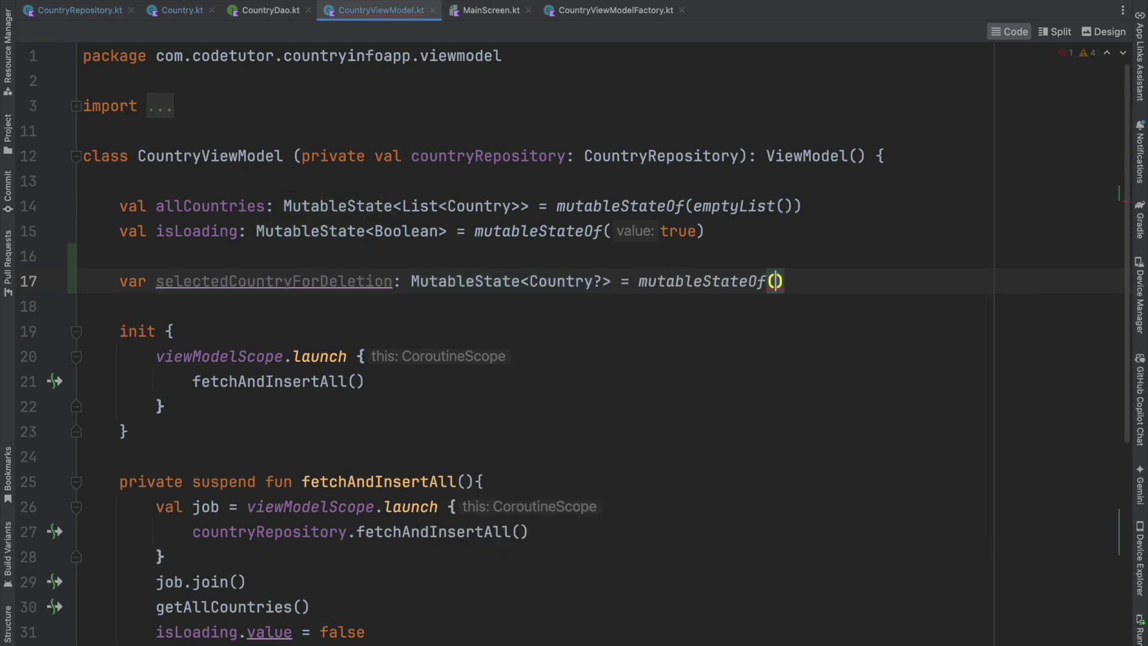
type("null")
double_click(218, 282)
key("ctrl+c")
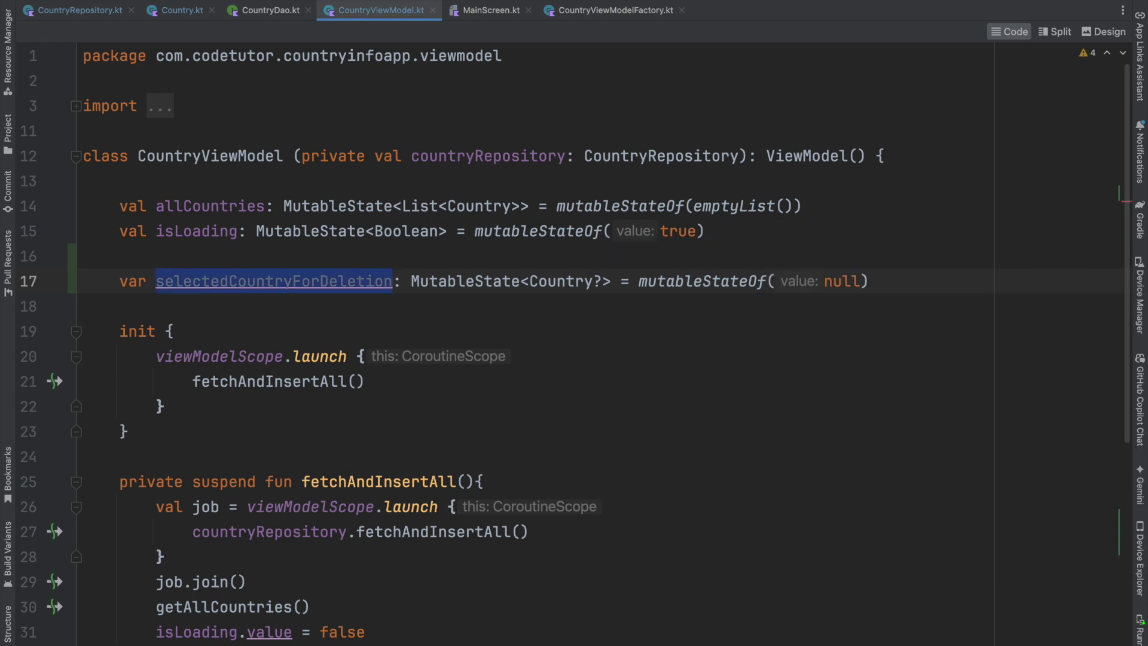
scroll(217, 282, "down", 5)
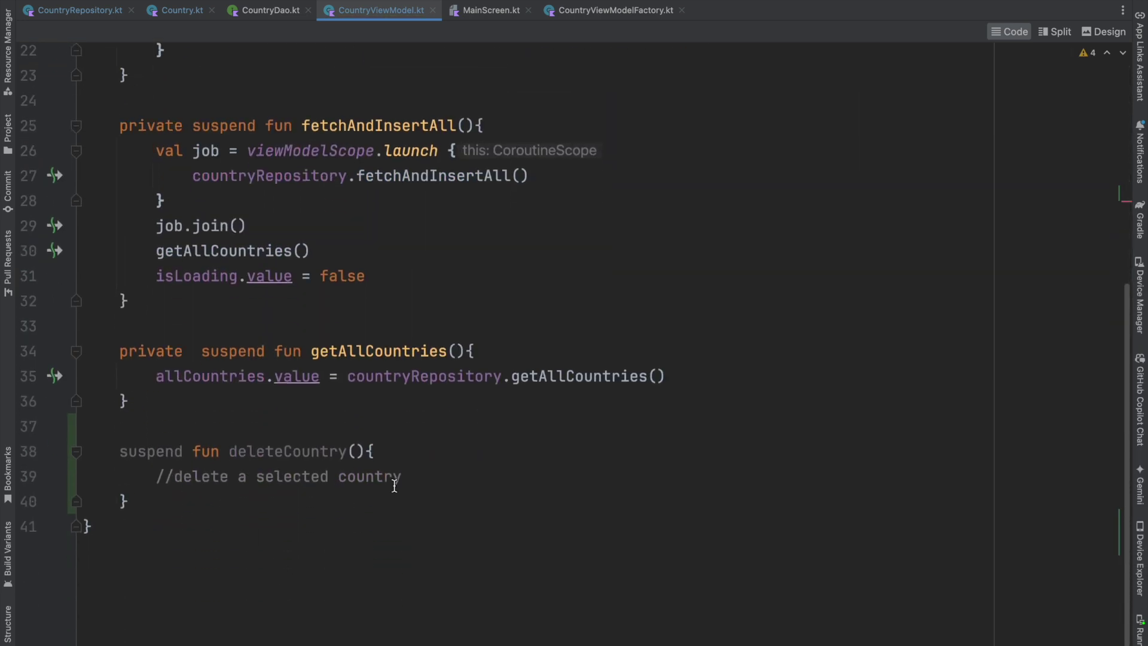
Replace deleteCountry's placeholder comment with selectedCountryForDeletion.value let block calling countryRepository.deleteCountry
left_click(406, 482)
key("shift+Home")
key("ctrl+v")
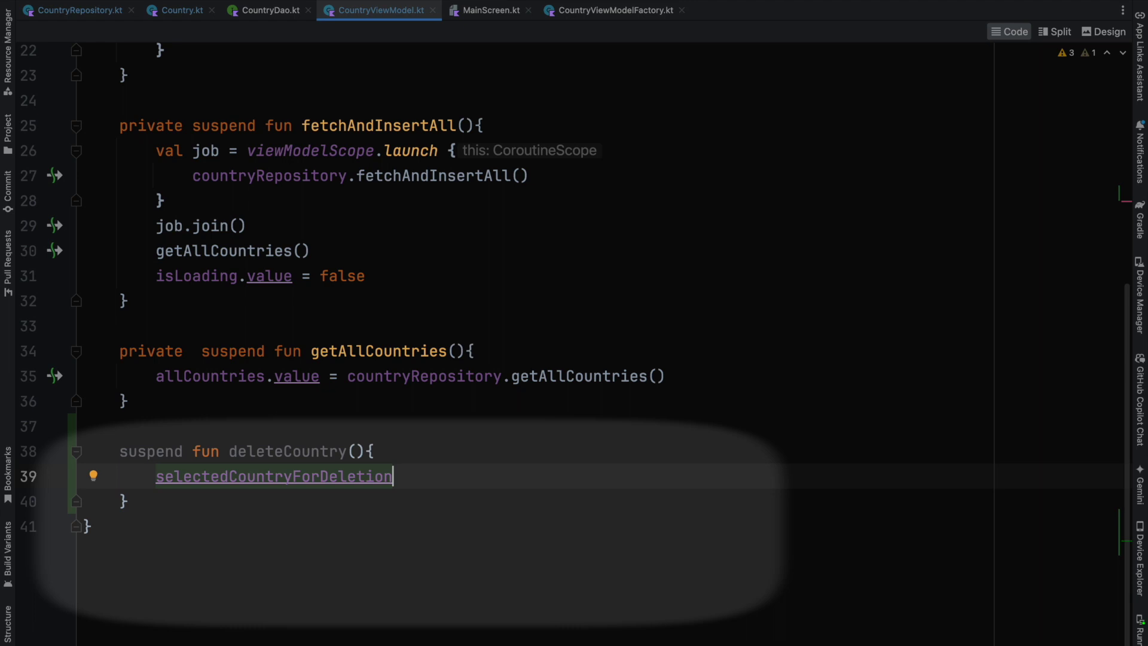
type(".")
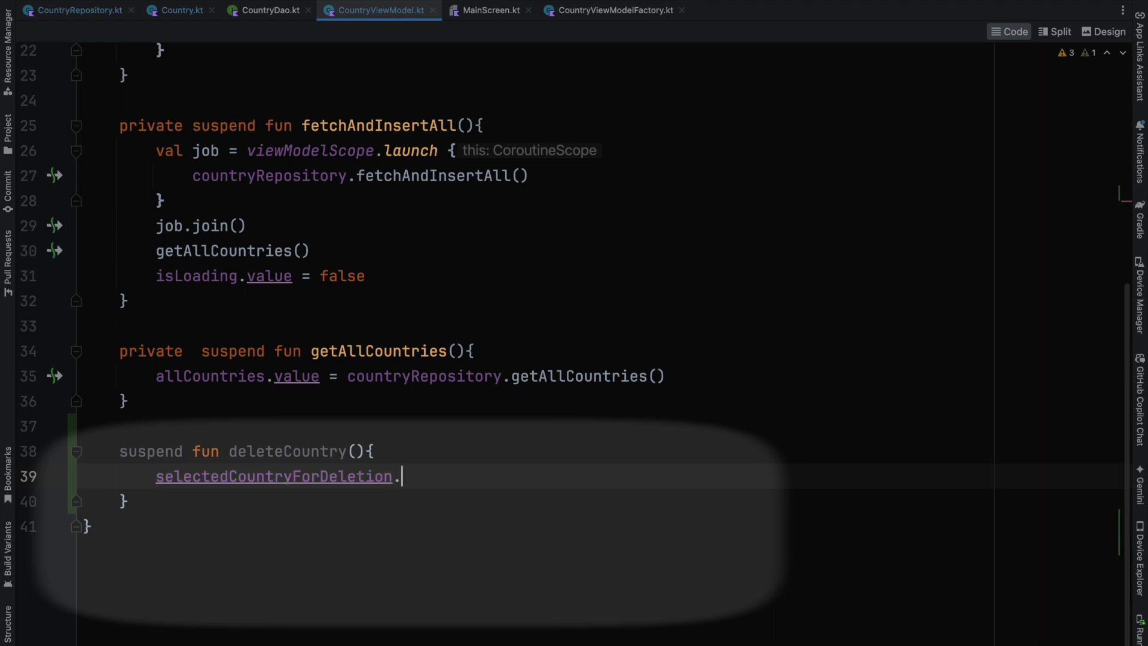
type("va")
key("Return")
type("?")
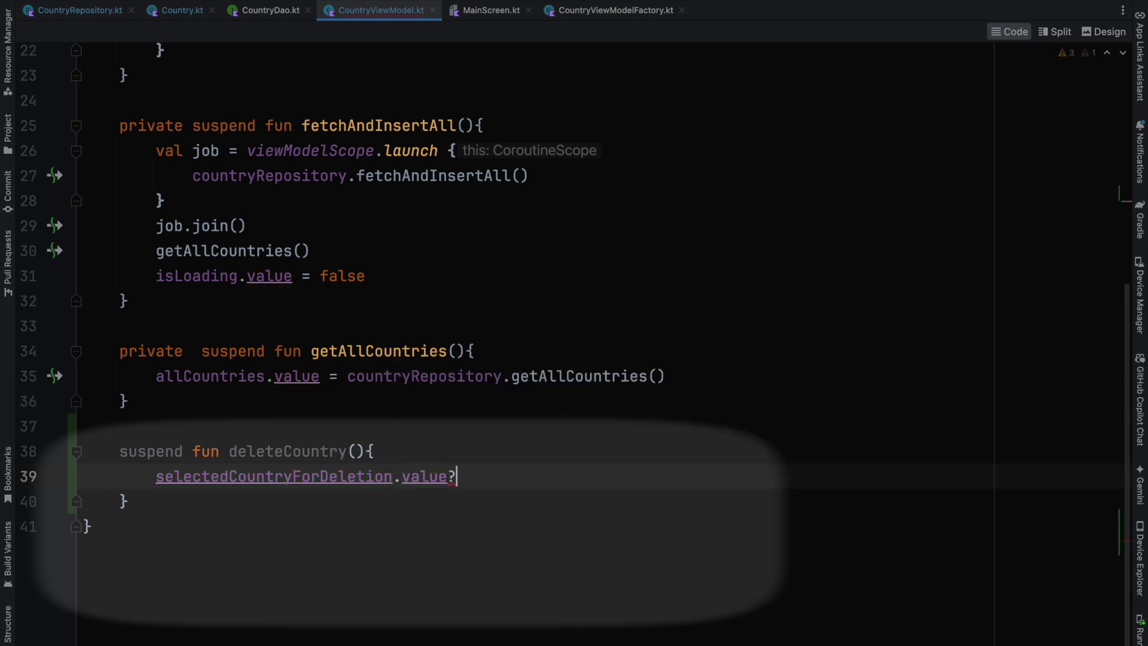
type(".l")
key("Return")
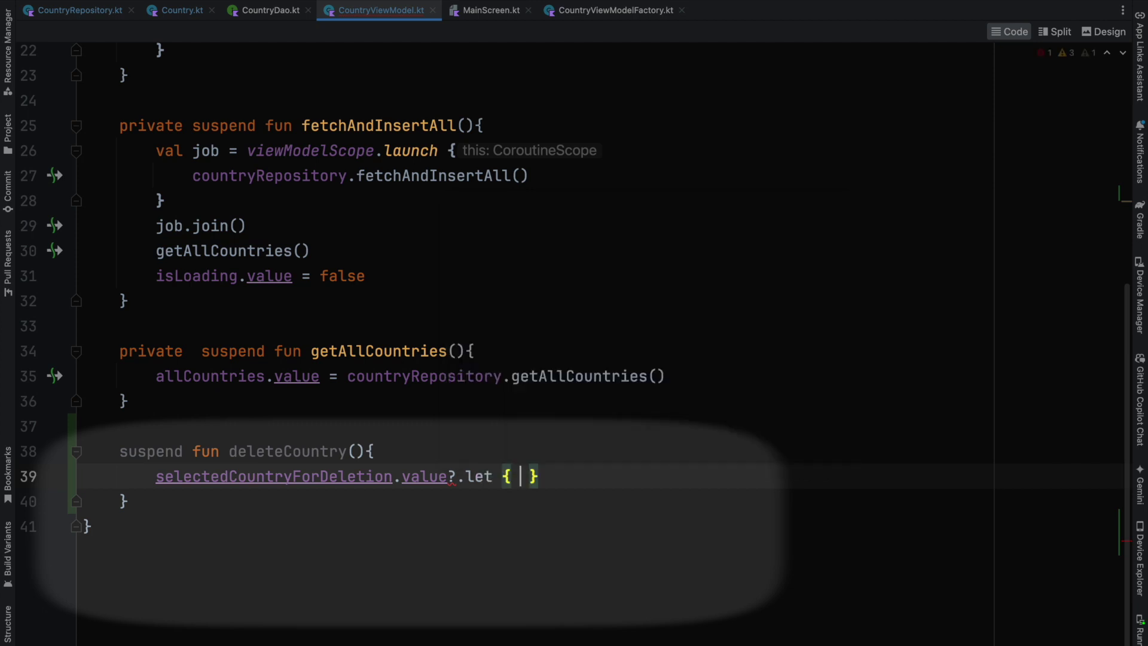
key("Return")
type("re")
key("Return")
type(".")
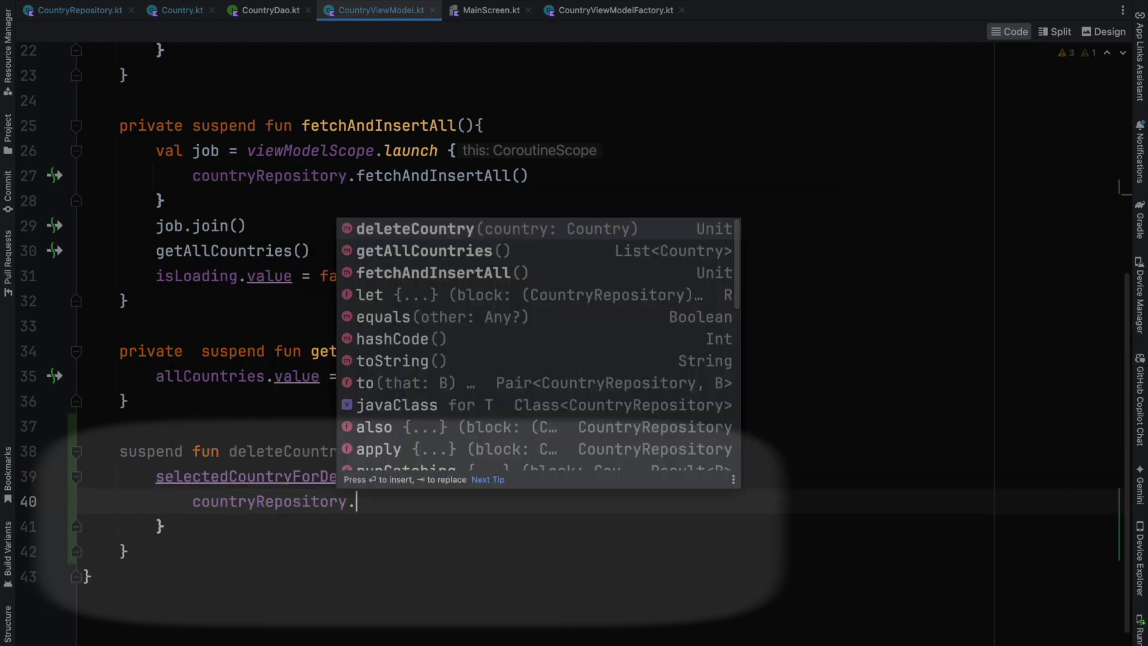
type("dele")
key("Return")
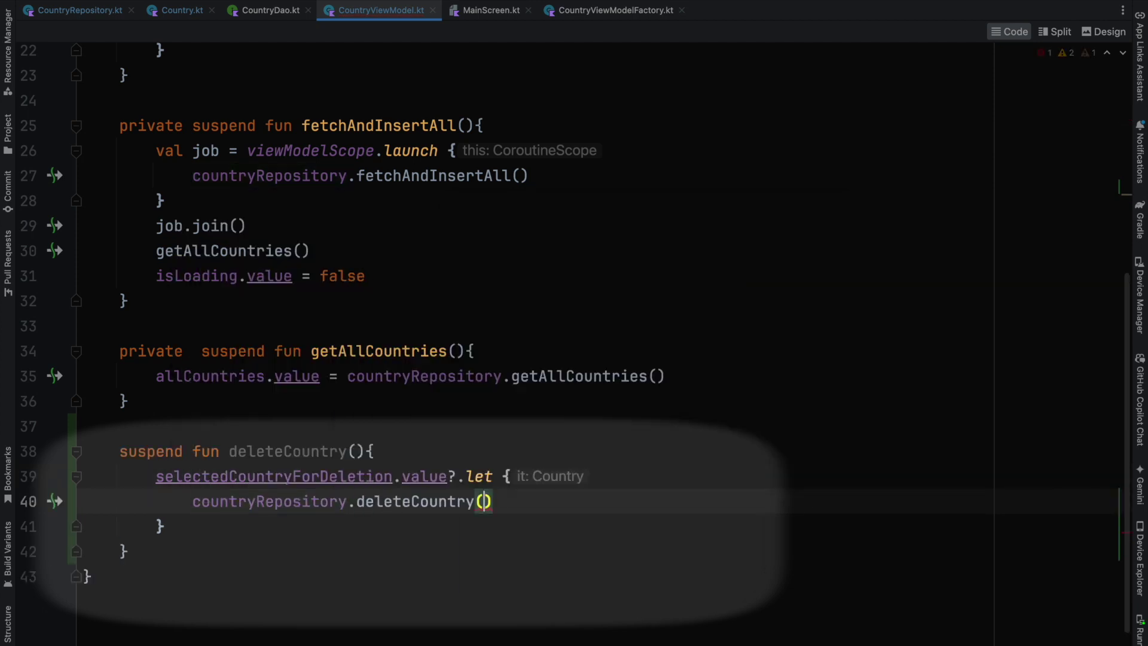
type("it")
key("Escape")
After the let block, call getAllCountries() and set selectedCountryForDeletion.value = null
key("Down")
key("Return")
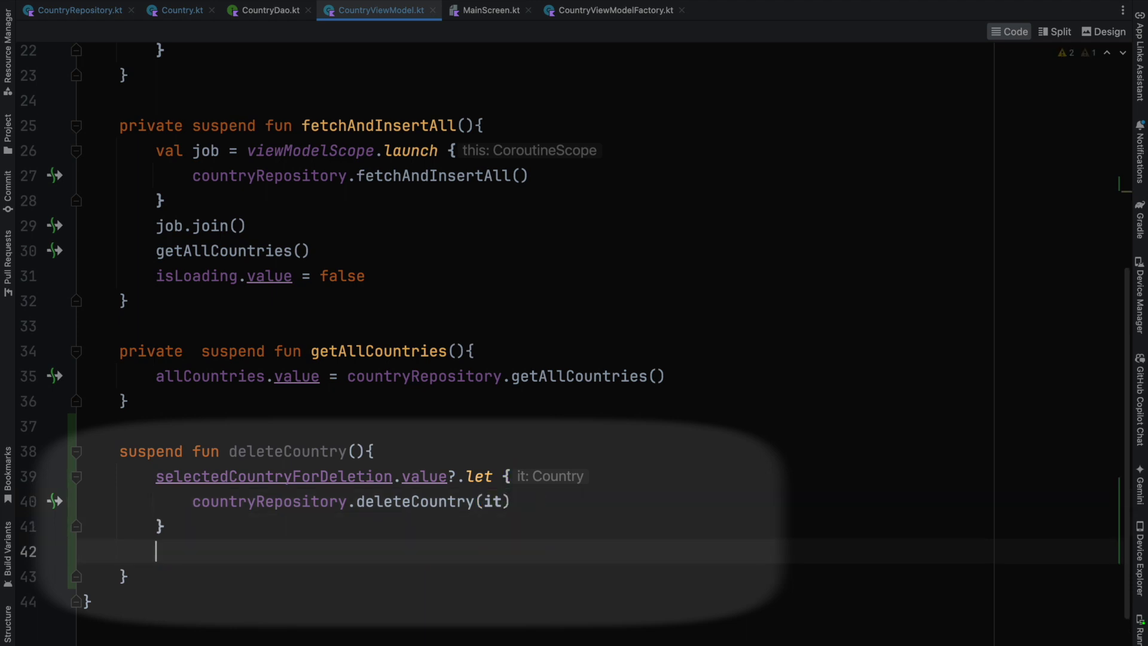
type("get")
key("Return")
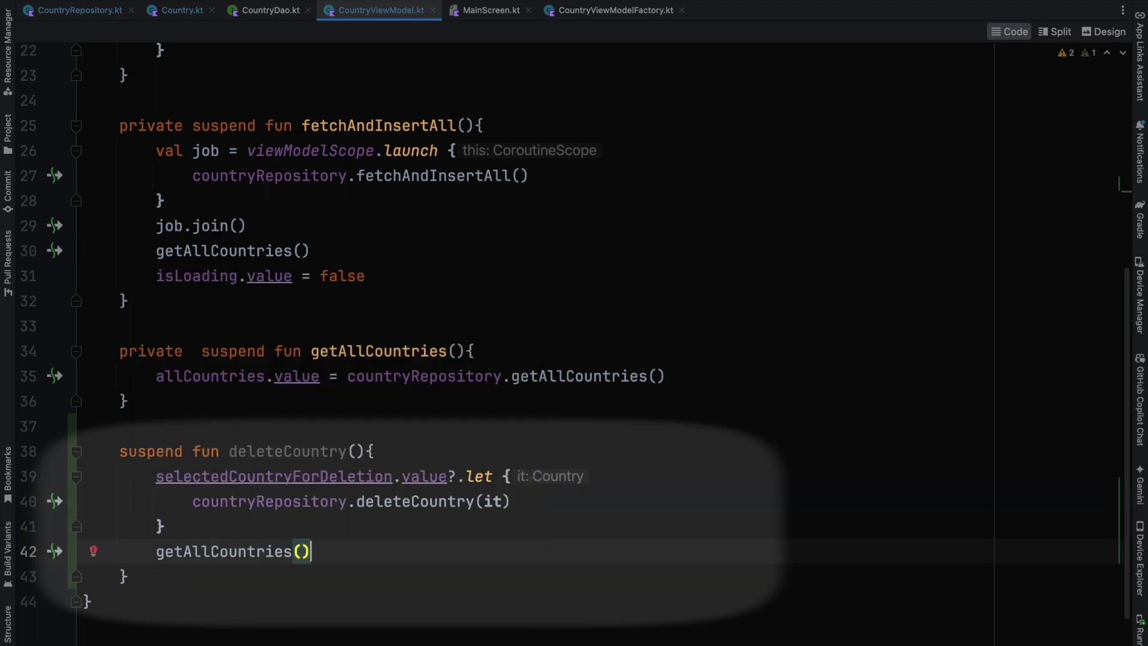
key("Return")
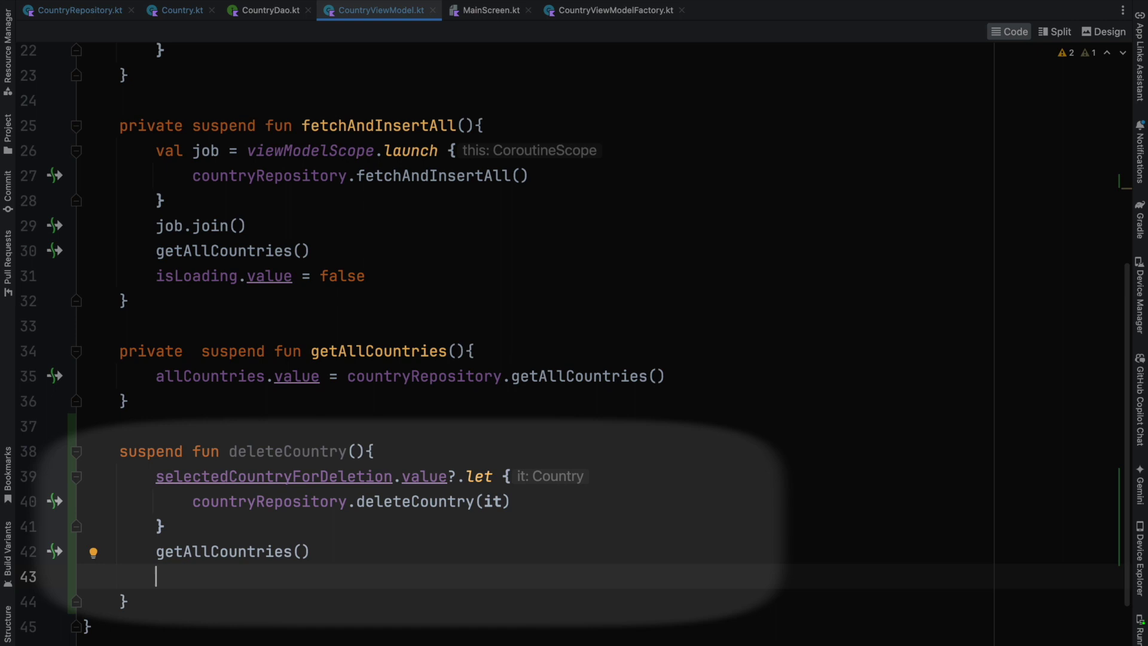
type("sele")
key("Return")
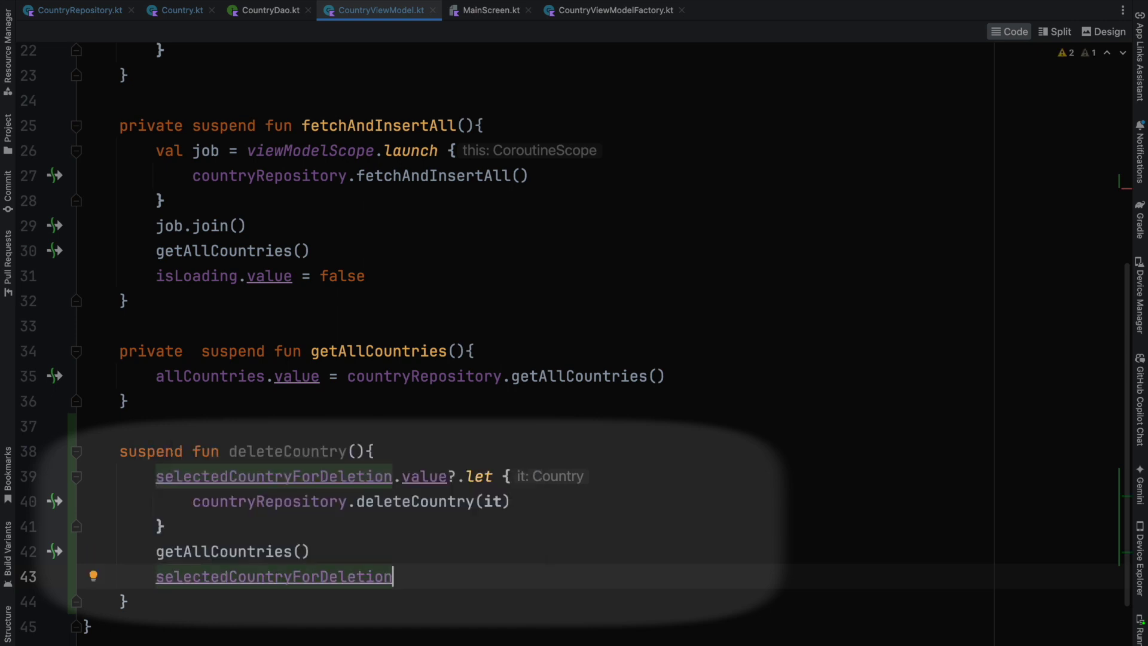
type("= null")
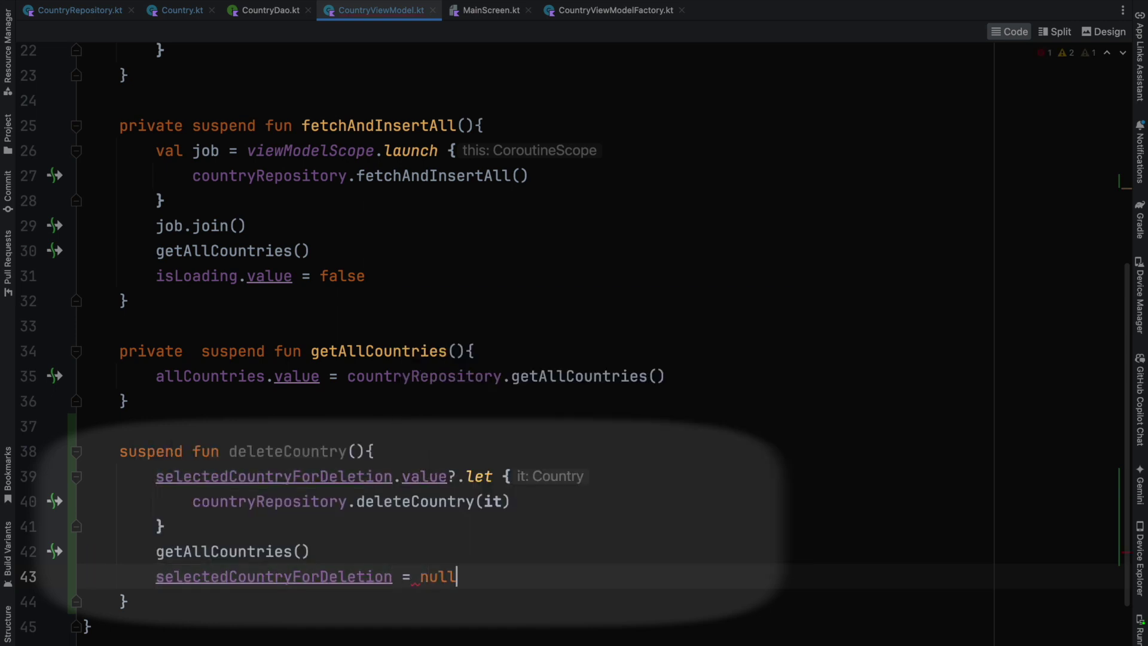
key("Left")
key("Left")
key("Left")
type(".v")
key("Return")
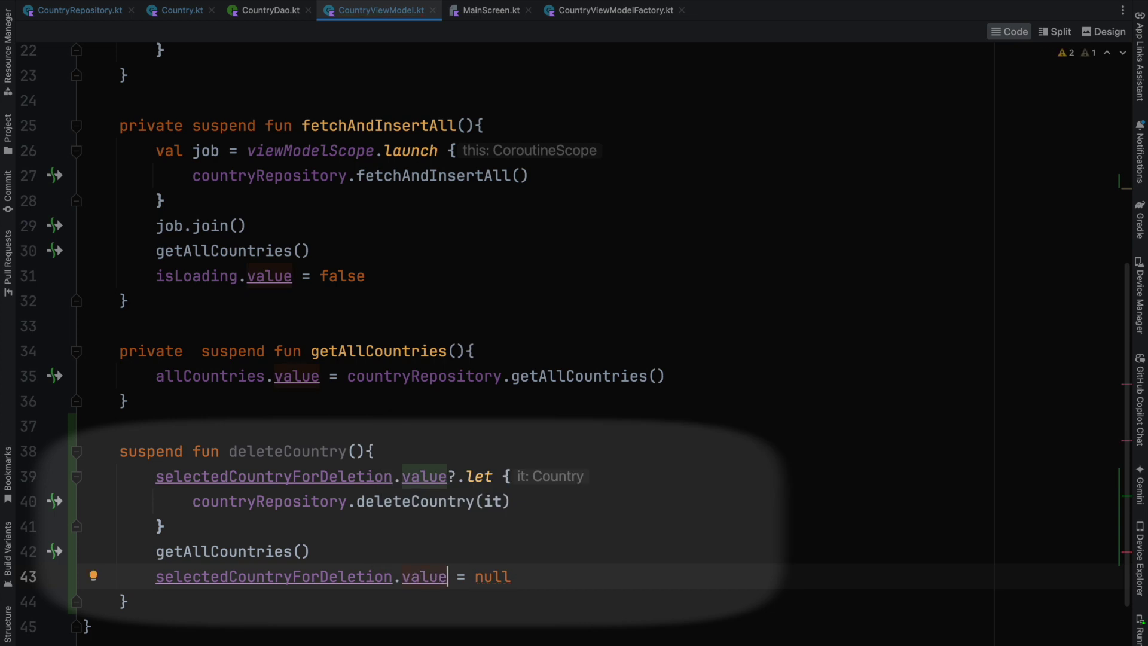
scroll(385, 403, "up", 2)
scroll(367, 390, "up", 1)
scroll(364, 392, "up", 2)
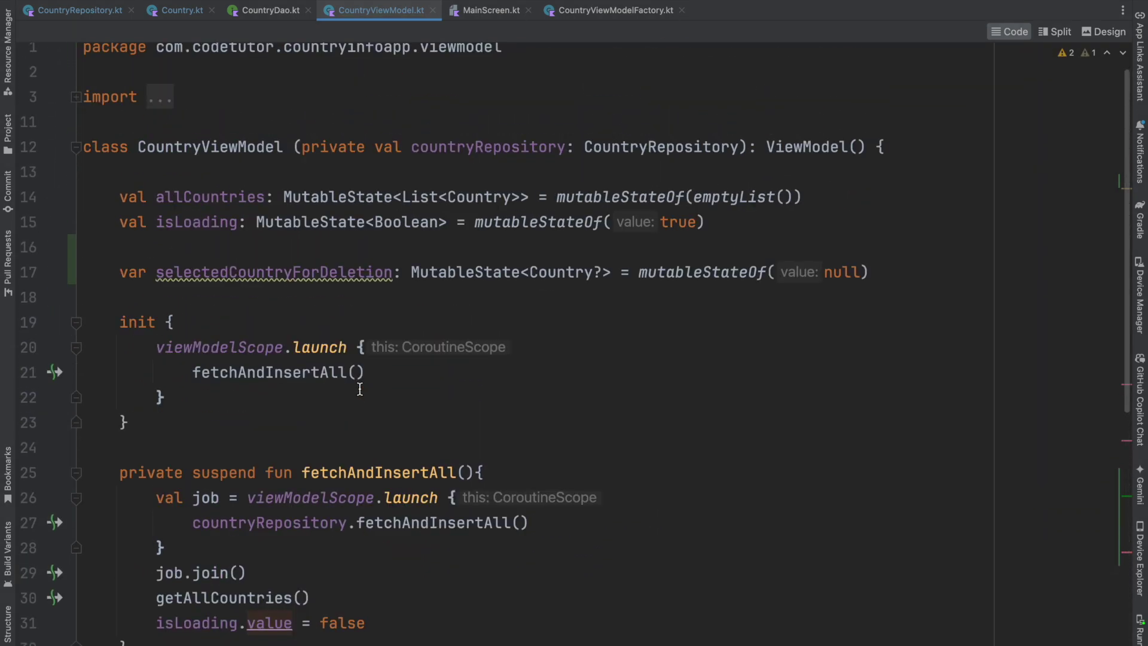
double_click(279, 274)
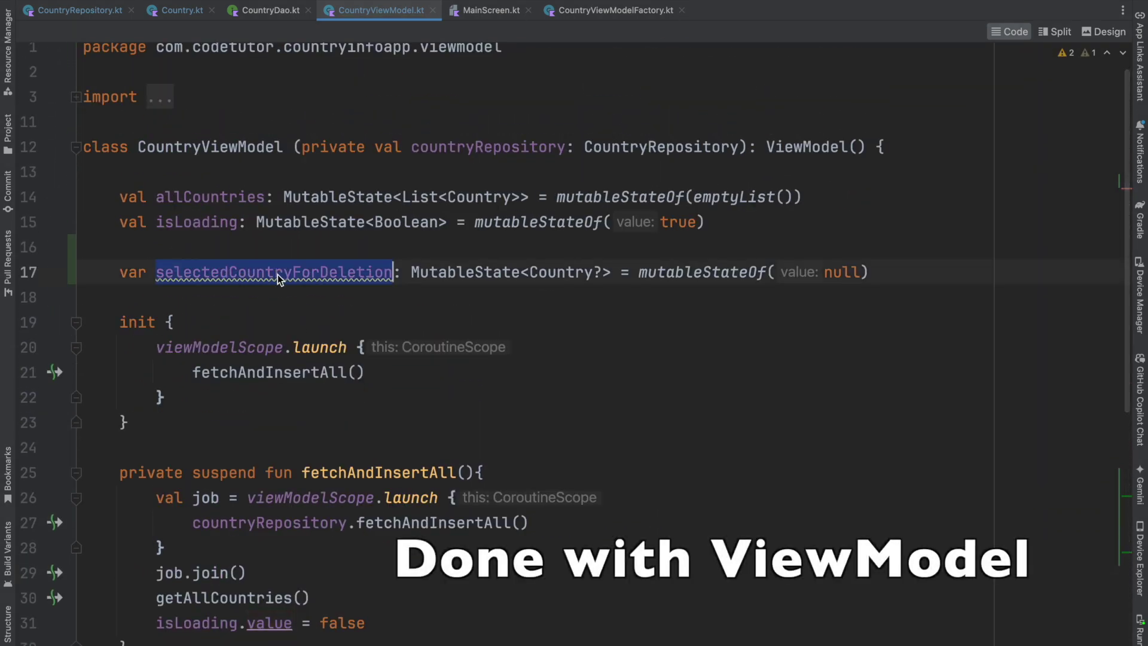
Split MyAlertDialog's signature so title, message and positiveAction each sit on their own line
left_click(390, 319)
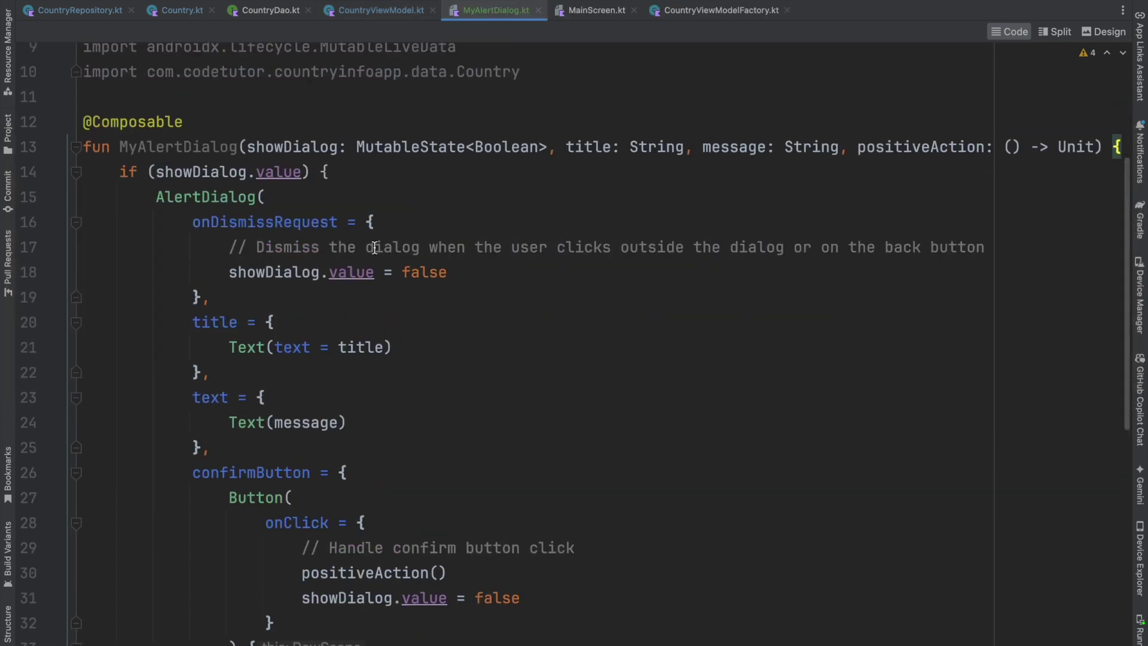
double_click(263, 148)
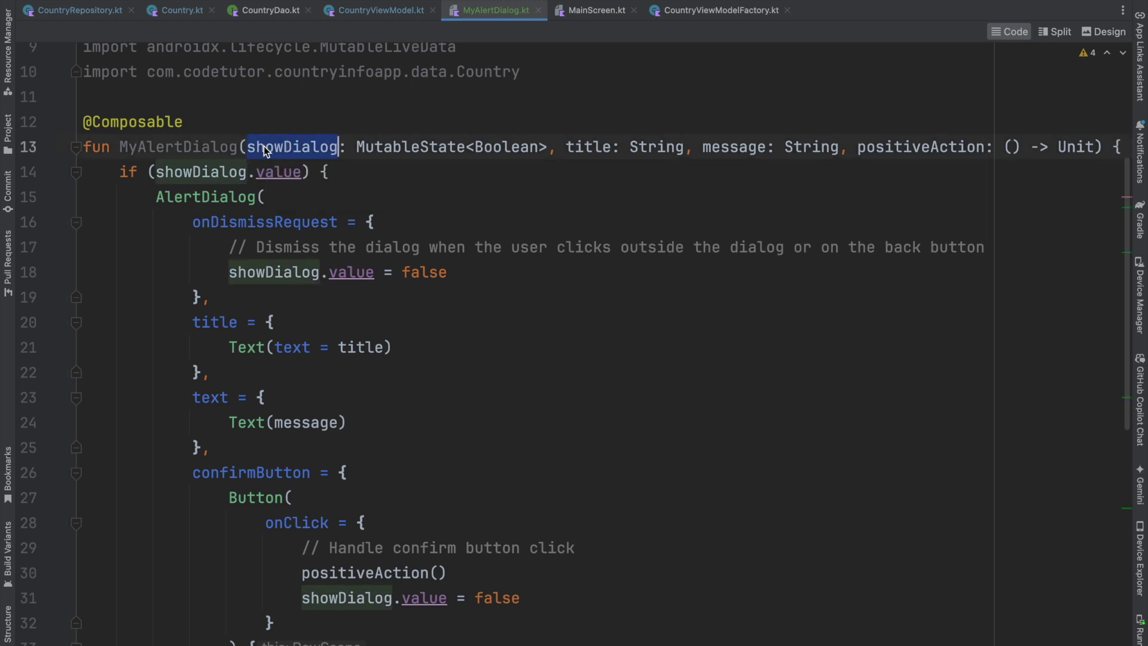
left_click(564, 148)
key("Return")
left_click(382, 171)
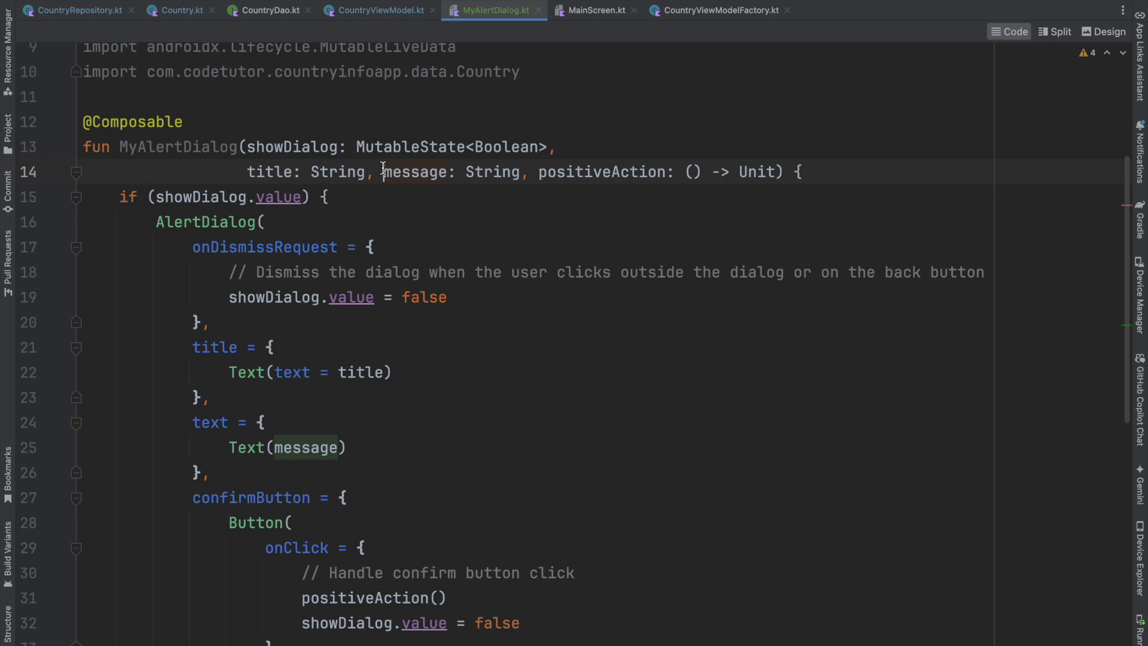
key("Return")
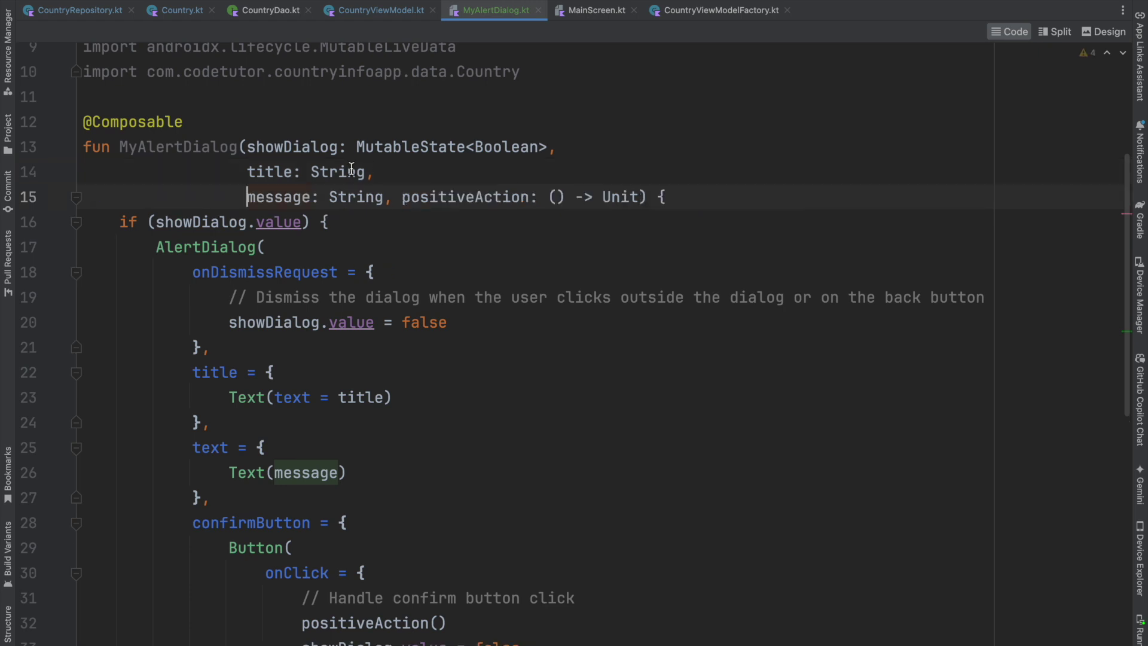
left_click(401, 197)
key("Return")
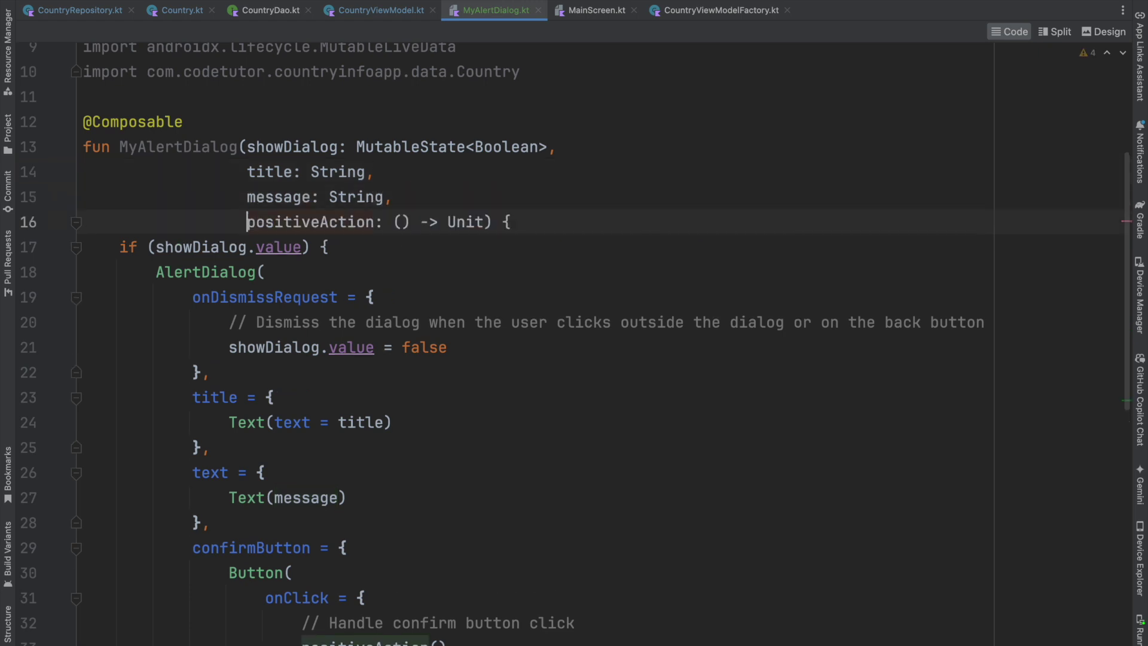
left_click_drag(488, 221, 249, 221)
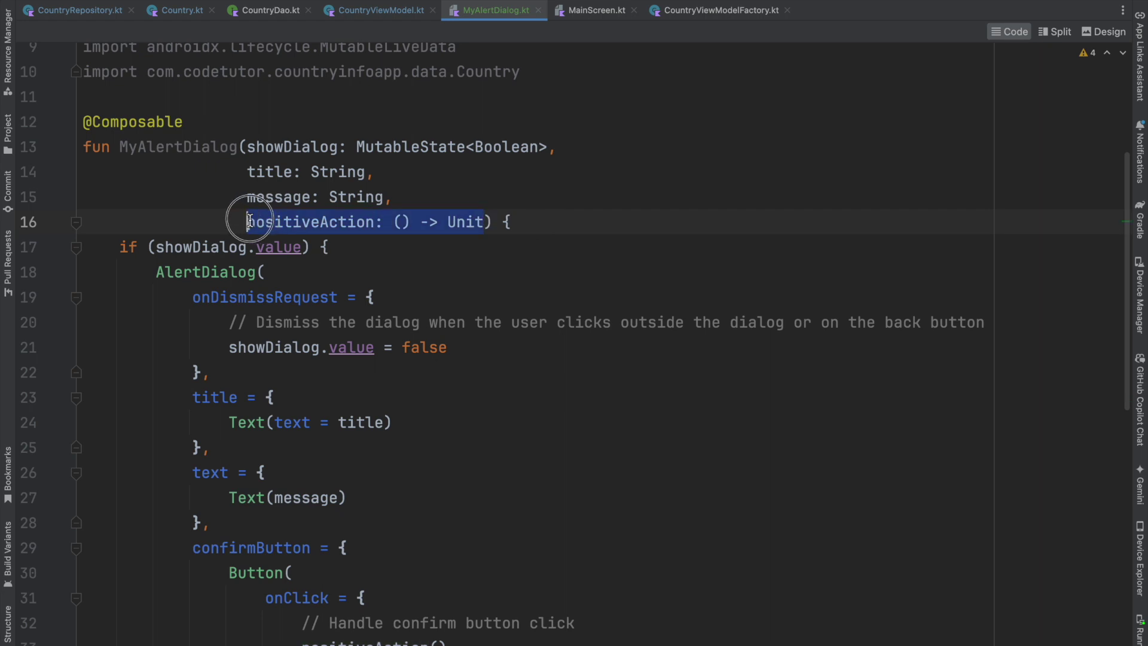
scroll(513, 482, "down", 3)
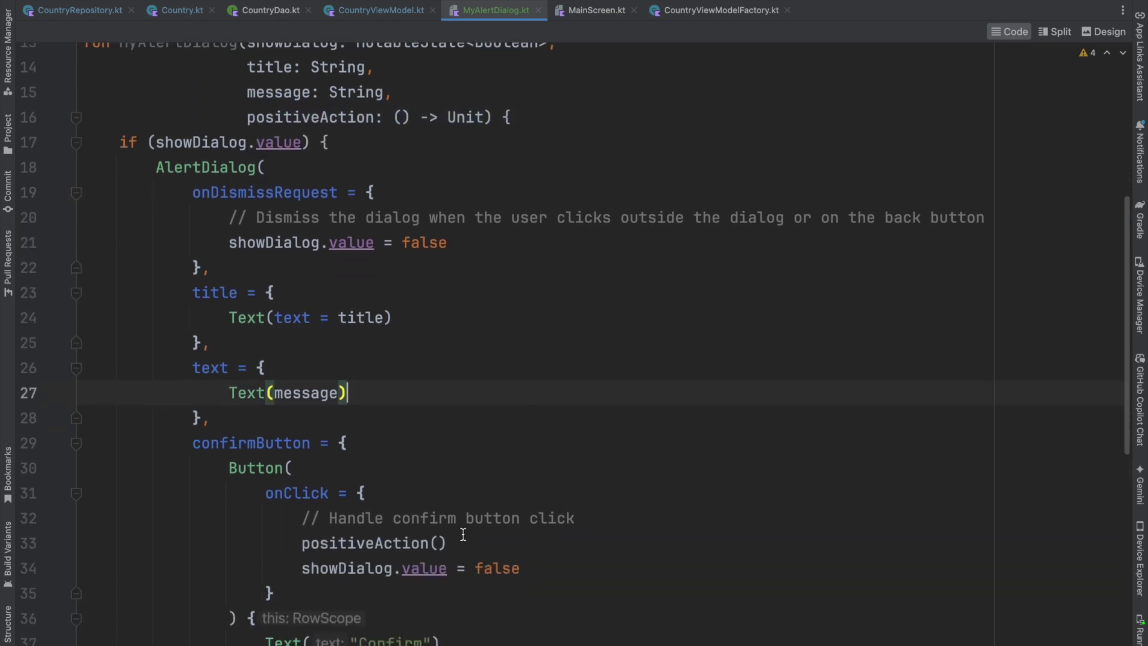
left_click_drag(449, 543, 304, 543)
Review the Confirm button running positiveAction then closing, and Dismiss only closing the dialog
double_click(276, 495)
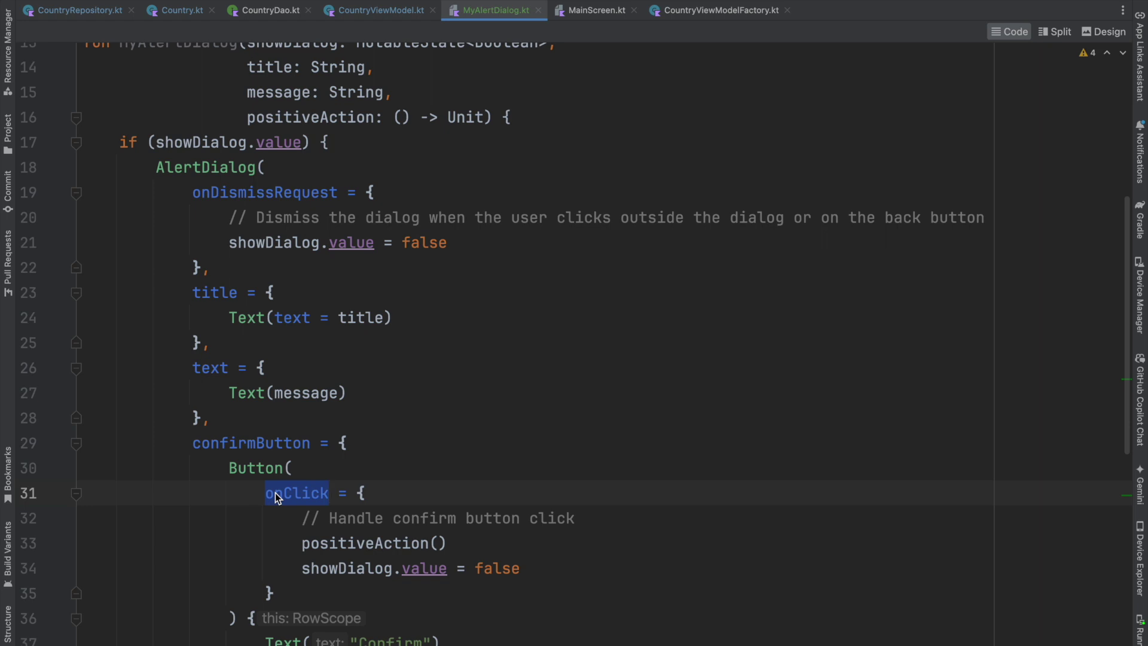
scroll(532, 461, "down", 3)
left_click_drag(301, 476, 568, 476)
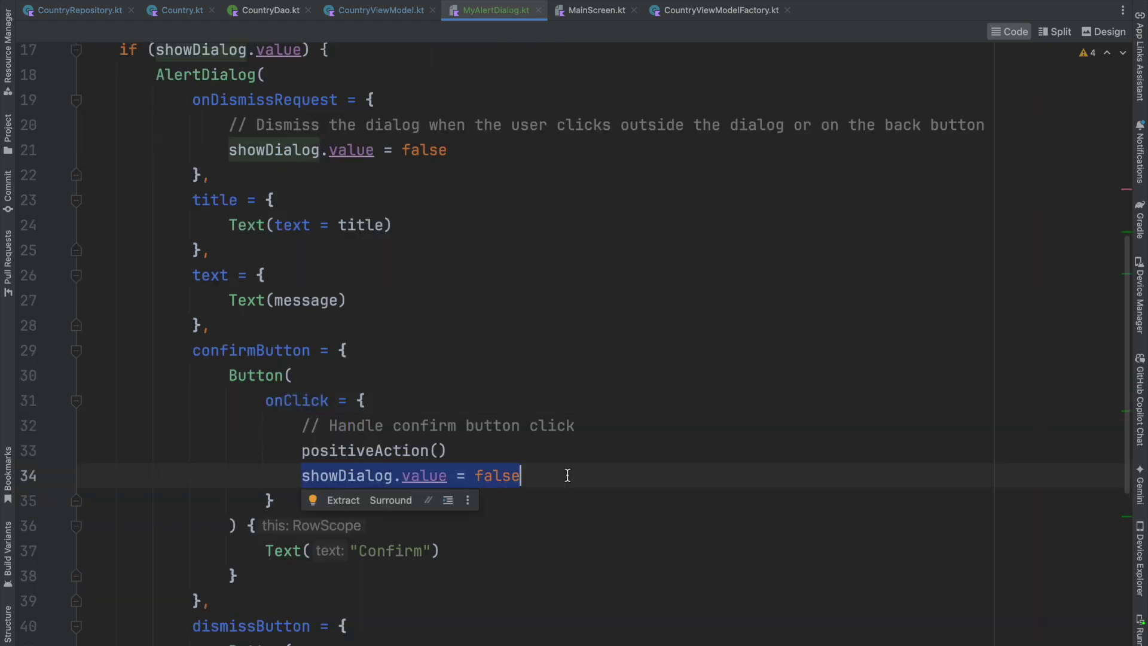
left_click(557, 472)
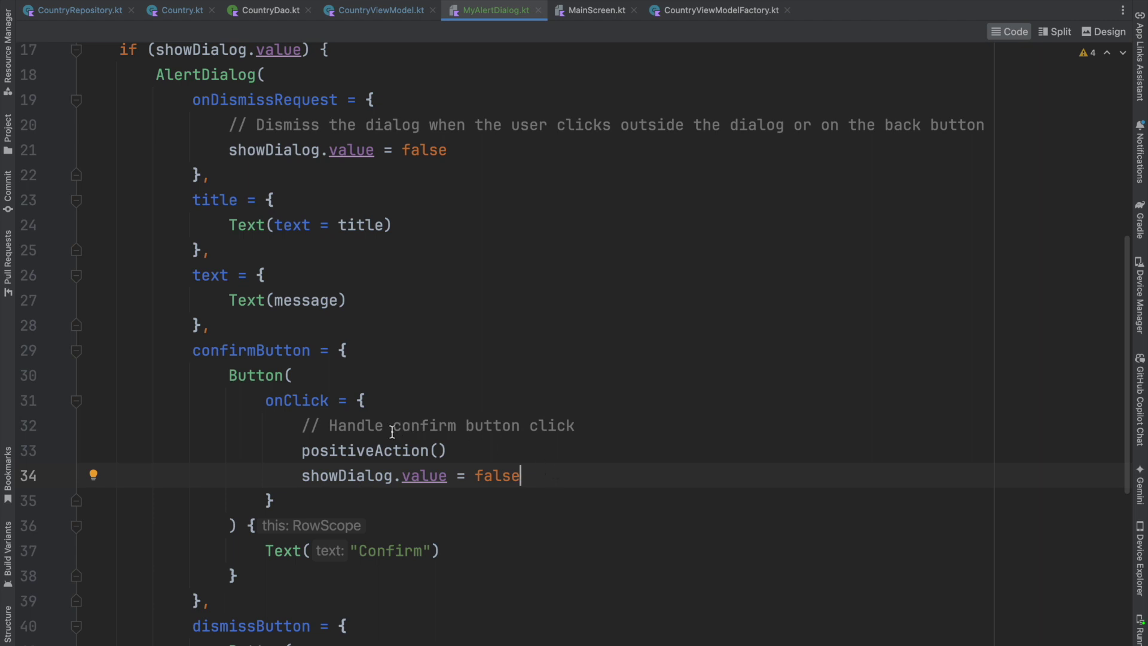
double_click(395, 550)
scroll(404, 553, "down", 3)
scroll(405, 553, "down", 4)
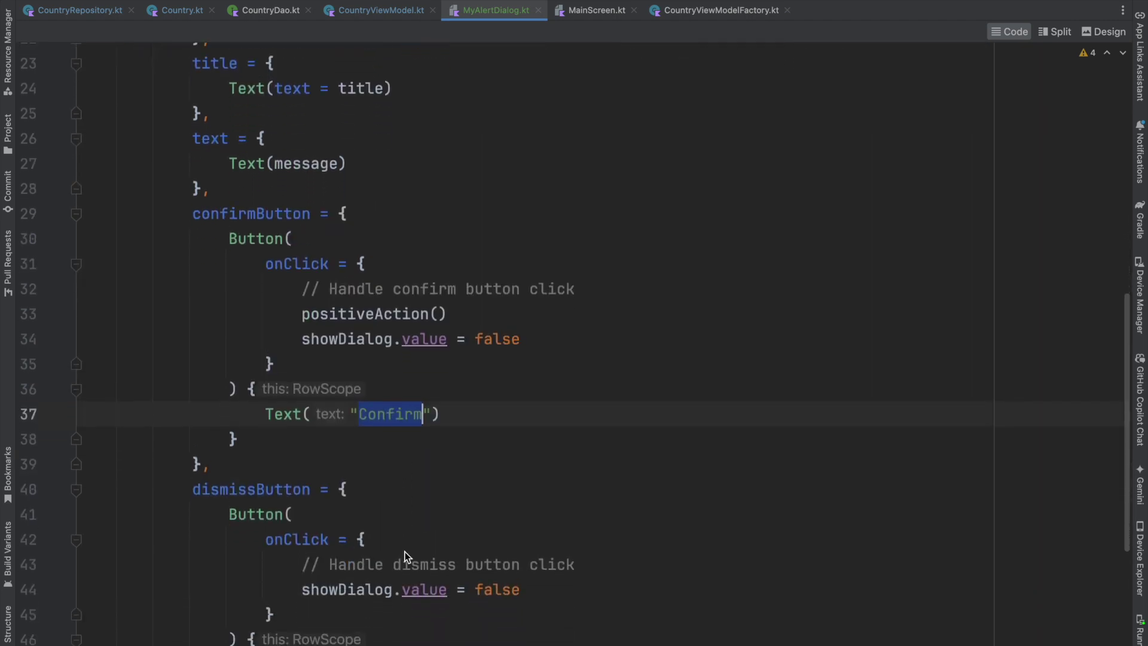
double_click(376, 587)
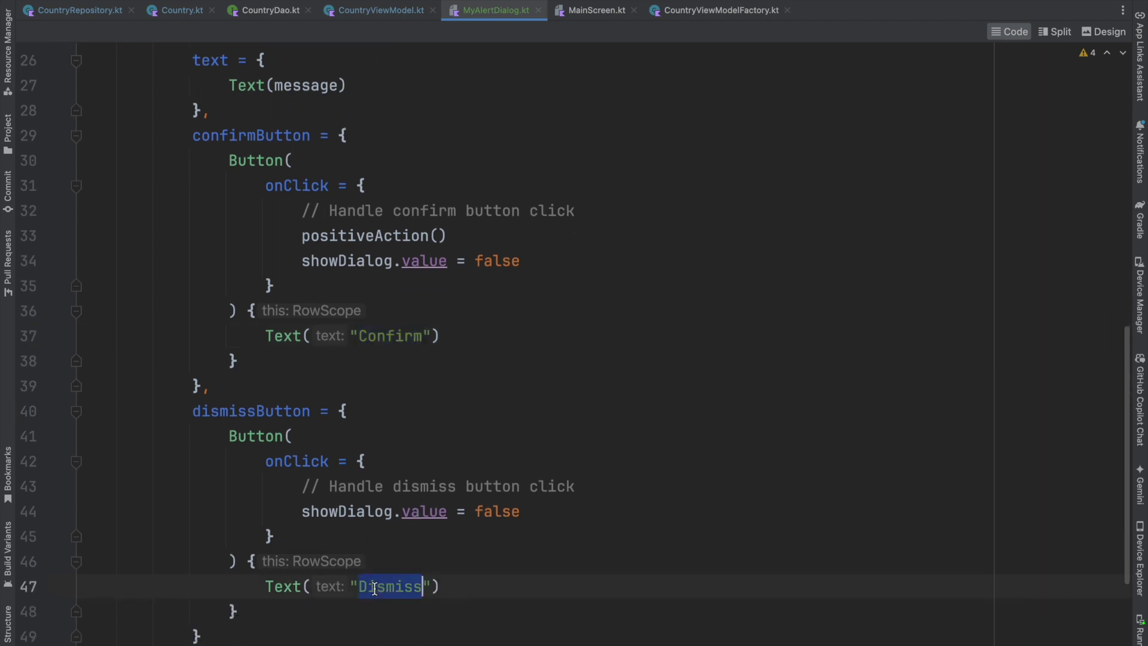
key("Up")
key("Up")
key("Up")
key("Home")
left_click(524, 514, "shift")
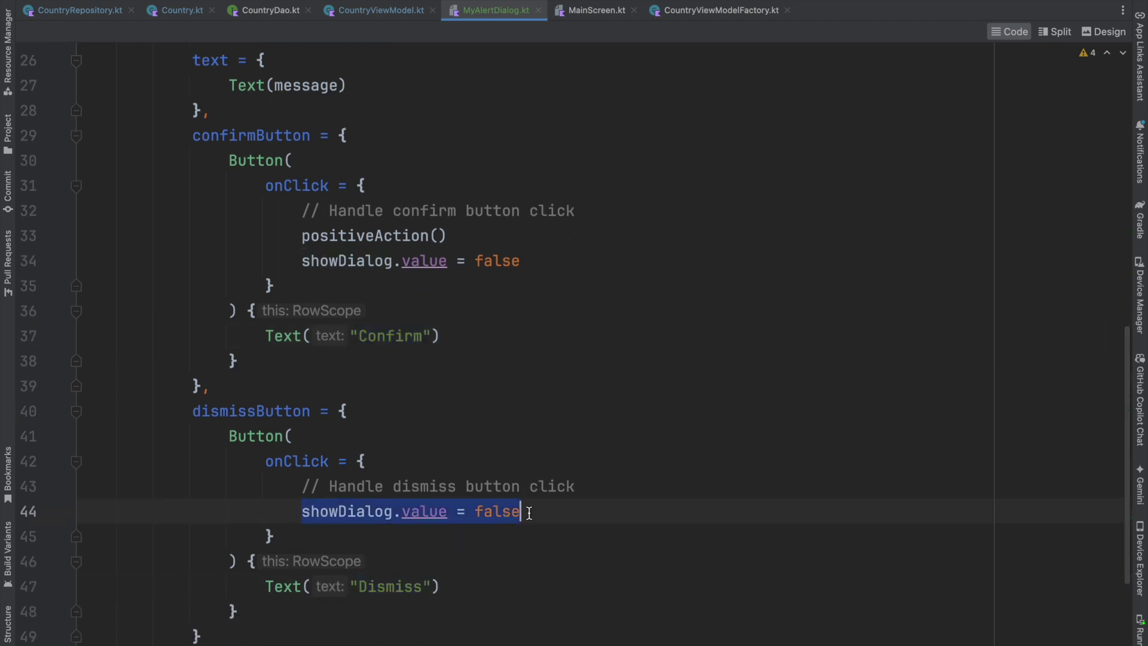
left_click(524, 515)
scroll(328, 470, "up", 3)
scroll(328, 469, "up", 7)
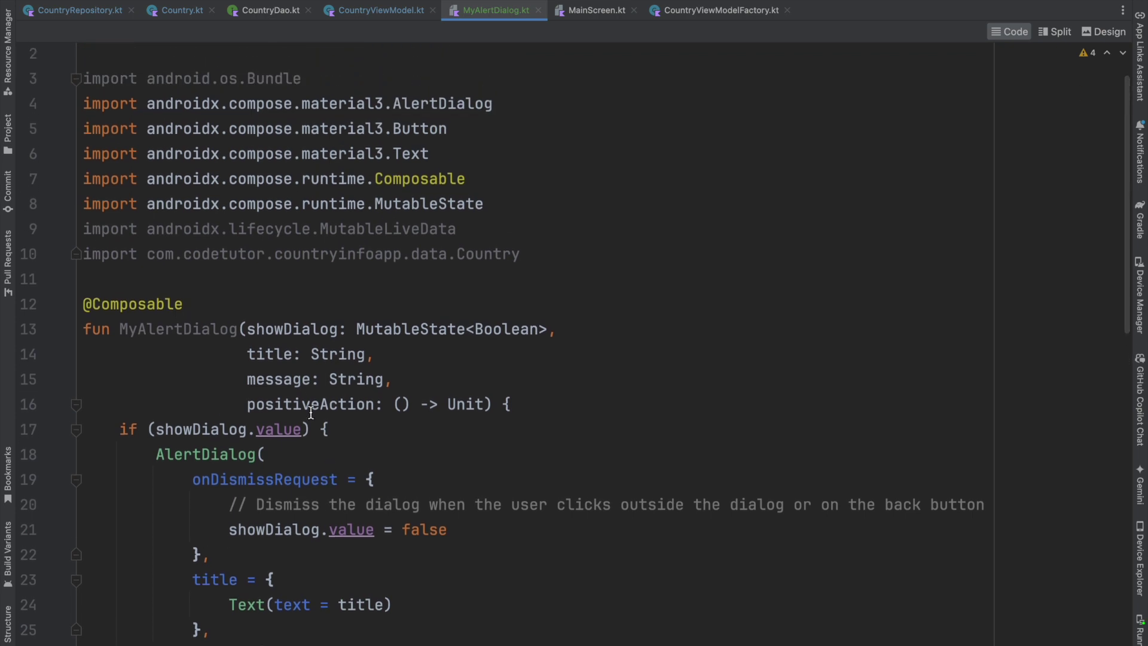
double_click(276, 332)
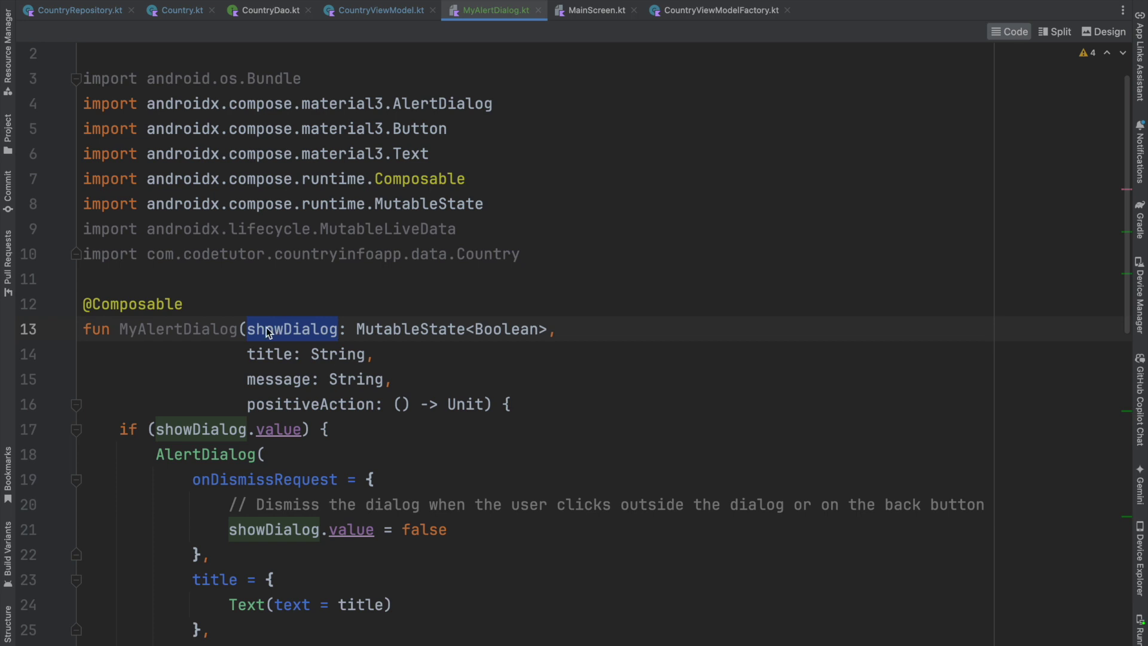
Add val showDeleteAlertDialog: MutableState<Boolean> = mutableStateOf() below isLoading in CountryViewModel
left_click(380, 10)
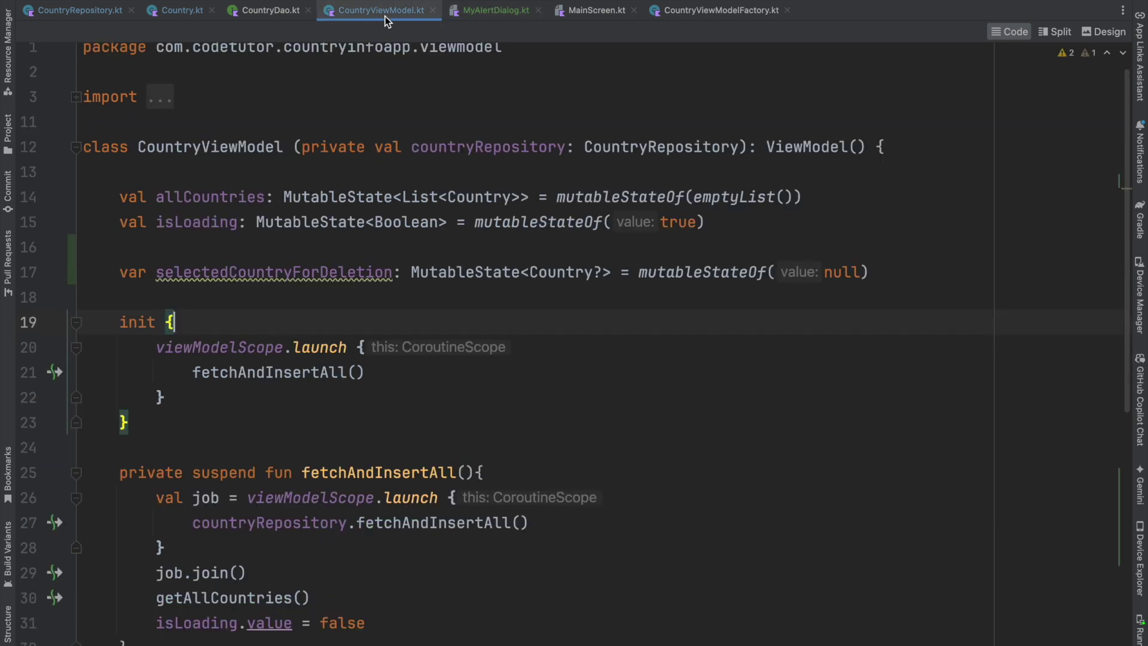
key("Return")
left_click(160, 243)
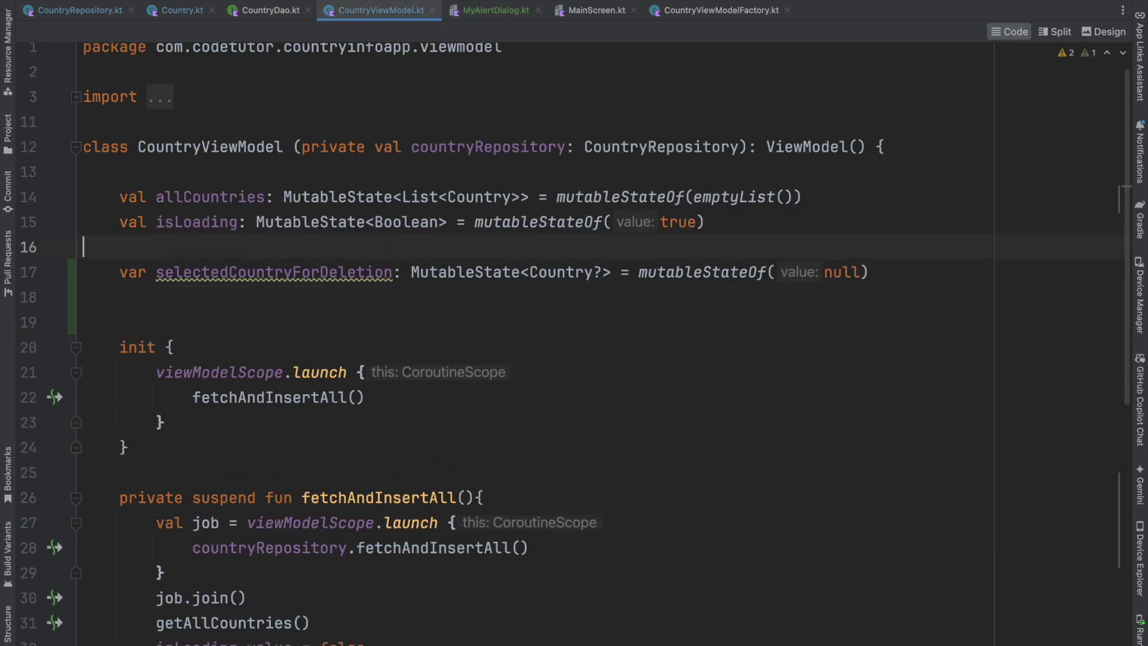
key("Return")
type("val sho")
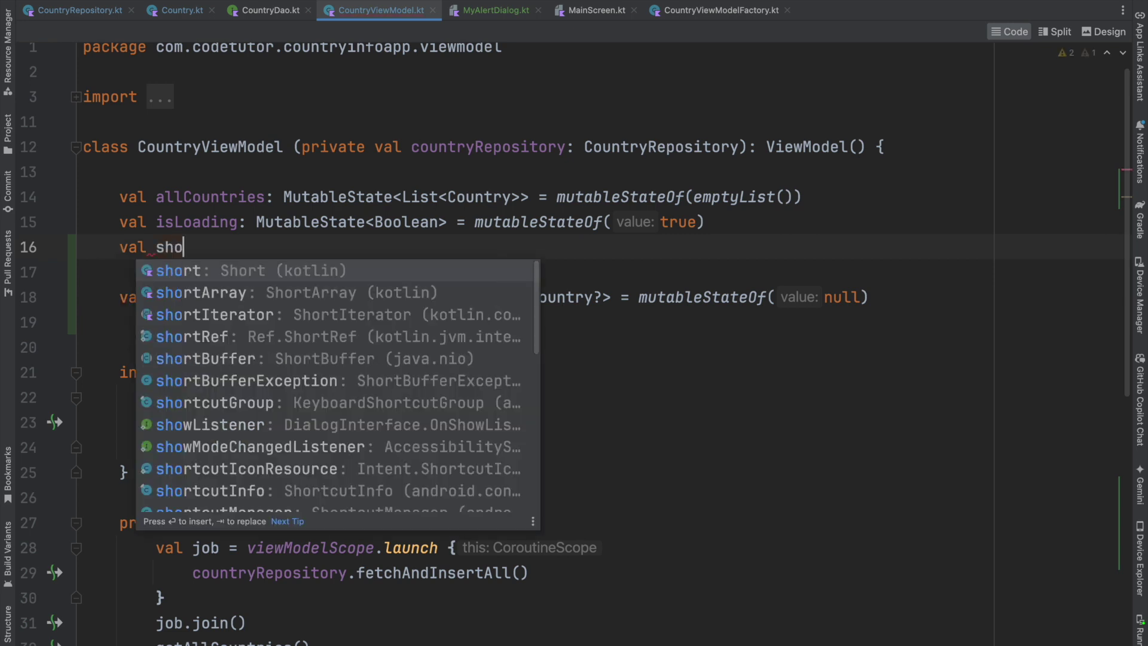
type("wDeleteAlertDialog")
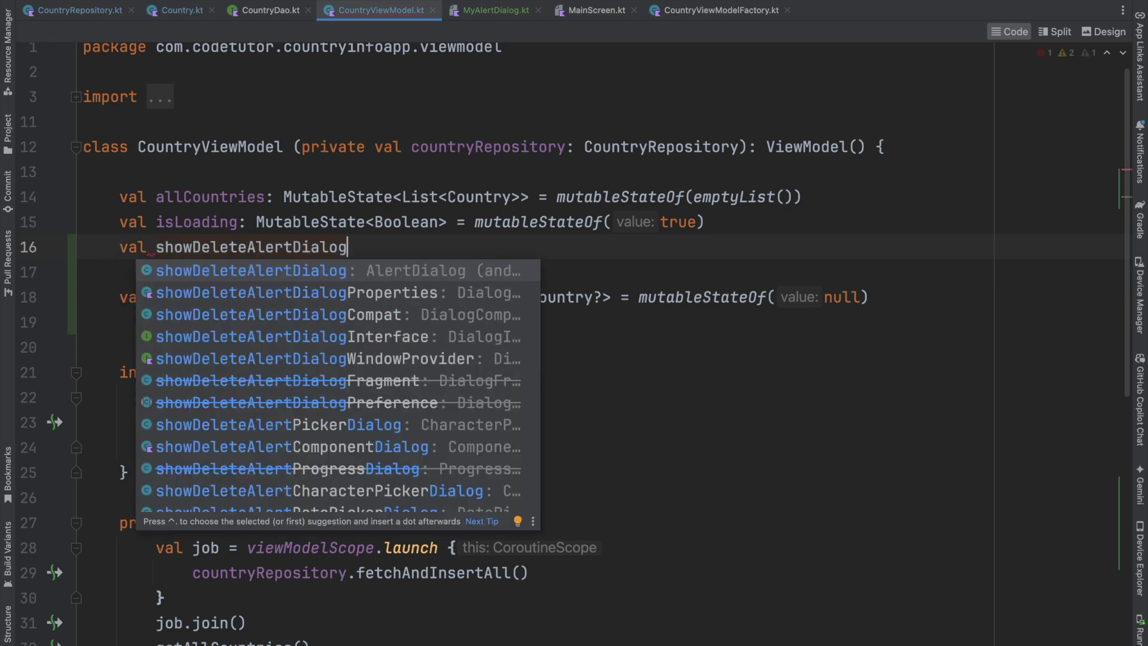
type(": MutableState<Boolean")
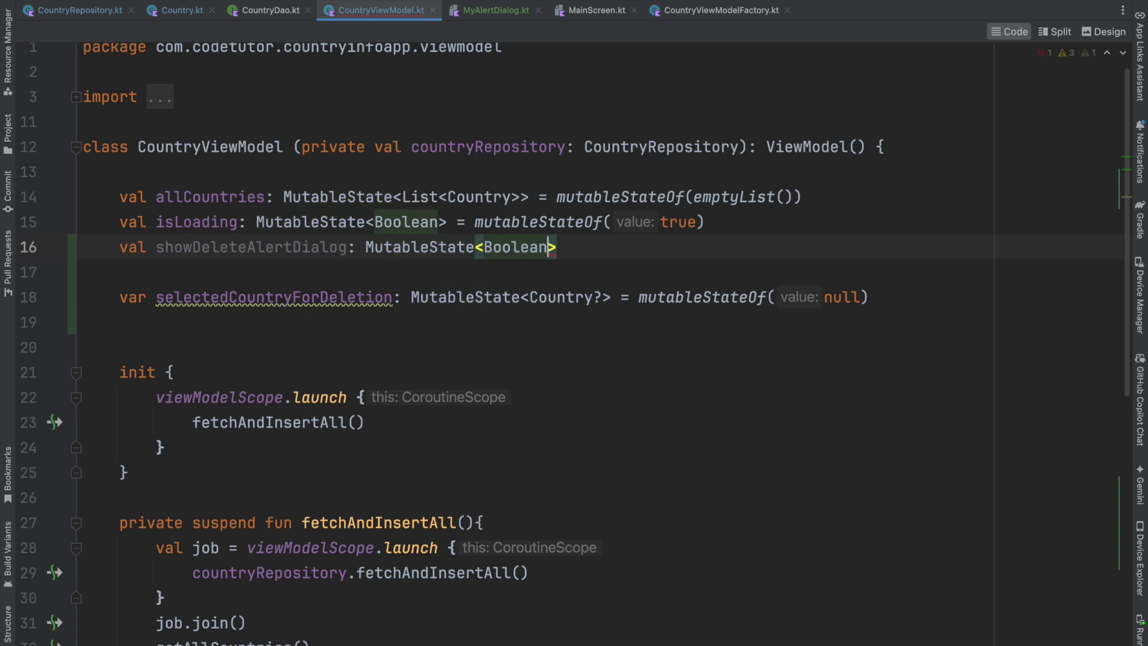
type("> = mutableStateOf(")
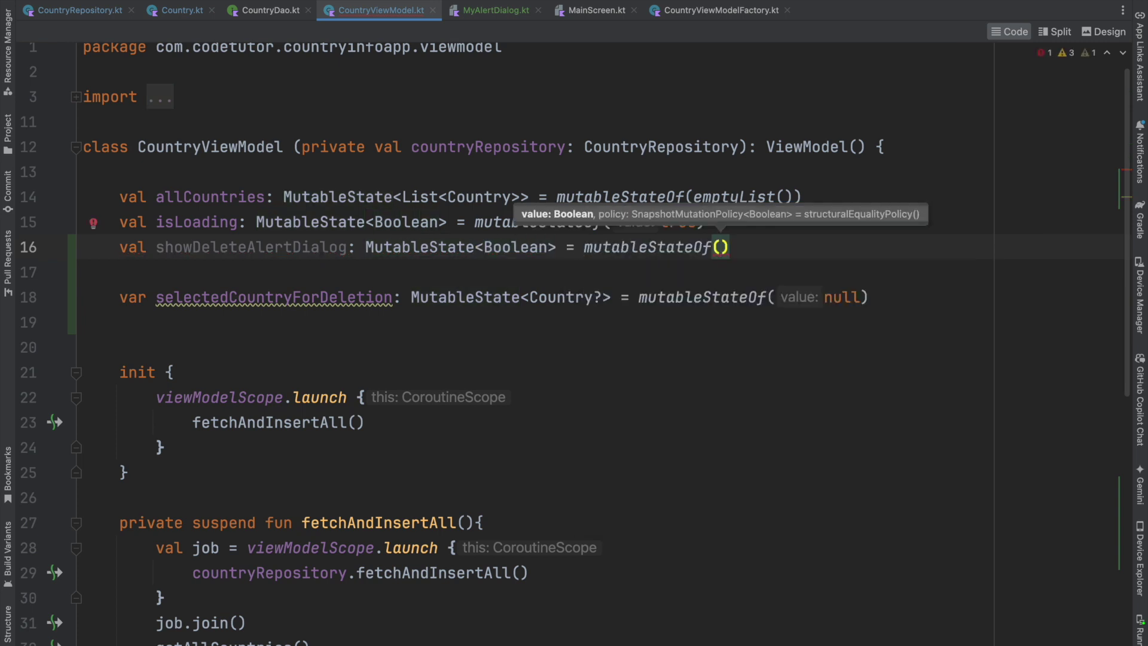
type("false")
Reformat MainScreen and add val showDeleteAlertDialog = viewModel.showDeleteAlertDialog.value after isLoading
left_click(588, 11)
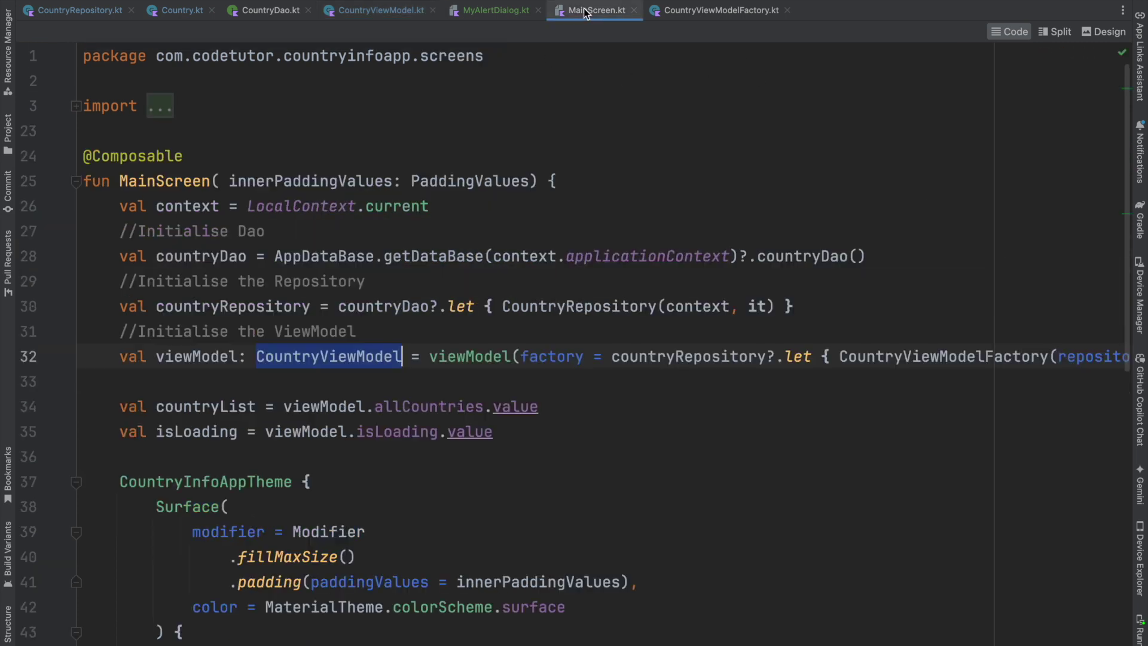
key("ctrl+alt+l")
left_click(764, 485)
key("Return")
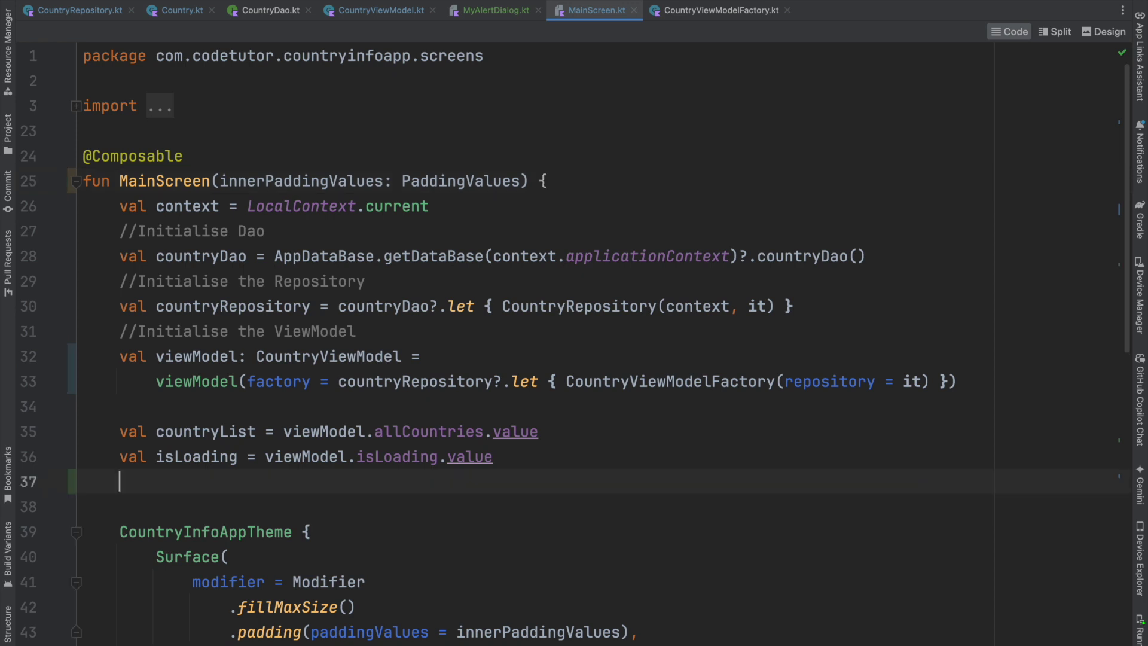
type("val")
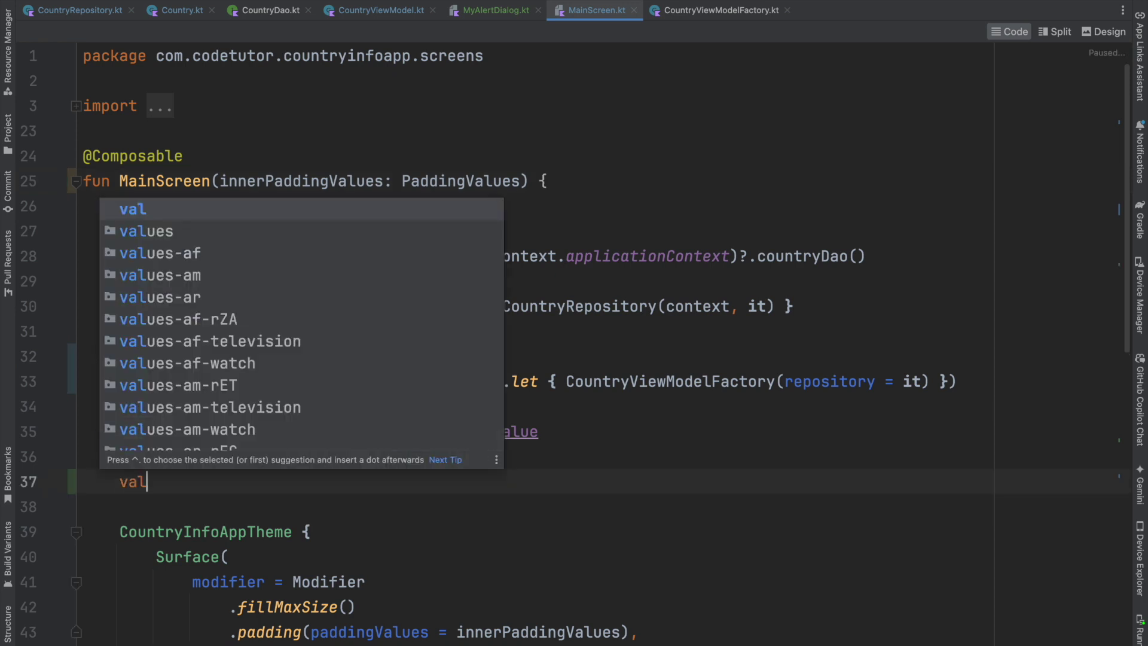
type(" showDeleteAl")
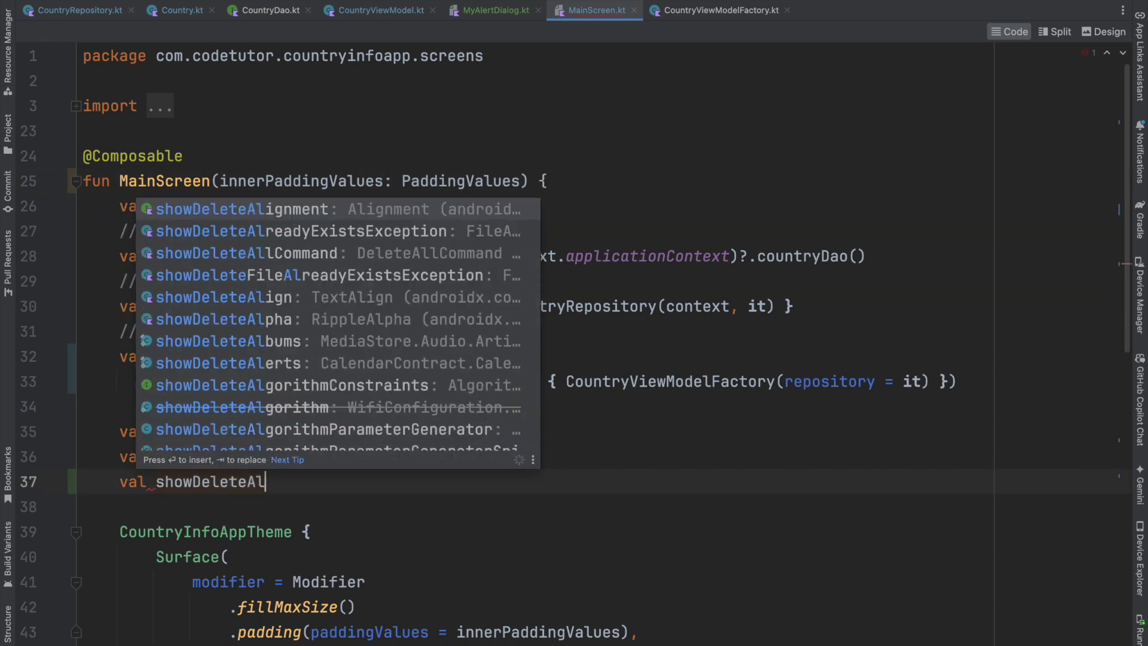
type("ertDialog = ")
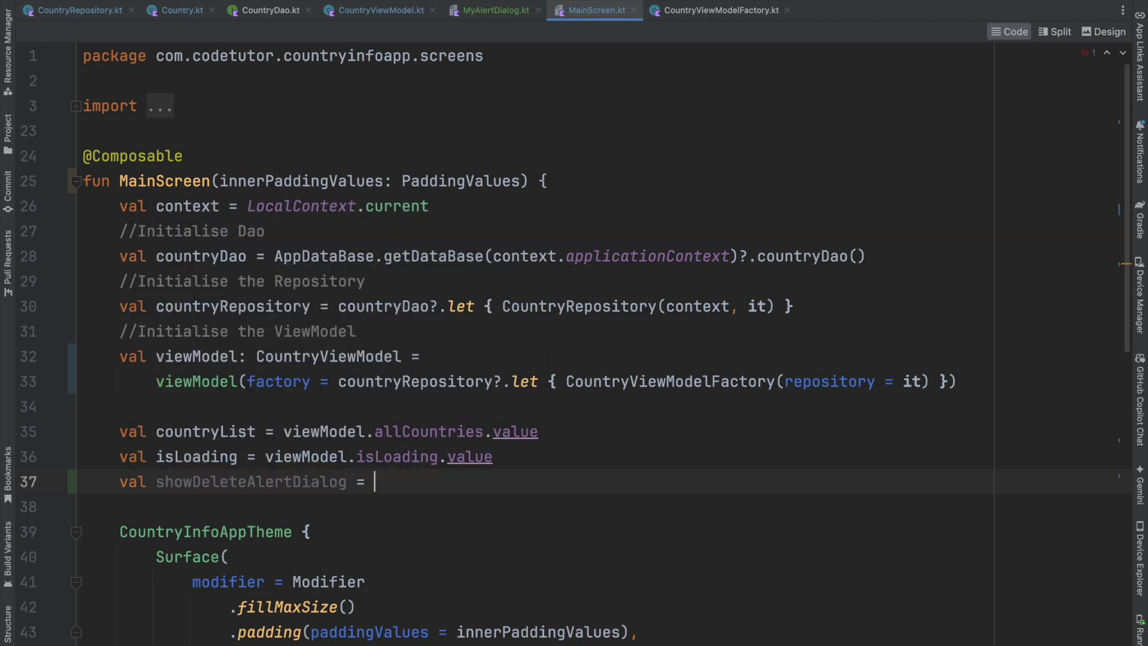
type("view")
key("Return")
type(".")
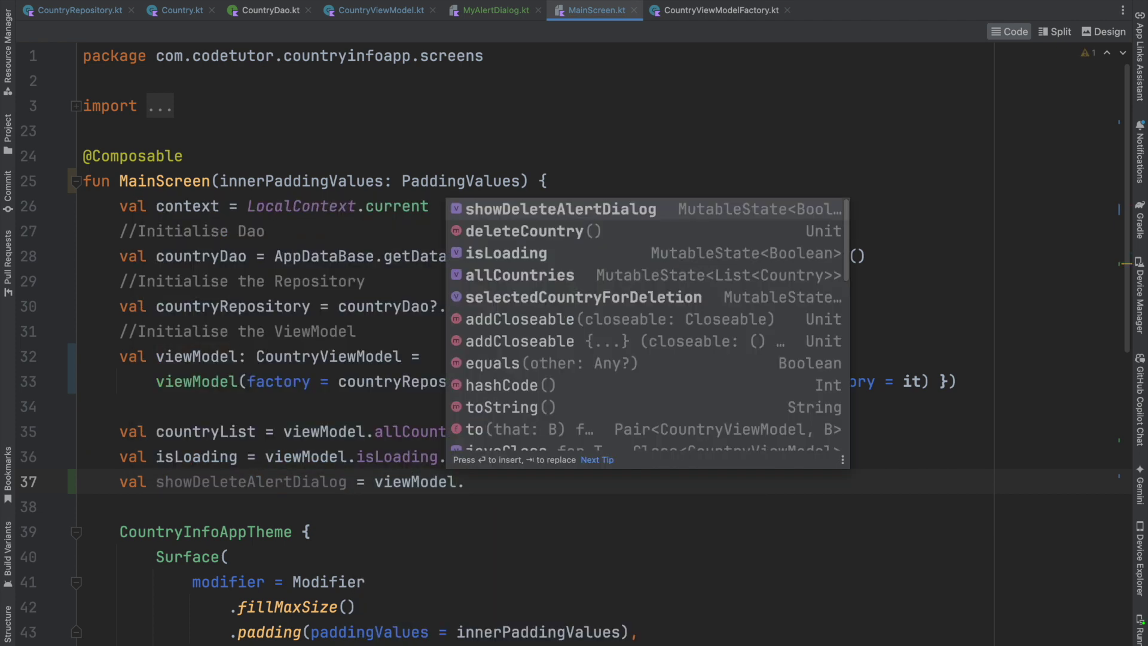
key("Return")
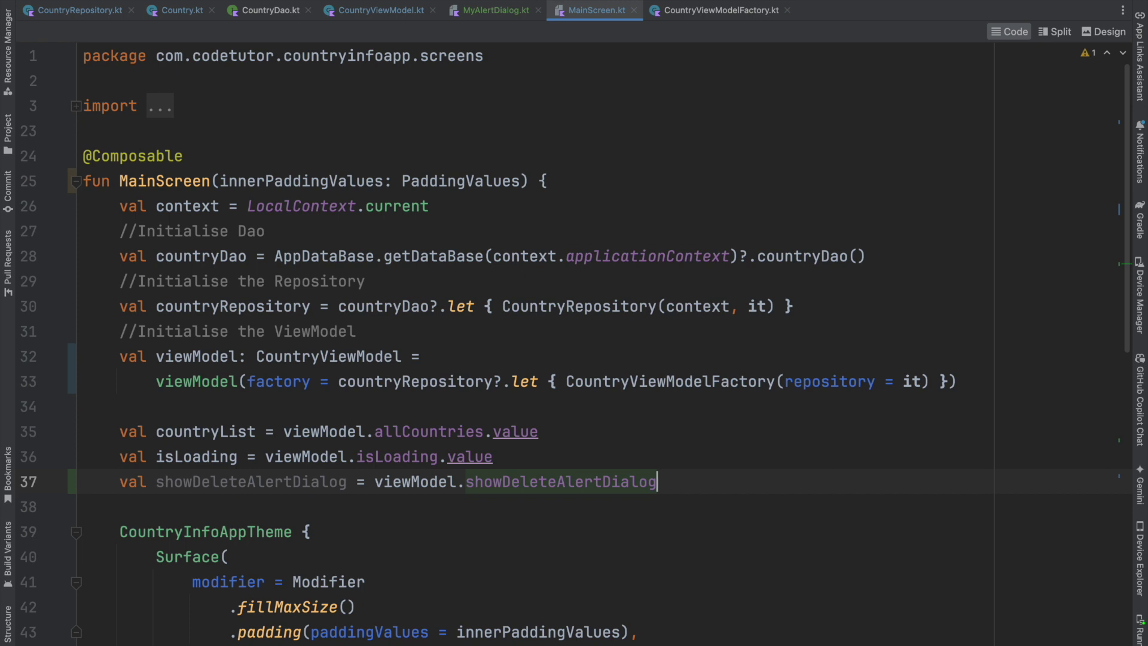
type(".v")
key("Return")
scroll(318, 481, "down", 9)
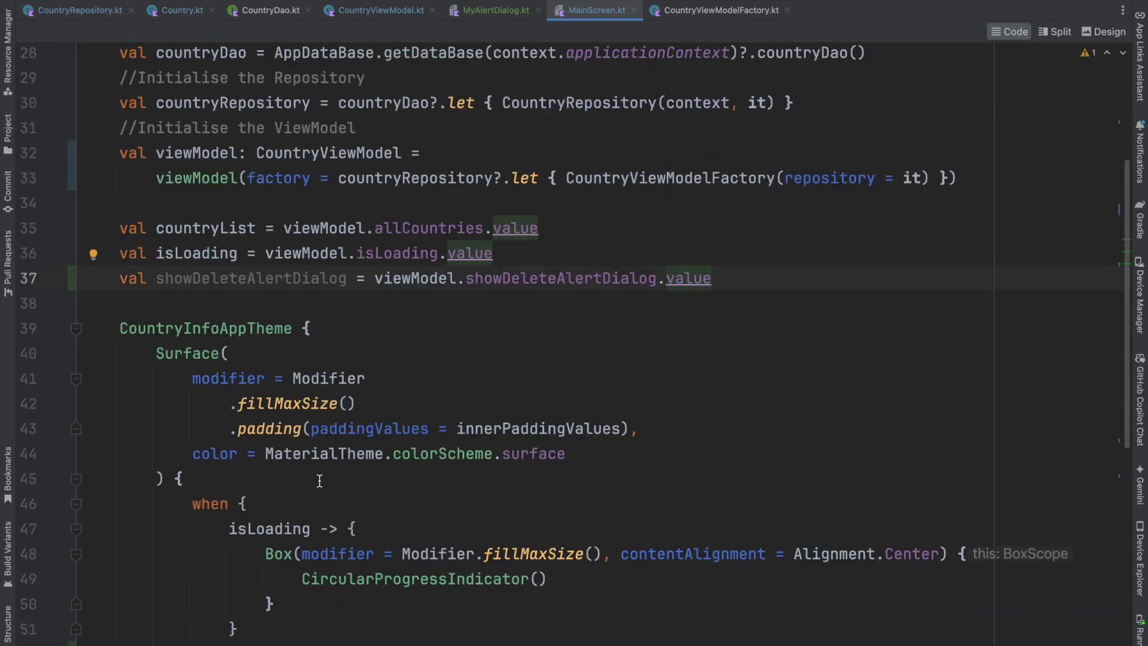
scroll(319, 482, "down", 2)
scroll(318, 481, "down", 4)
Below the theme block add a MyAlertDialog call with showDeleteAlertDialog, title and message on separate lines
left_click(318, 502)
key("Return")
key("Return")
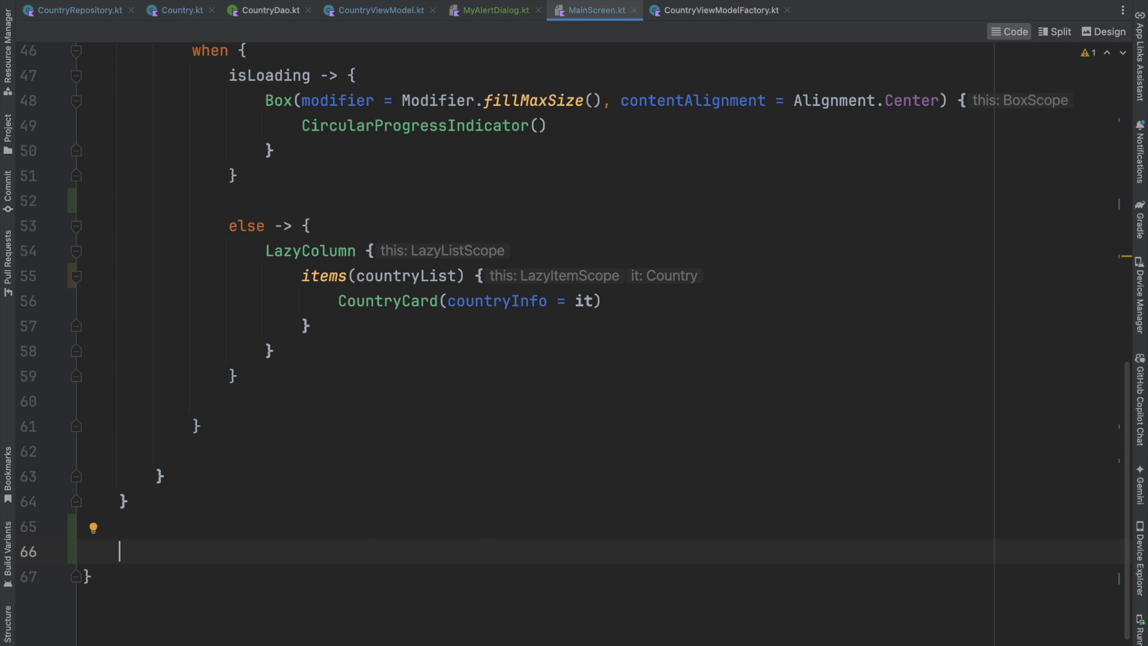
type("My")
key("Return")
type("showDialog = show, title = , message = ) {")
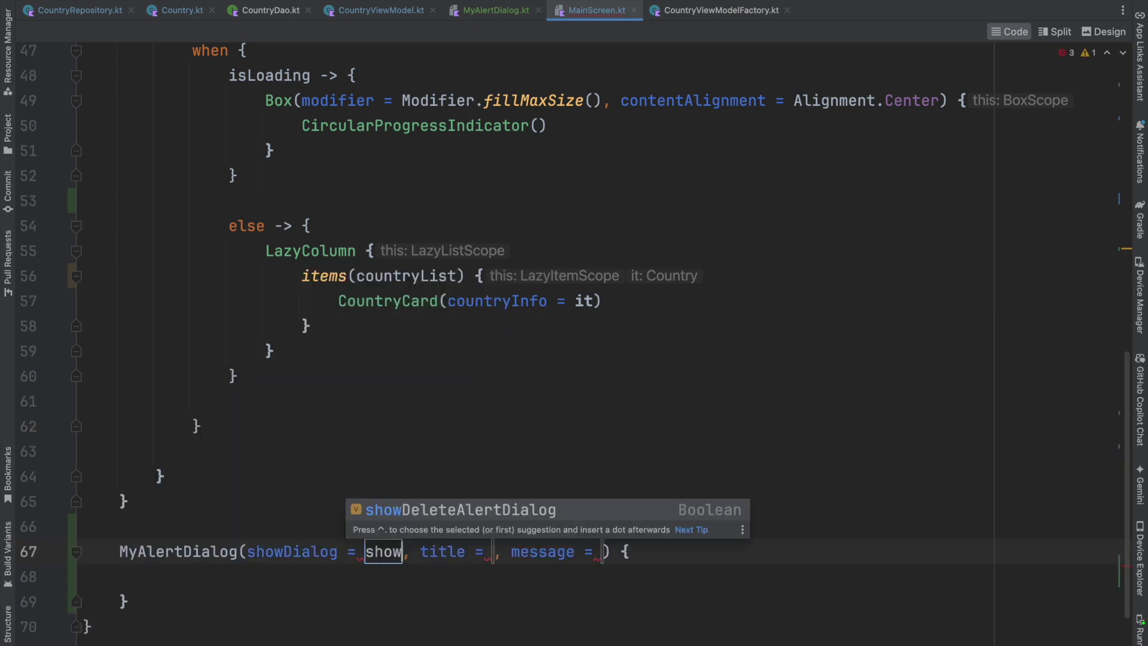
key("Return")
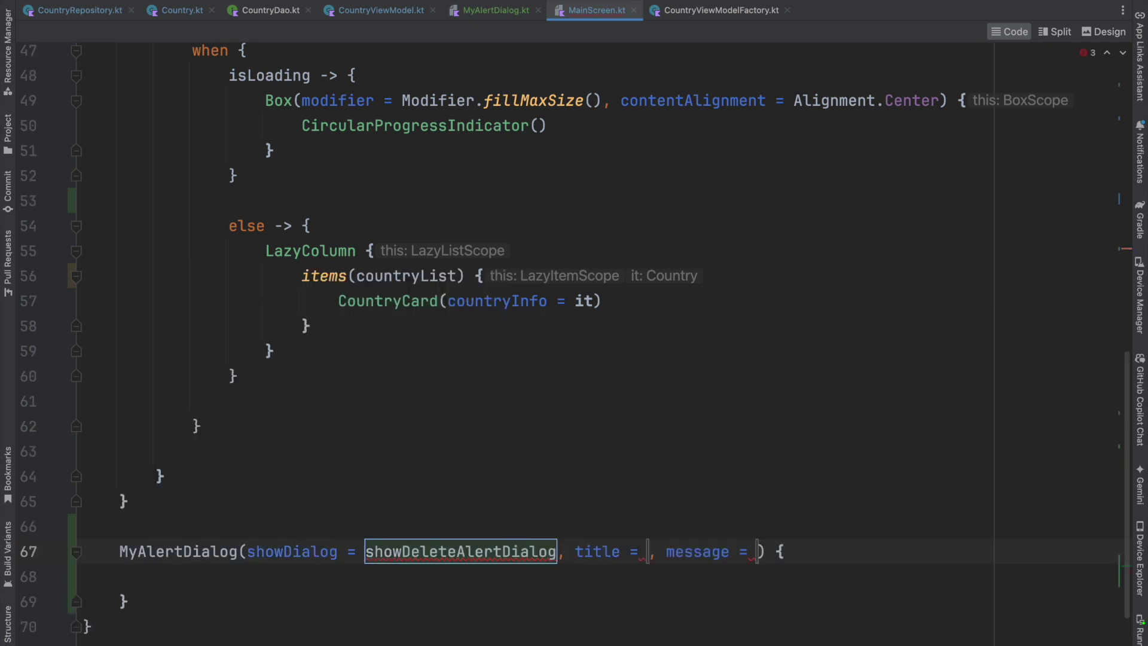
type("\"Delete Confirmation")
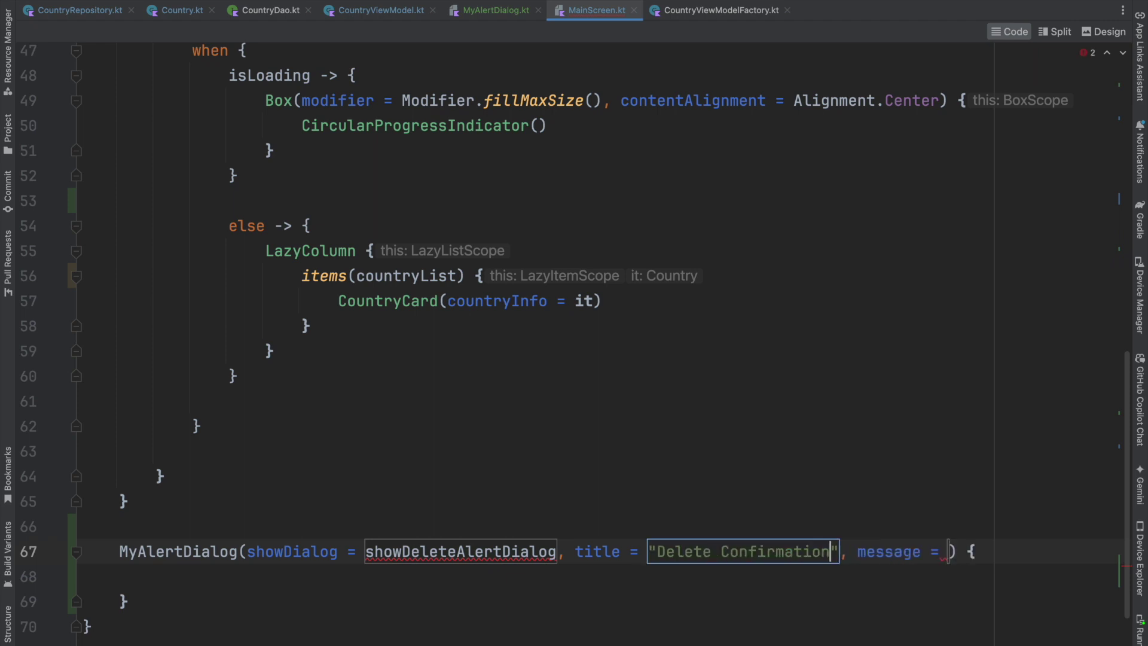
key("Tab")
type("\"Do you")
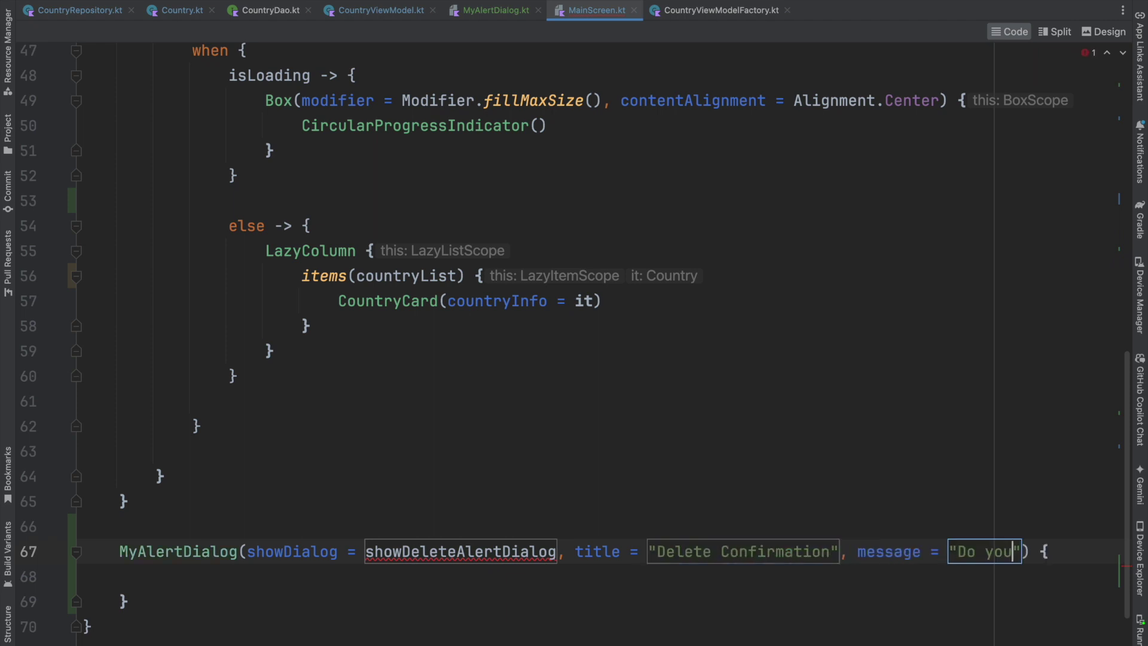
type(" want to delete")
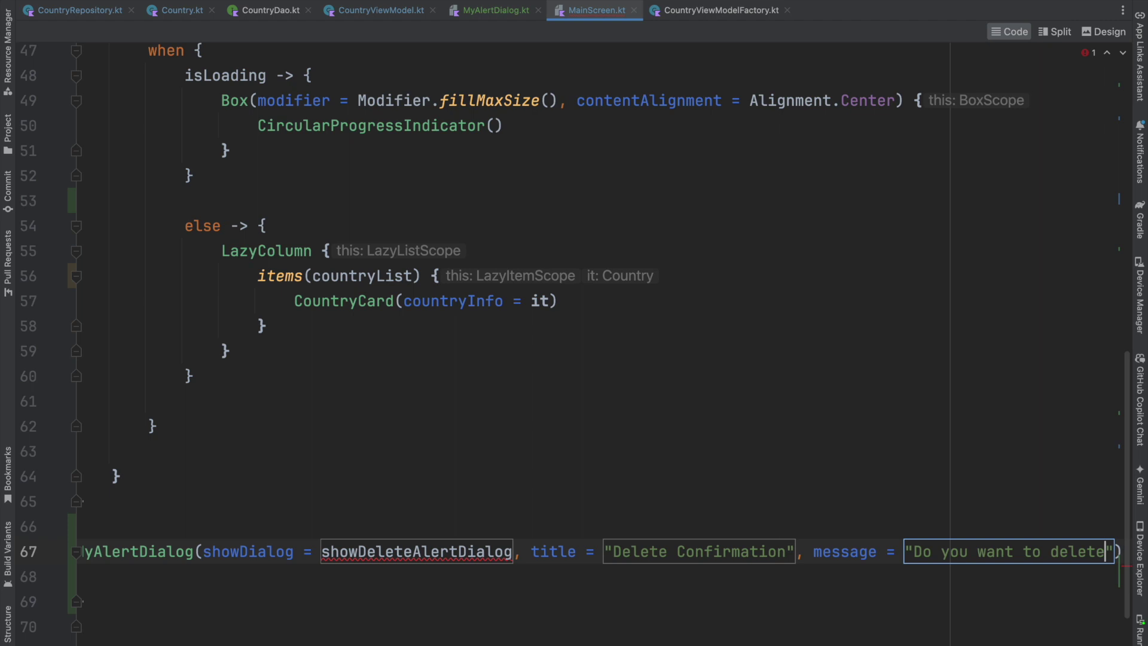
type(" this country?")
key("Tab")
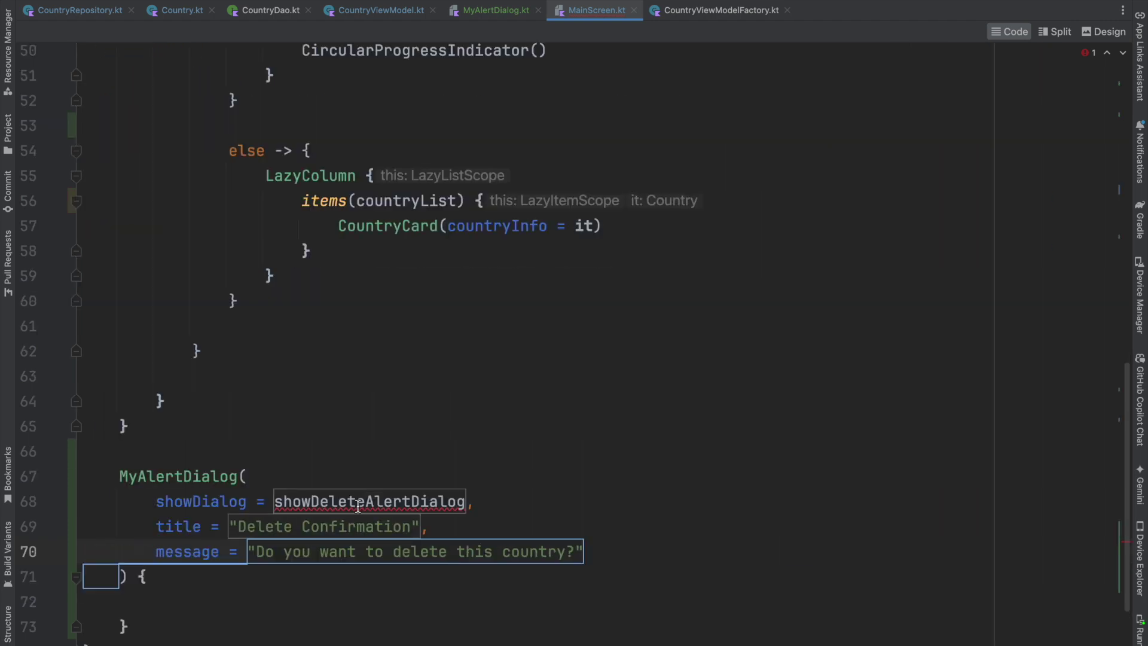
Drop the trailing .value from the showDeleteAlertDialog declaration so it holds the MutableState
left_click(358, 507, "ctrl")
double_click(691, 444)
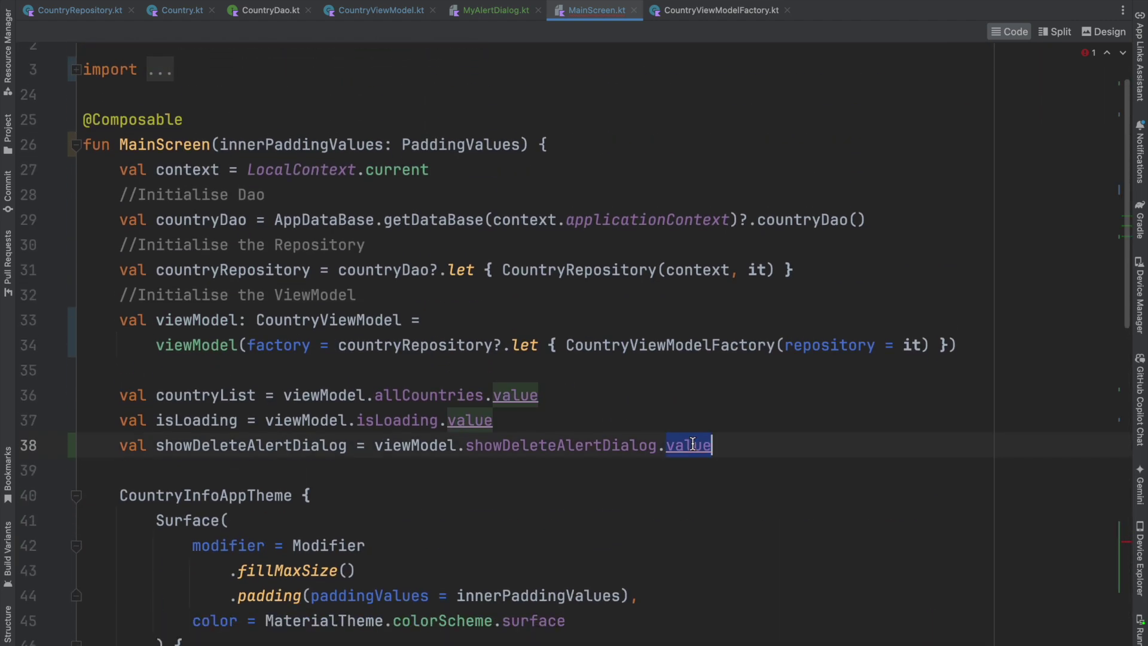
key("BackSpace")
key("BackSpace")
key("ctrl+alt+Left")
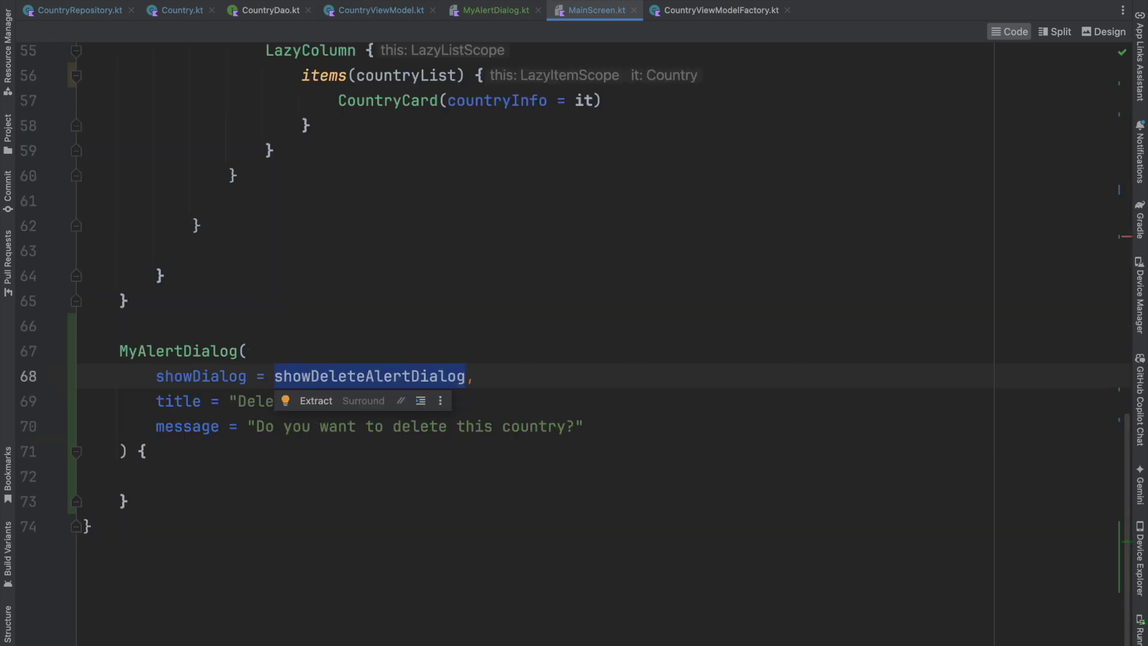
Make the dialog's confirm block launch viewModelScope calling viewModel.deleteCountry(), then jump to deleteCountry
key("Down")
key("Down")
key("Down")
type("vie")
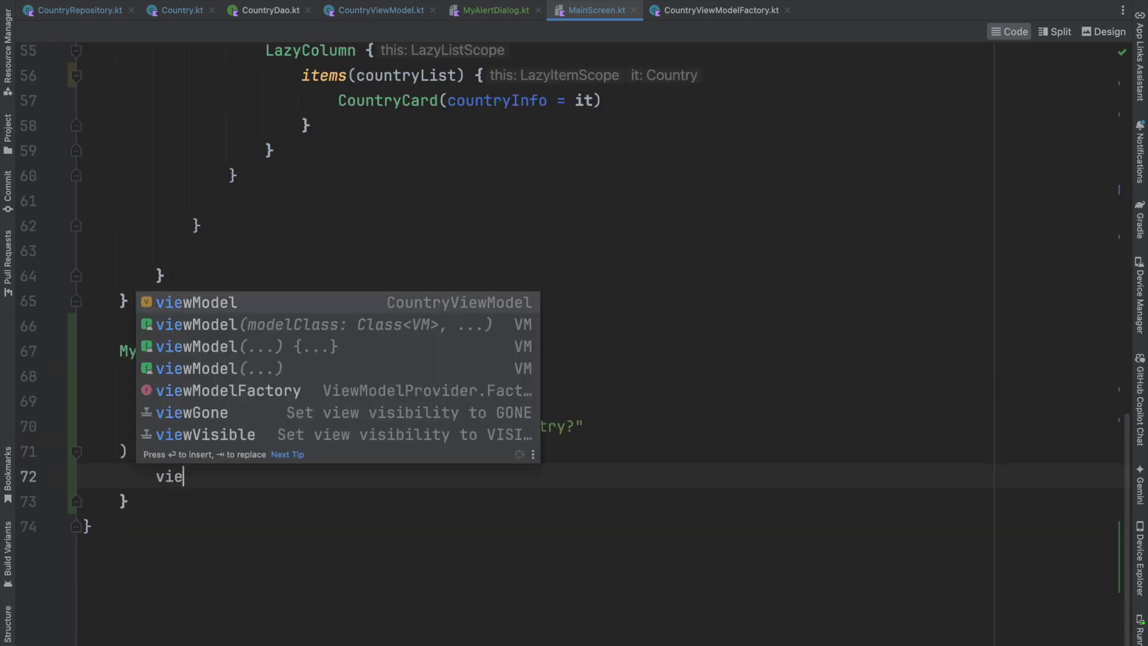
key("Return")
type(".")
key("Return")
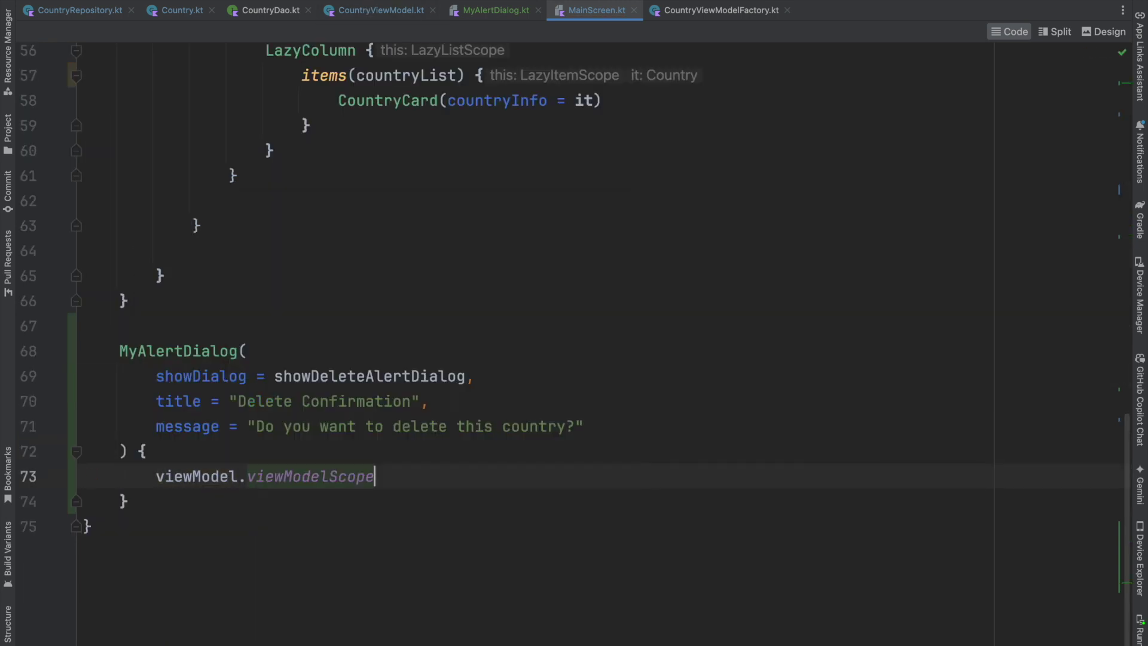
type(".la")
key("Return")
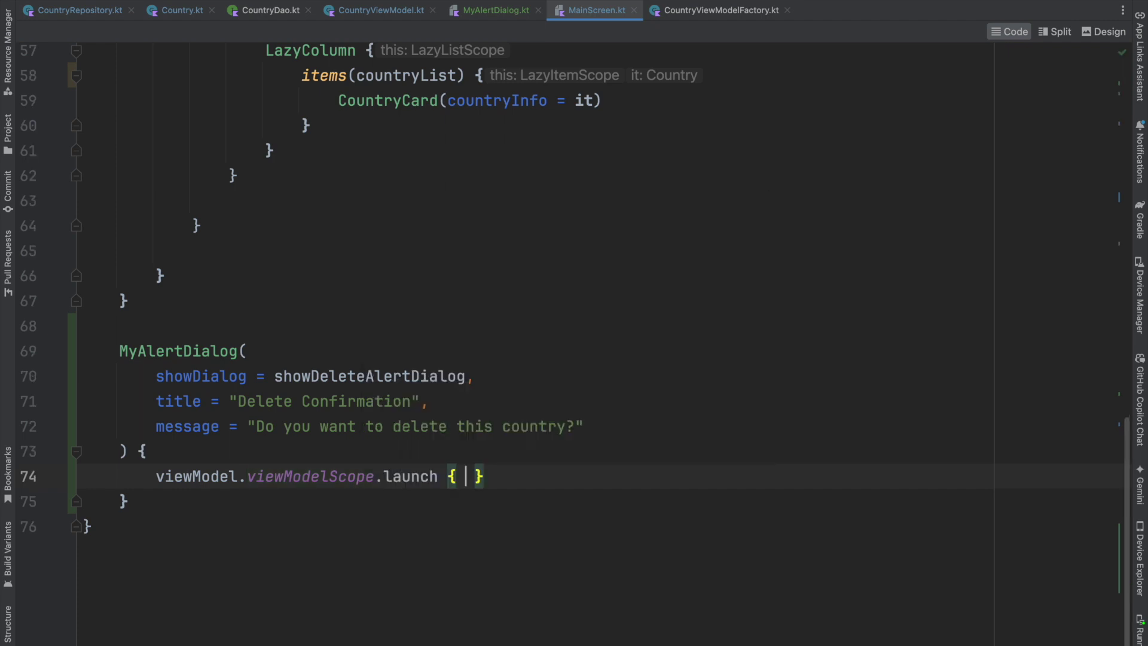
key("Return")
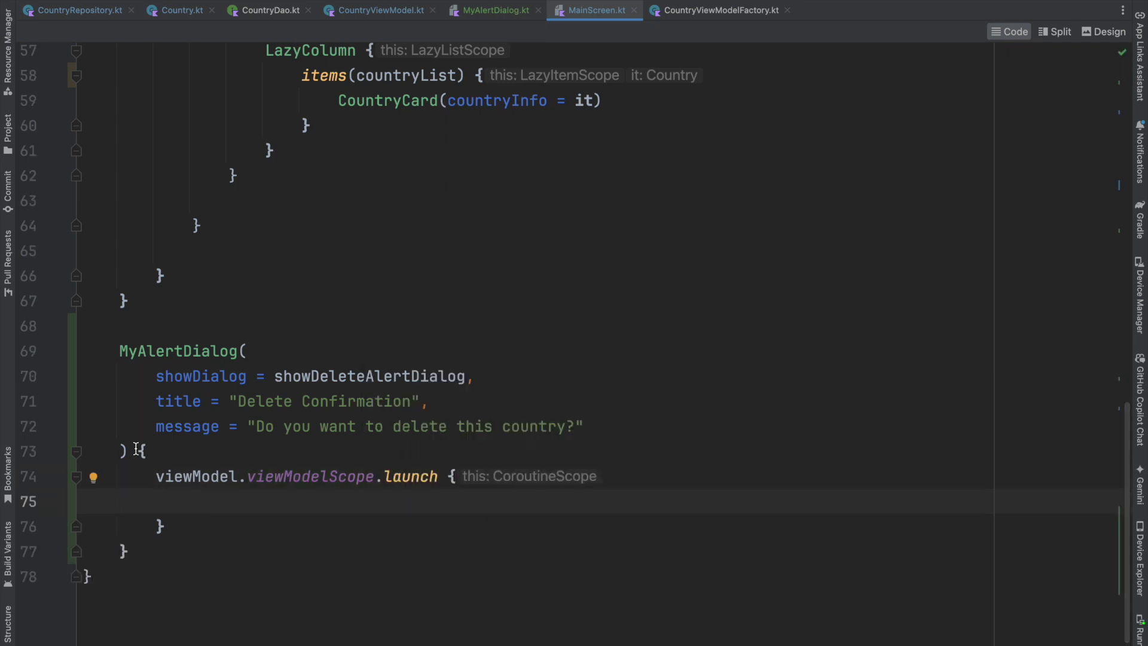
type("view")
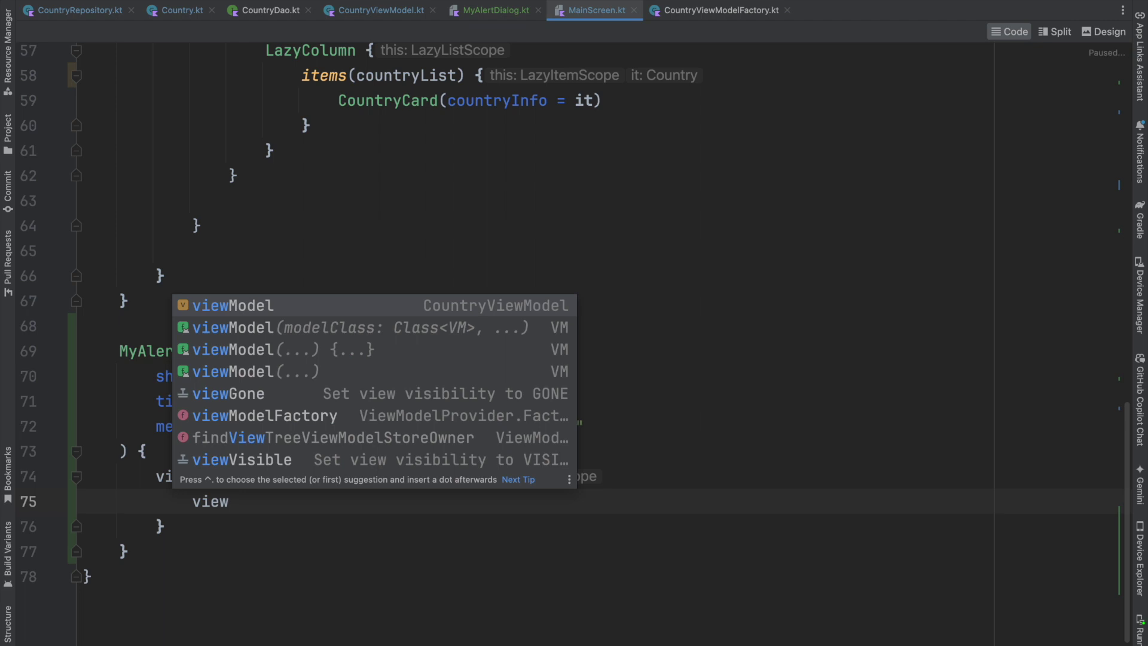
key("Return")
type(".dele")
key("Return")
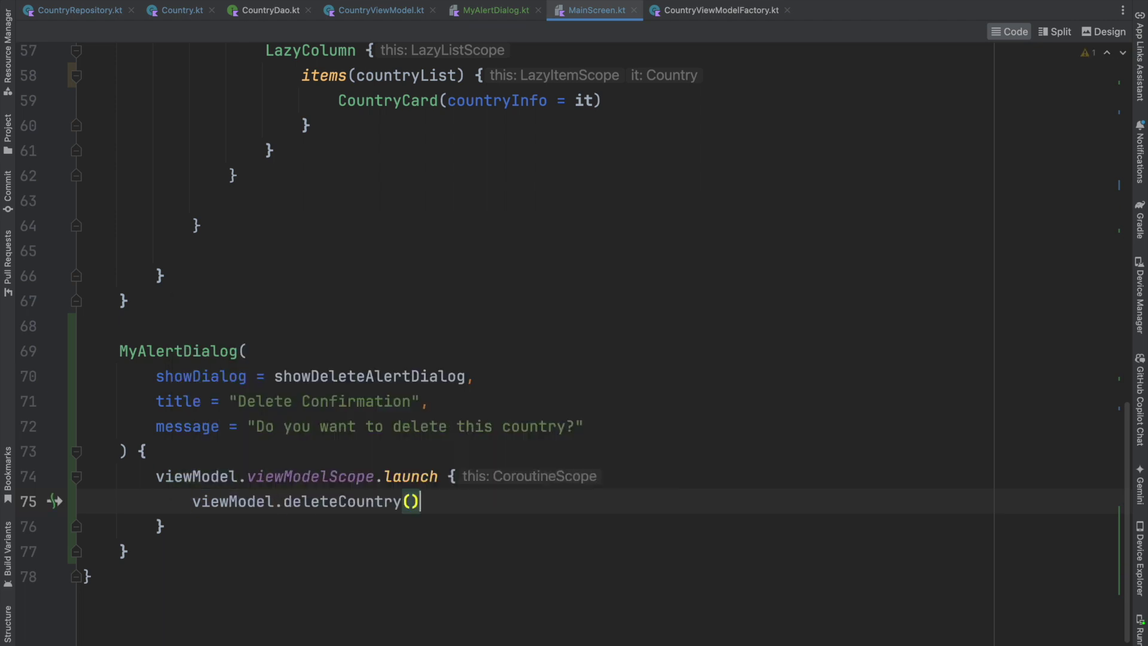
left_click(336, 503, "ctrl")
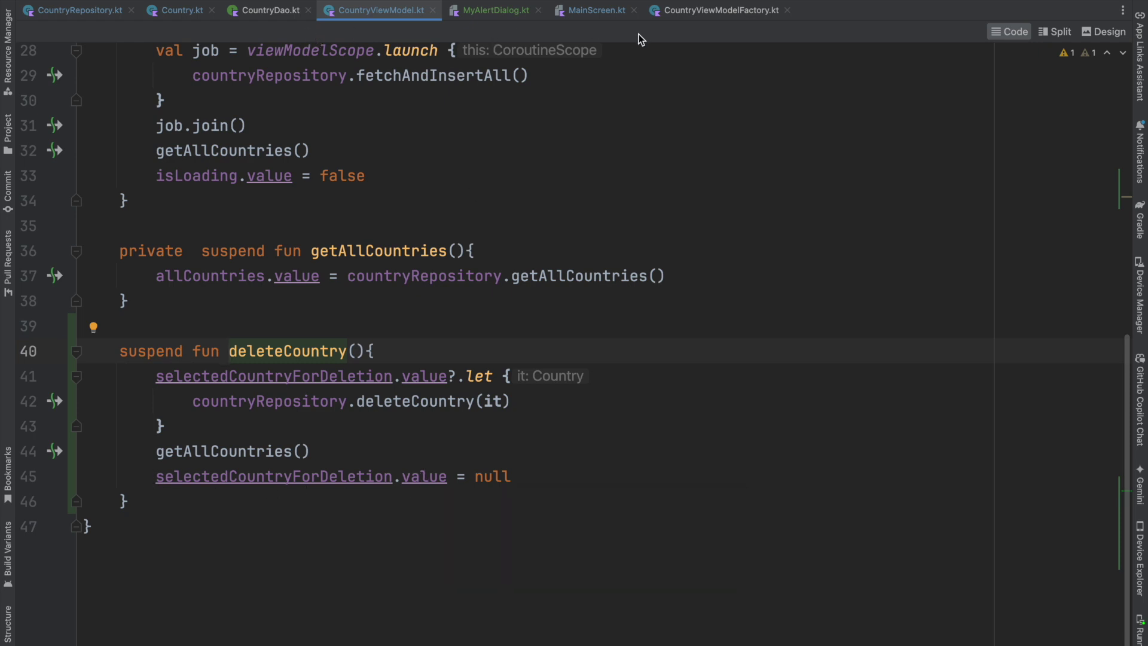
In MainScreen add a temporary showDeleteAlertDialog.value = true line and run the app
left_click(596, 10)
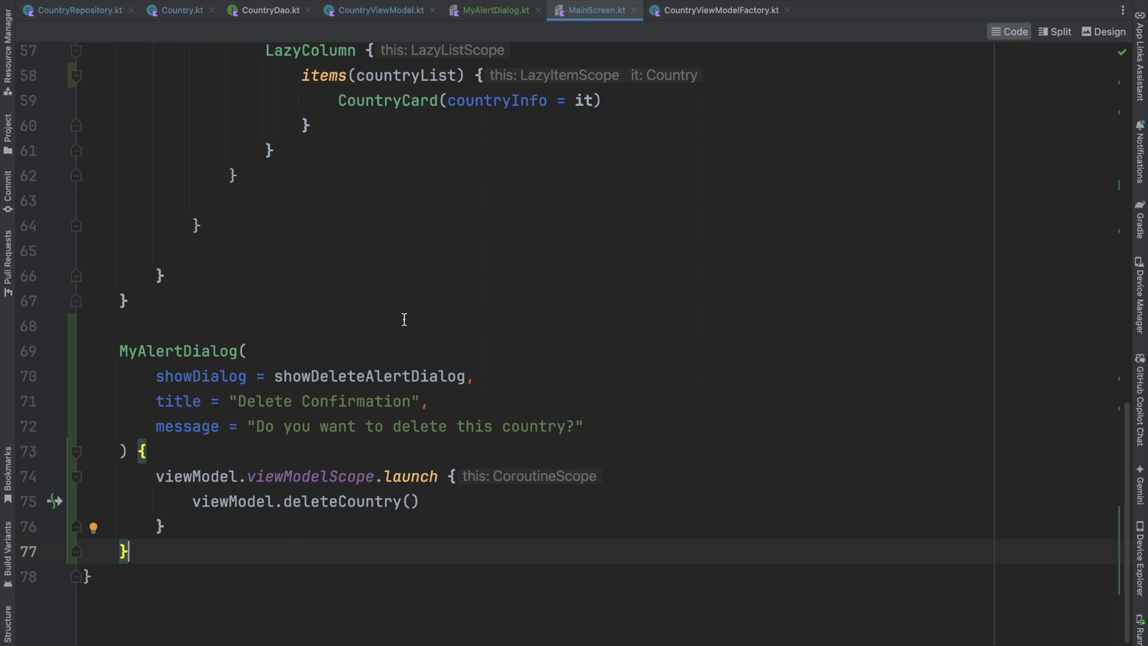
scroll(404, 319, "up", 15)
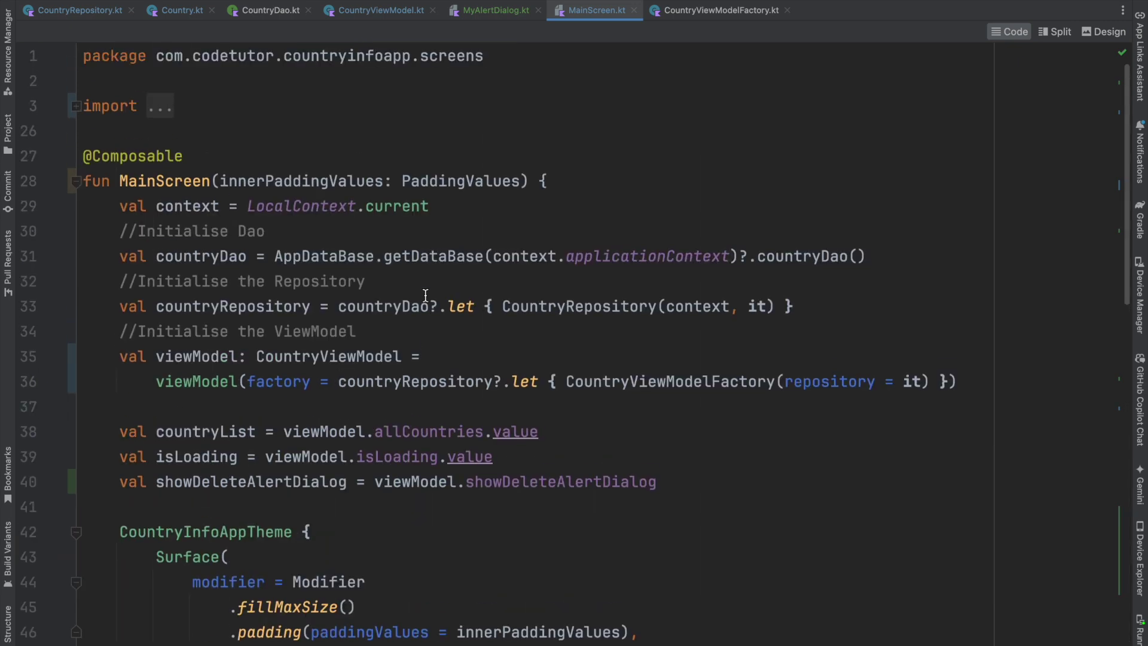
scroll(425, 296, "down", 3)
left_click(659, 351)
key("Return")
key("Return")
type("show")
key("Return")
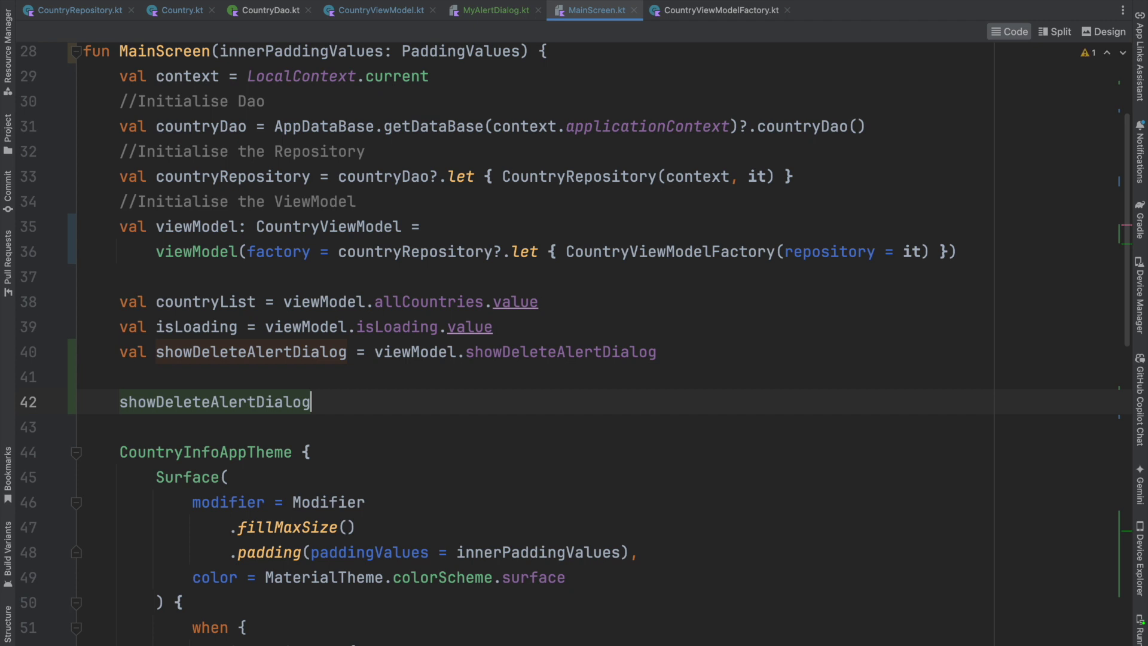
type(".v")
key("Return")
type("= ")
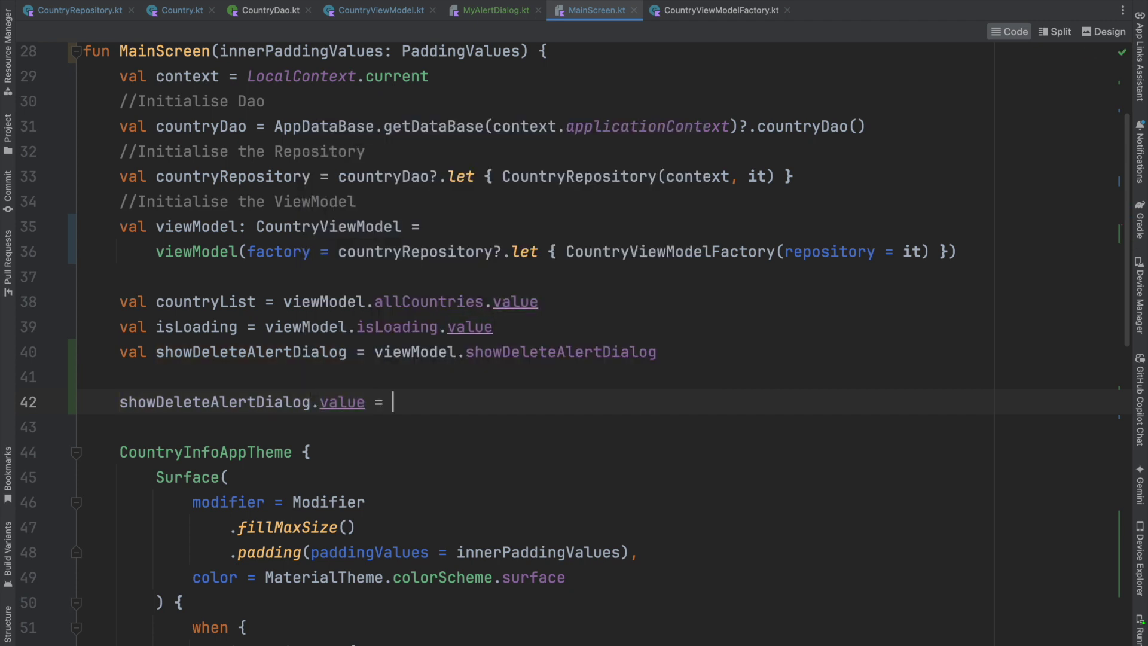
type("true")
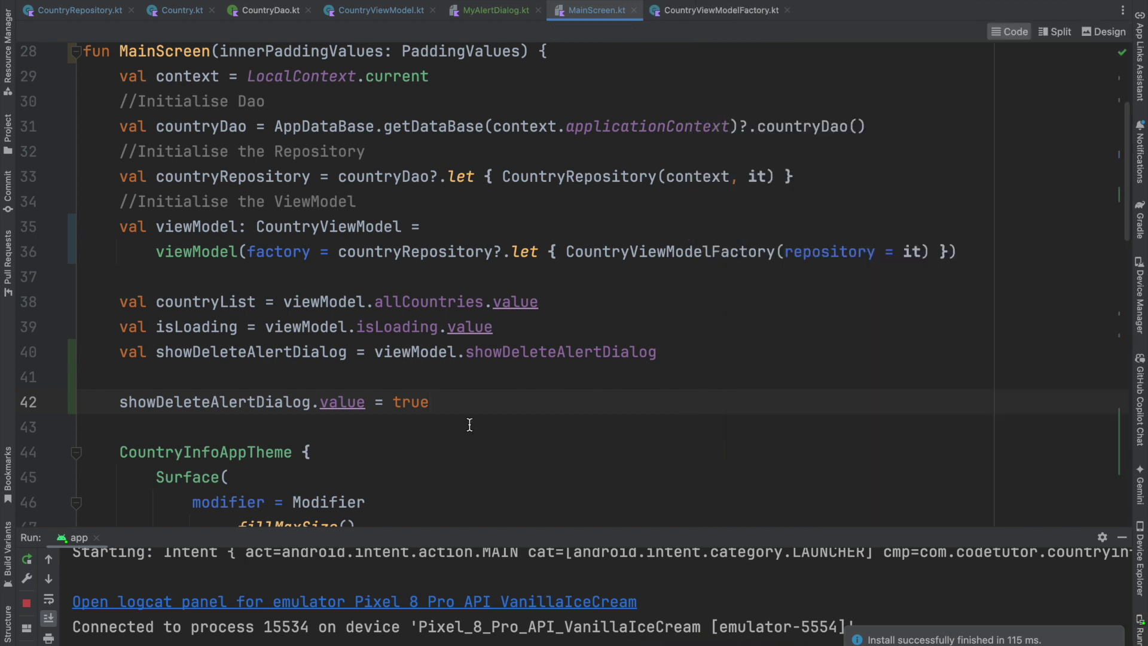
Delete the temporary test line, close the Run panel and select the CountryCard call
key("shift+Home")
key("BackSpace")
key("BackSpace")
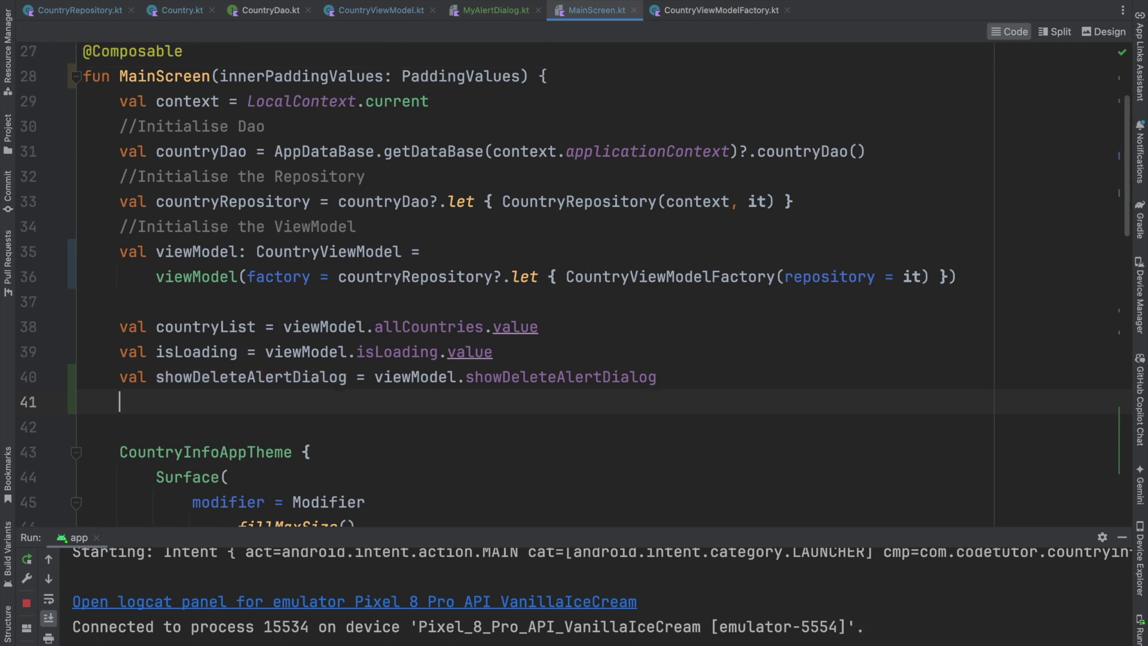
key("BackSpace")
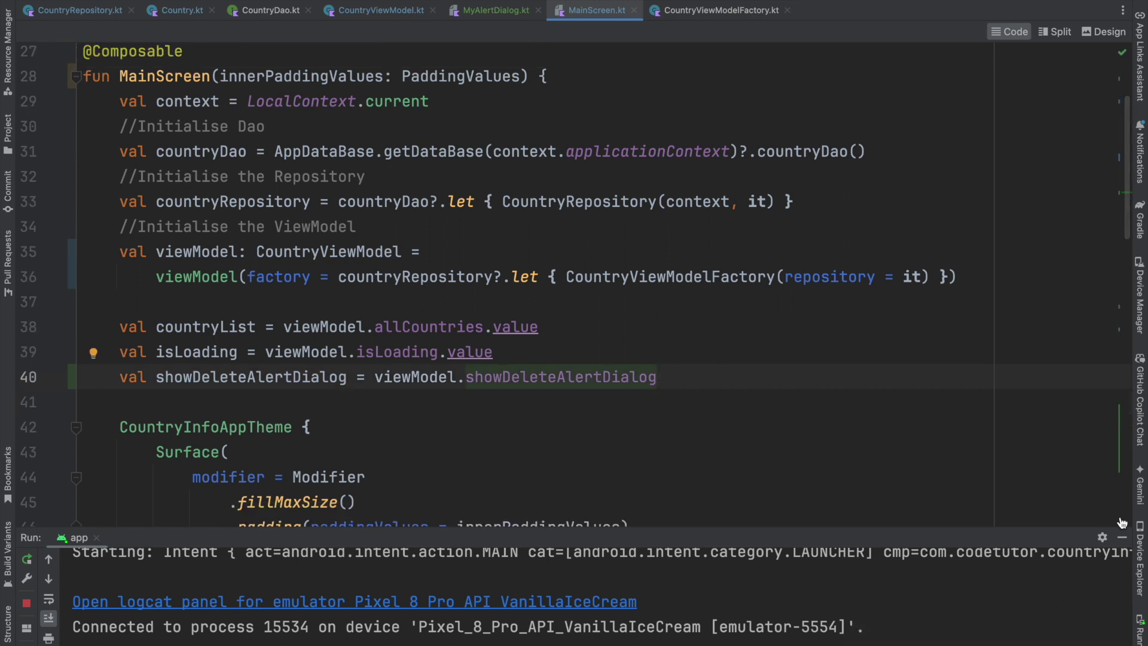
left_click(1122, 537)
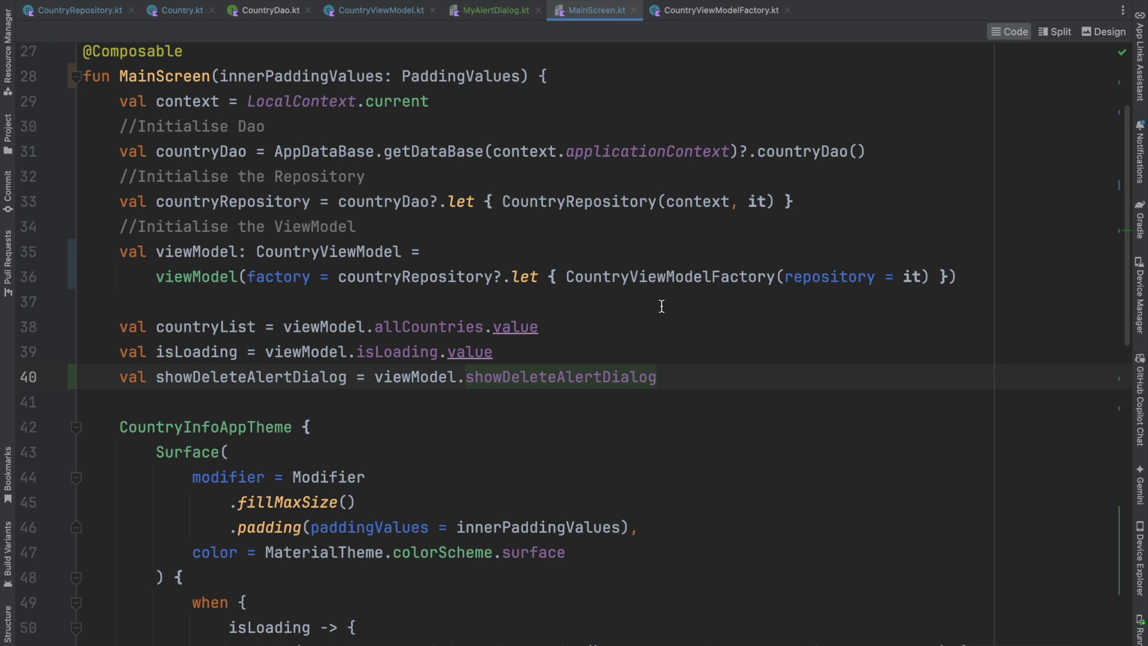
scroll(661, 236, "down", 2)
scroll(574, 233, "down", 5)
scroll(489, 226, "down", 3)
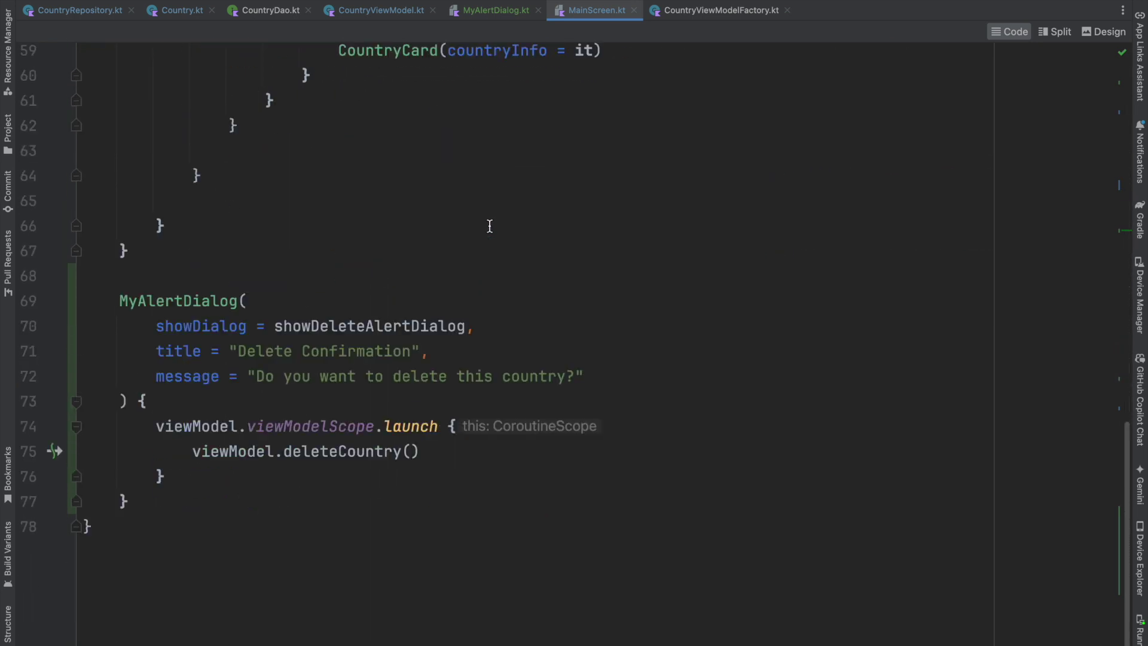
scroll(489, 226, "up", 3)
double_click(387, 262)
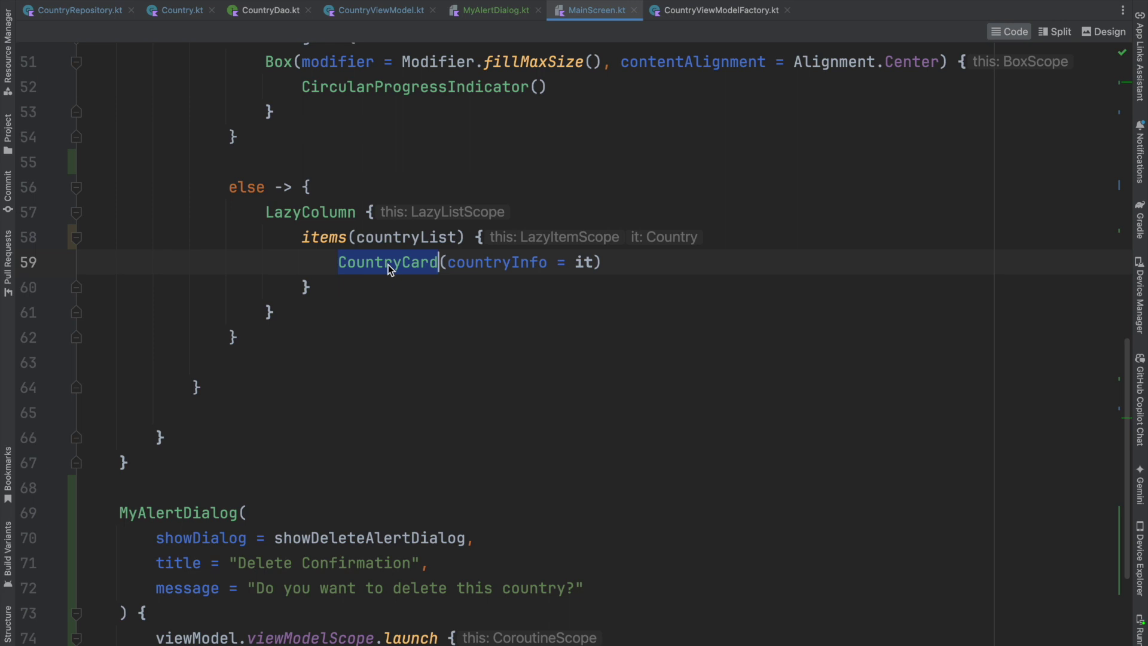
Add showDeleteAlertDialog: MutableState<Boolean> and viewModel: CountryViewModel parameters to CountryCard
left_click(388, 265, "ctrl")
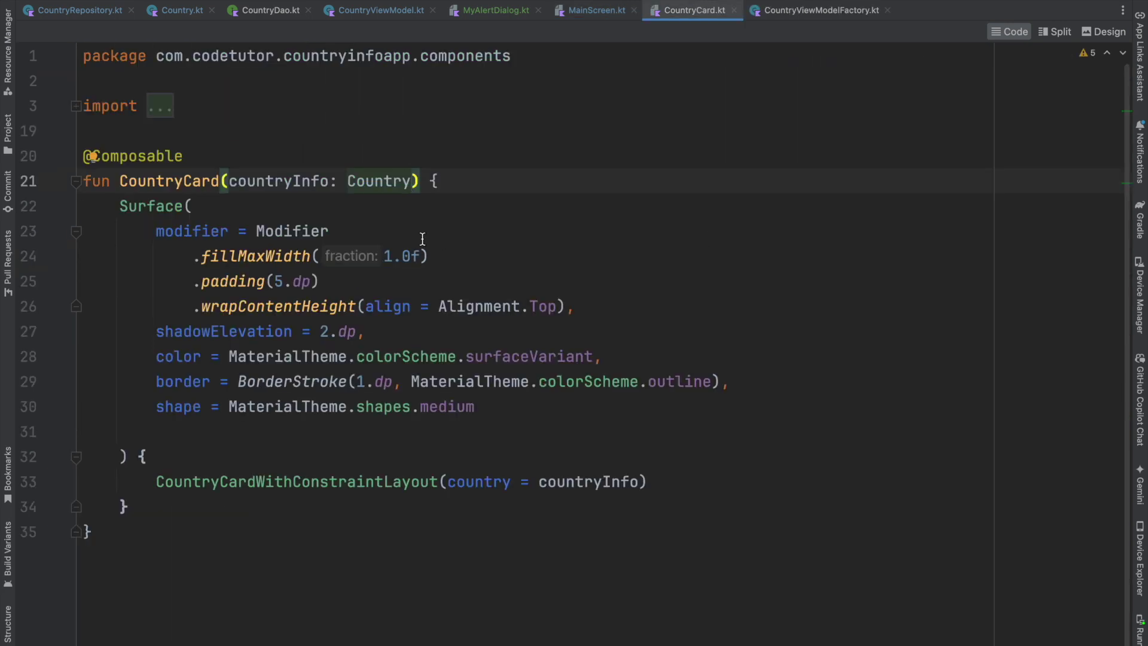
left_click(394, 182)
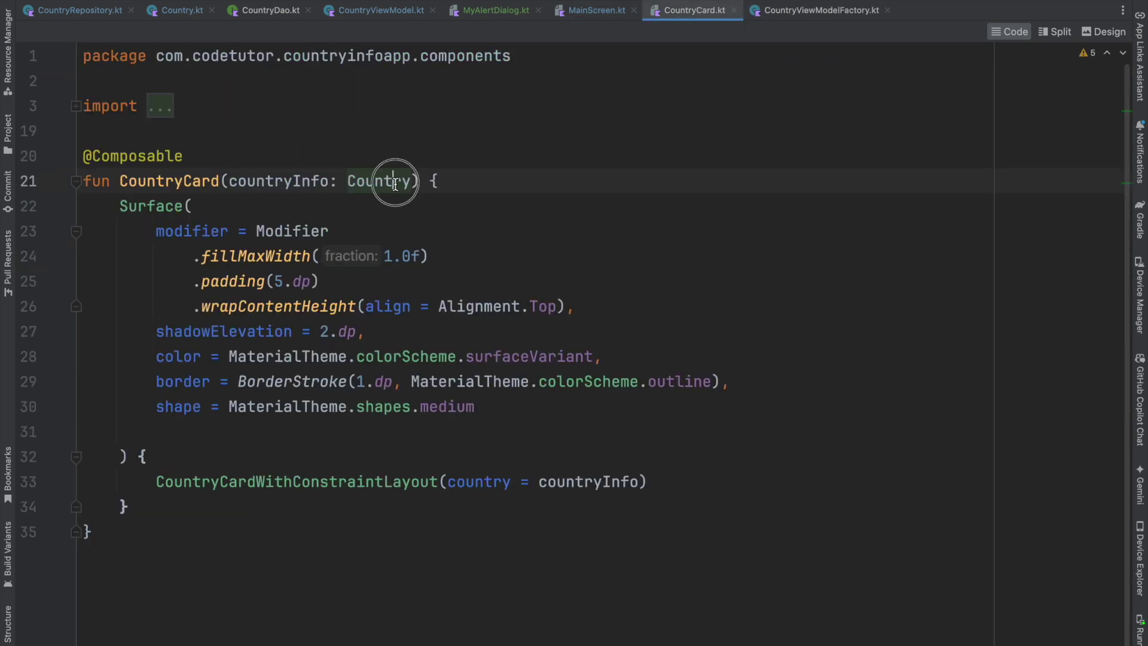
double_click(394, 183)
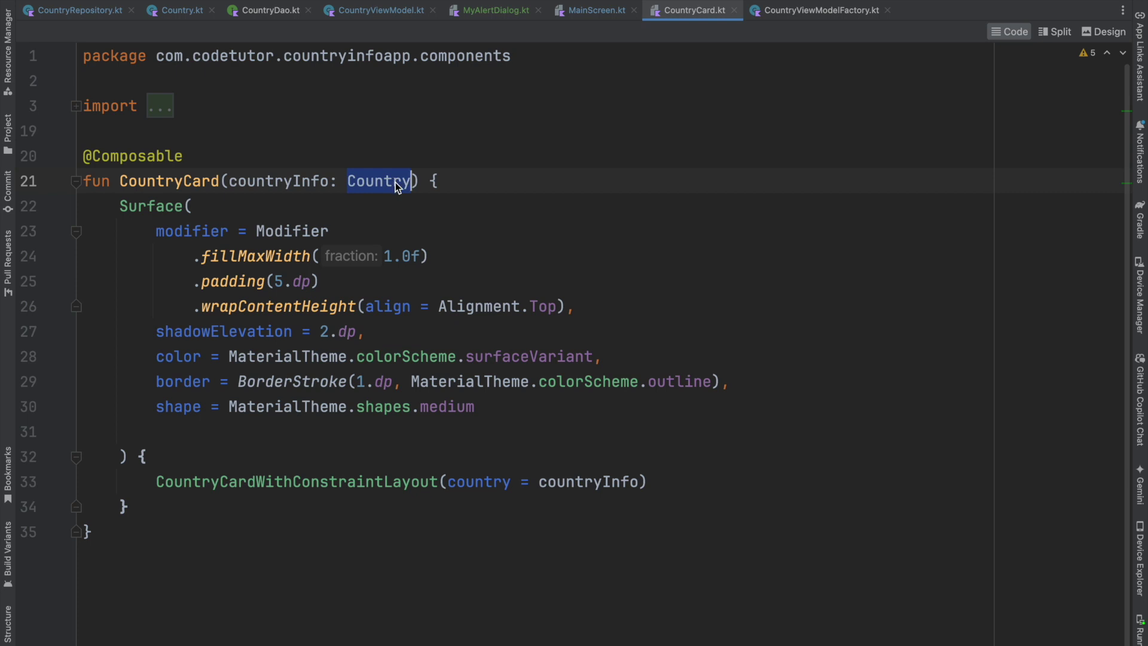
key("Escape")
type(", ")
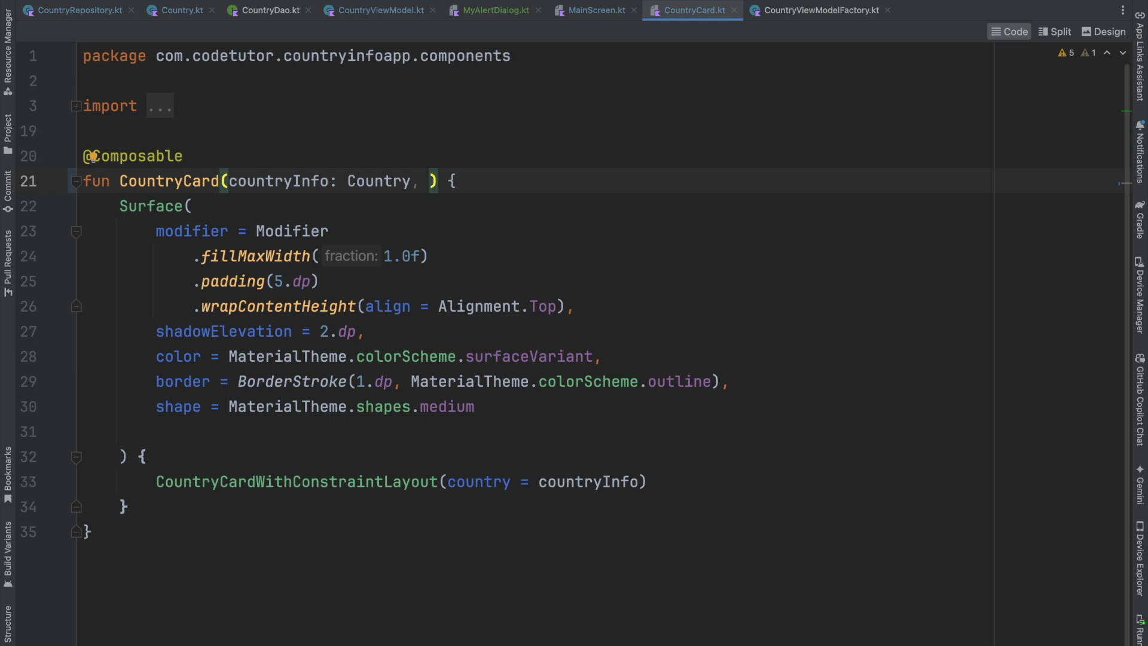
type("showDeleteAlertDi")
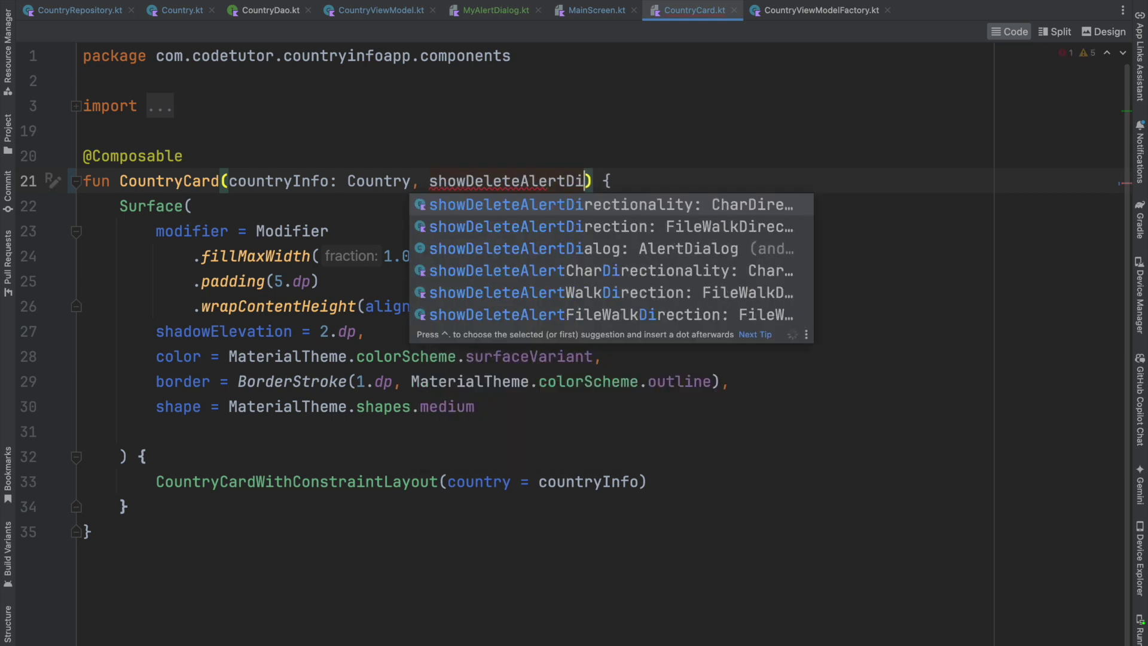
type("alog: MutableState<Boolean>")
left_click(428, 180)
key("Return")
left_click(629, 206)
type(",")
key("Return")
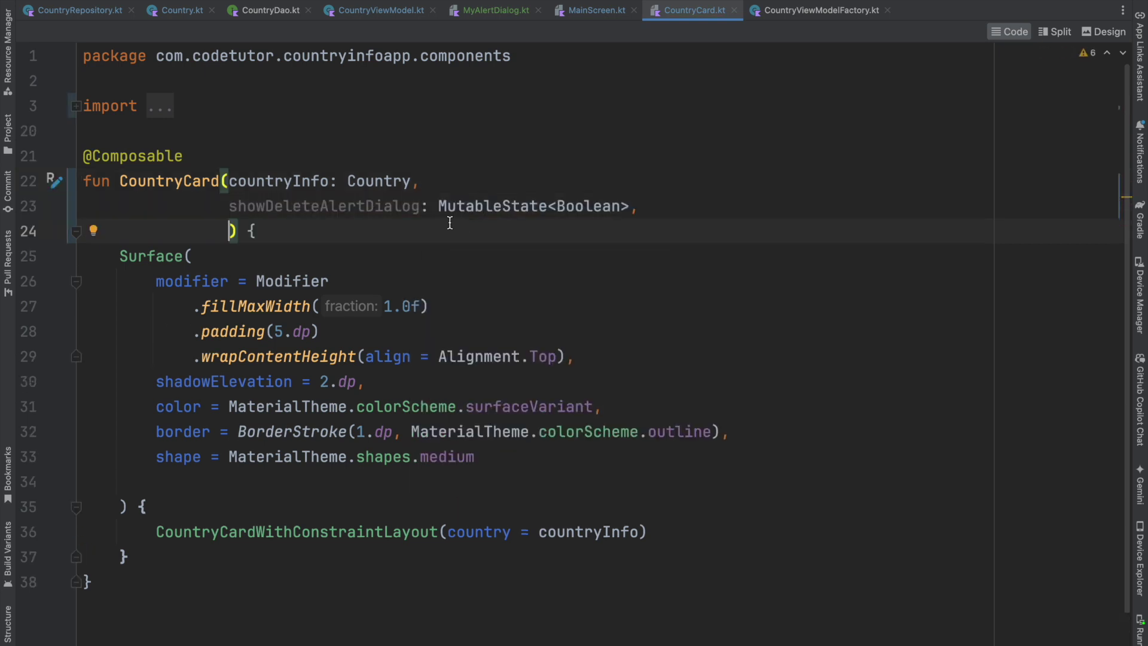
type("view")
key("Return")
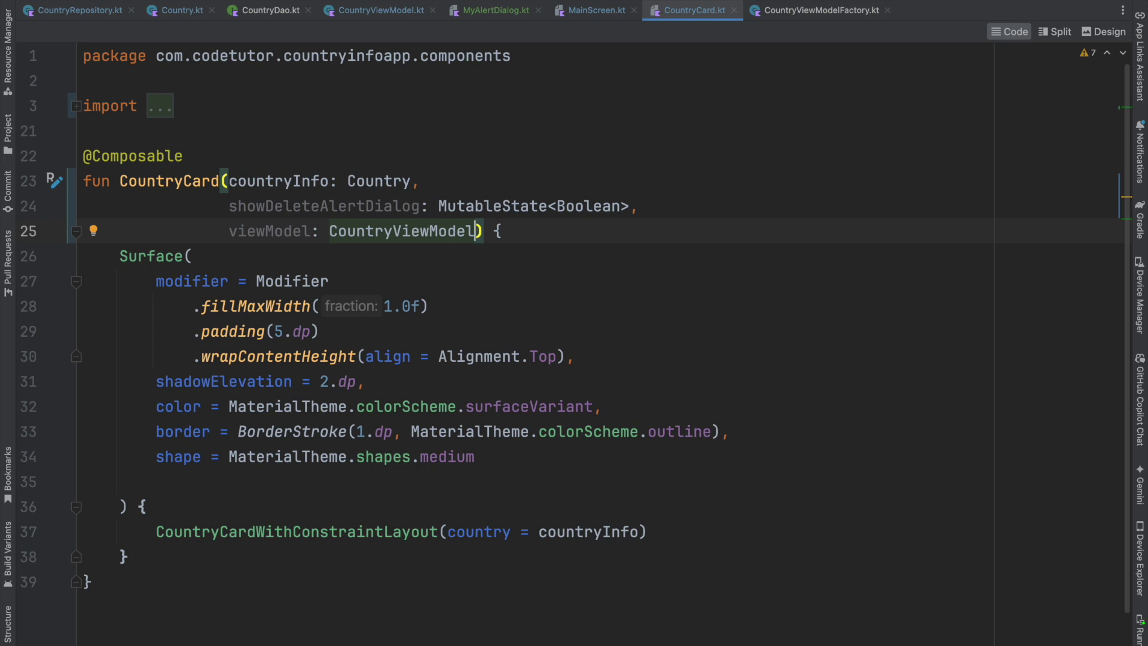
Pass showDeleteAlertDialog = showDeleteAlertDialog and viewModel = viewModel to MainScreen's CountryCard call
left_click(574, 15)
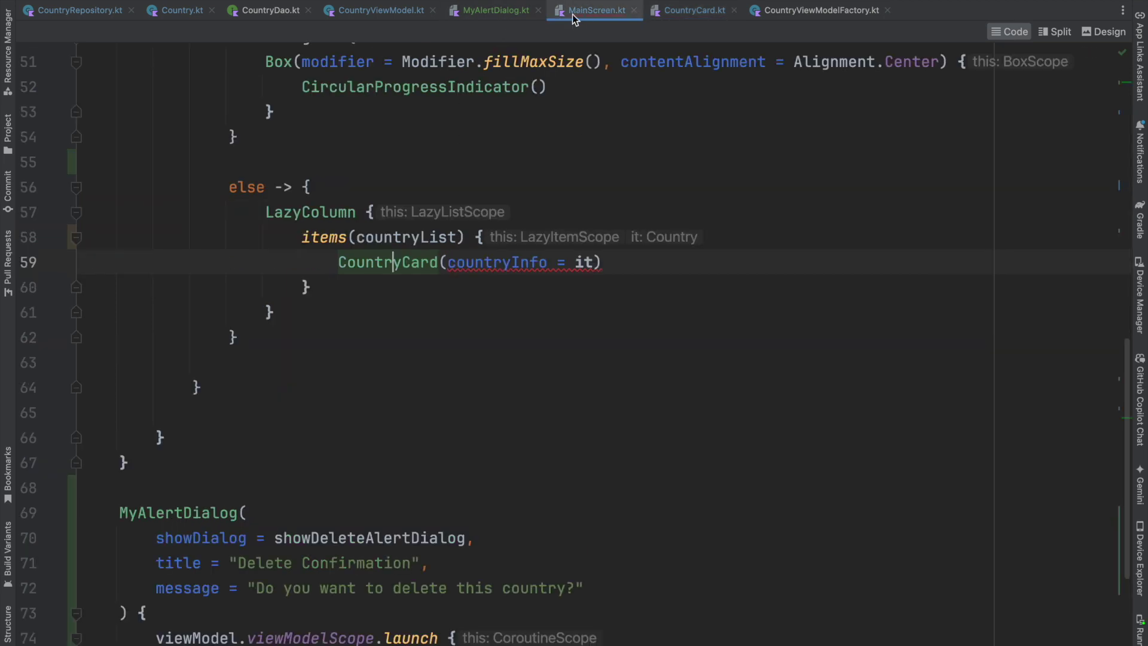
type(", showDeleteAlertDialog")
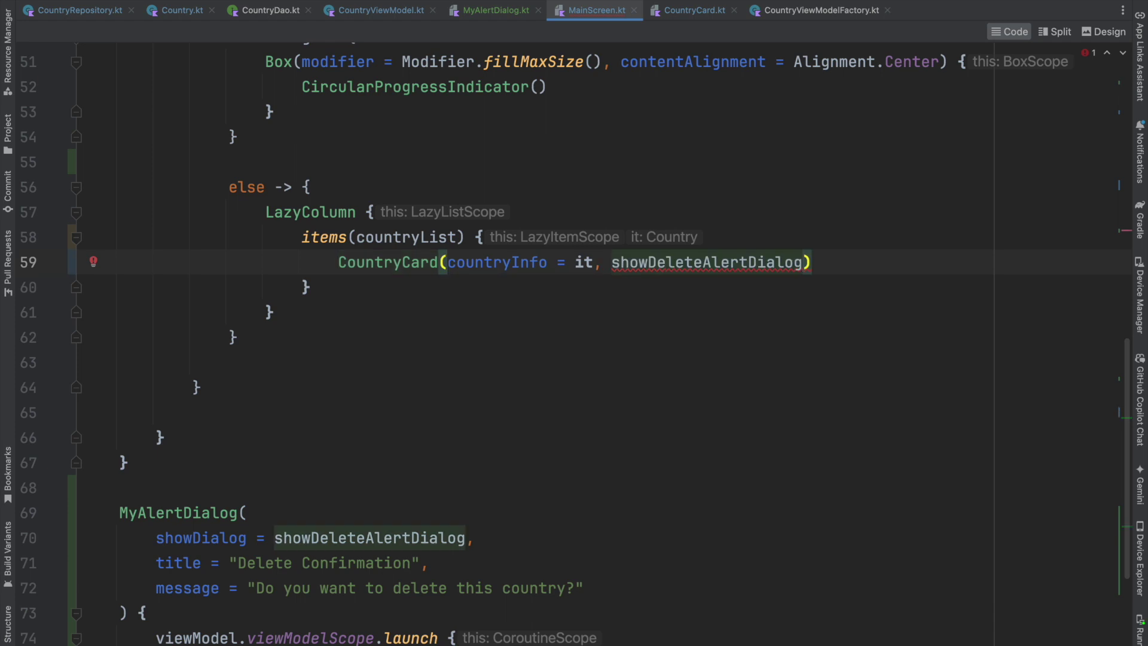
key("Return")
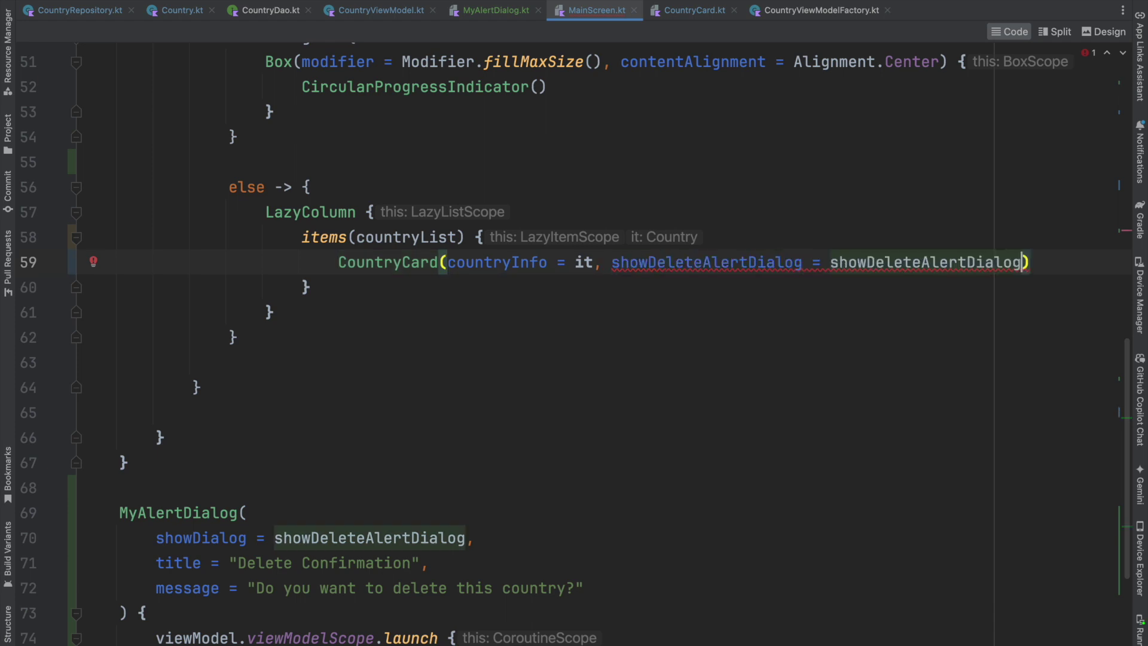
type(", viewModel")
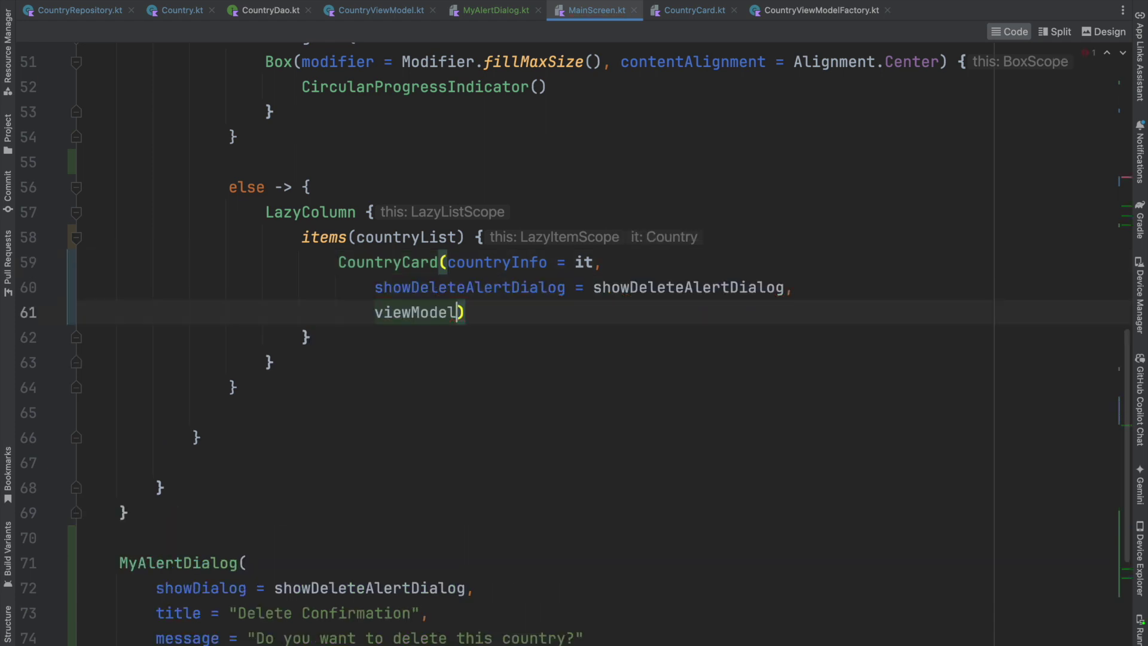
type(" =")
key("Return")
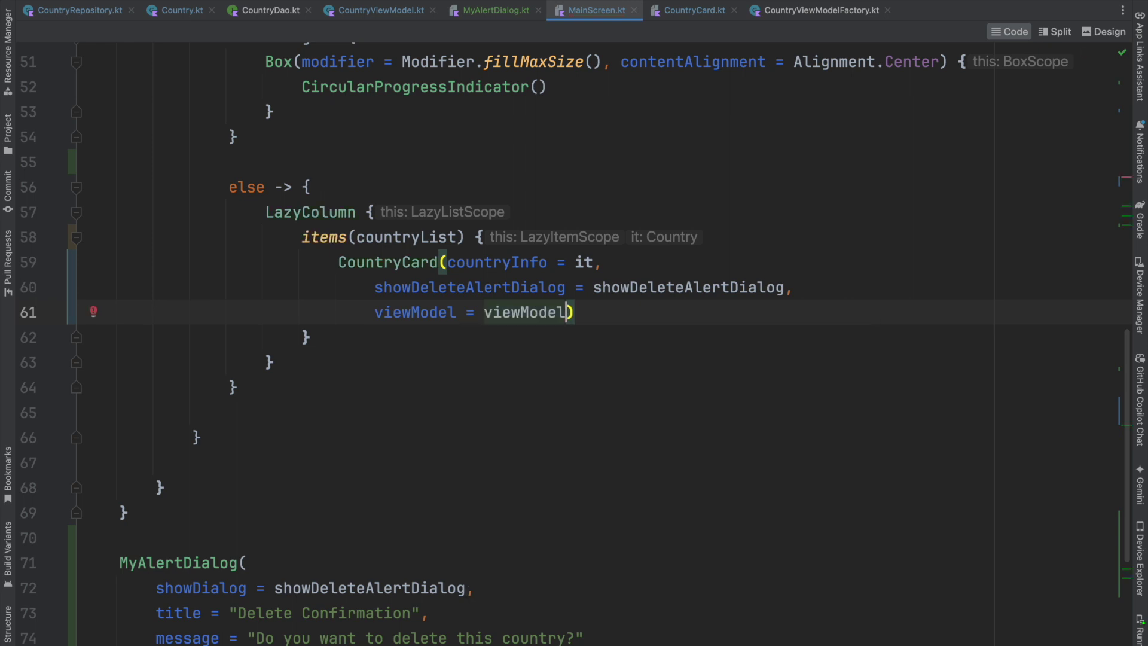
left_click(364, 263)
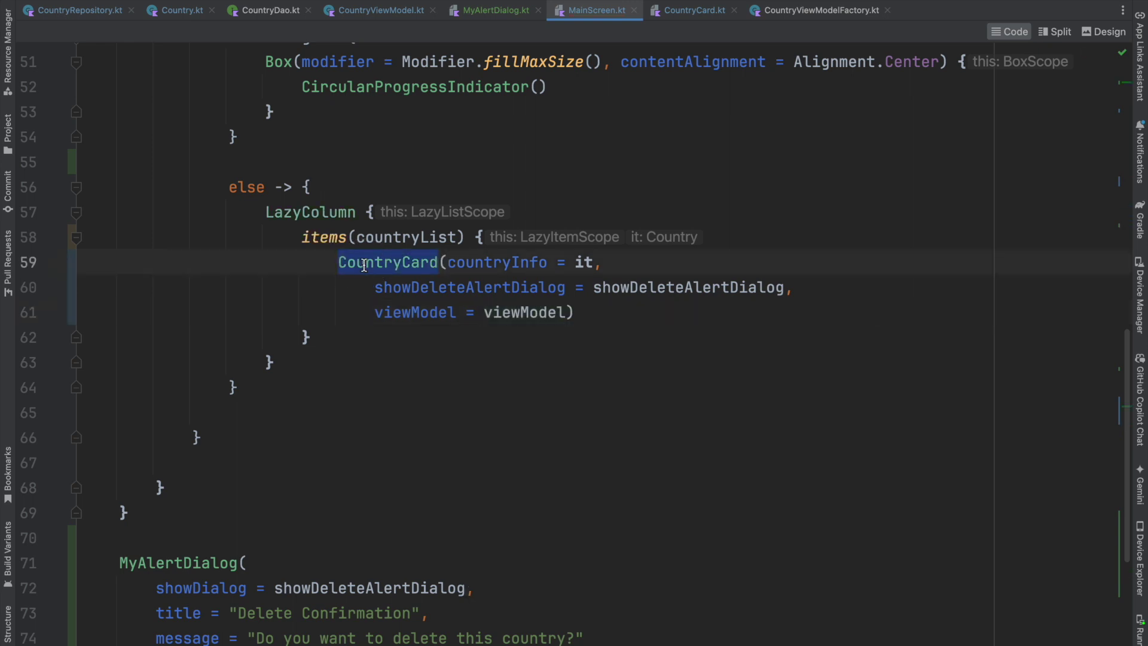
key("ctrl")
Copy CountryCard's two new parameters into CountryCardWithConstraintLayout's signature
left_click(391, 272, "ctrl")
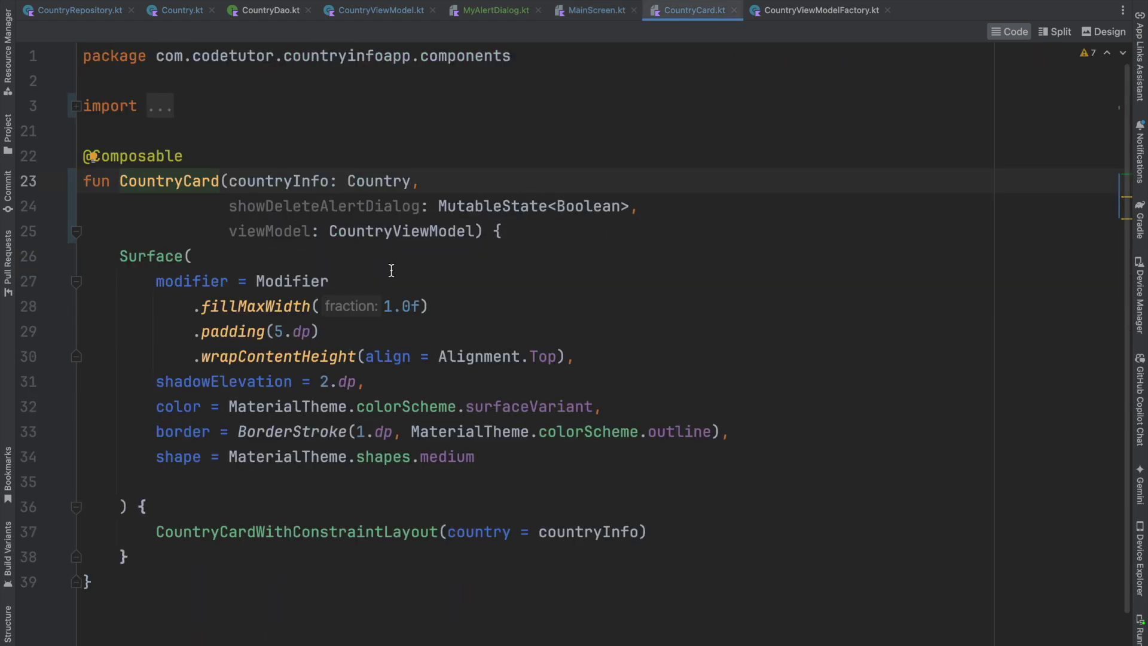
left_click_drag(230, 206, 475, 231)
key("ctrl+c")
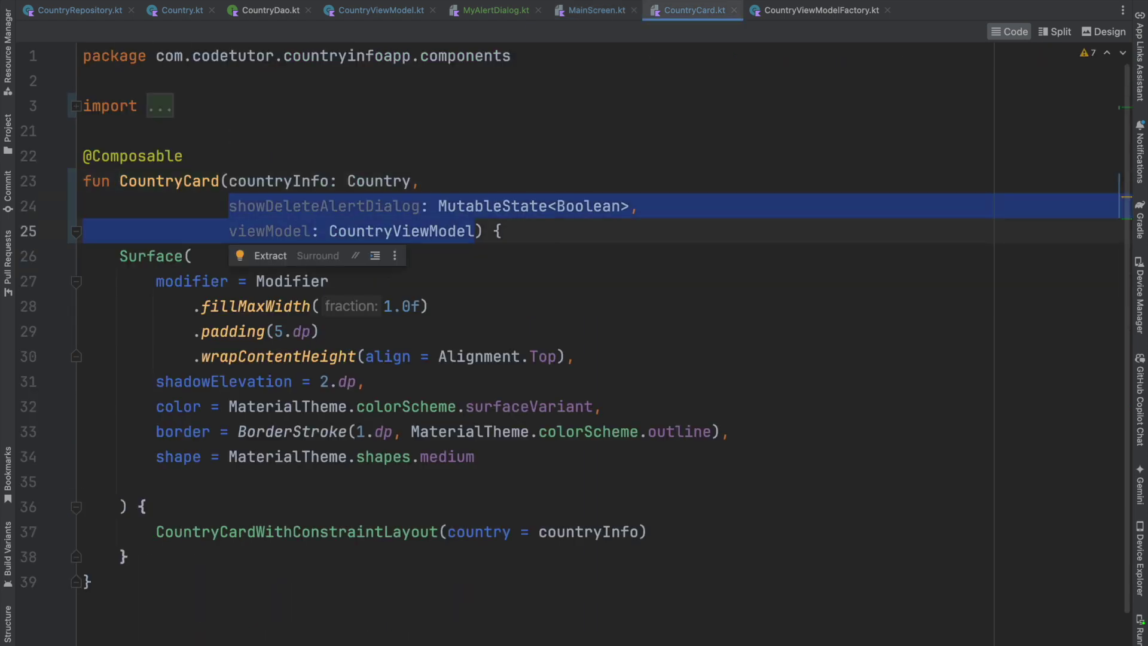
left_click(363, 537, "ctrl")
type(",")
key("ctrl+v")
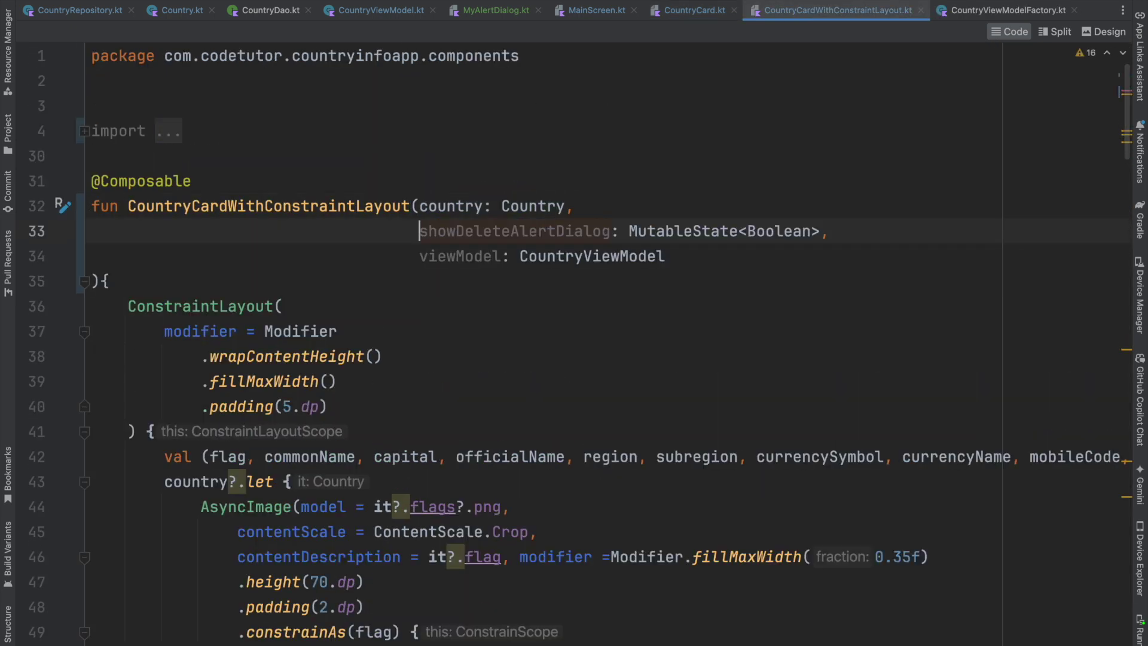
Forward showDeleteAlertDialog and viewModel in CountryCard's call and open CountryCardWithConstraintLayout.kt
left_click(693, 12)
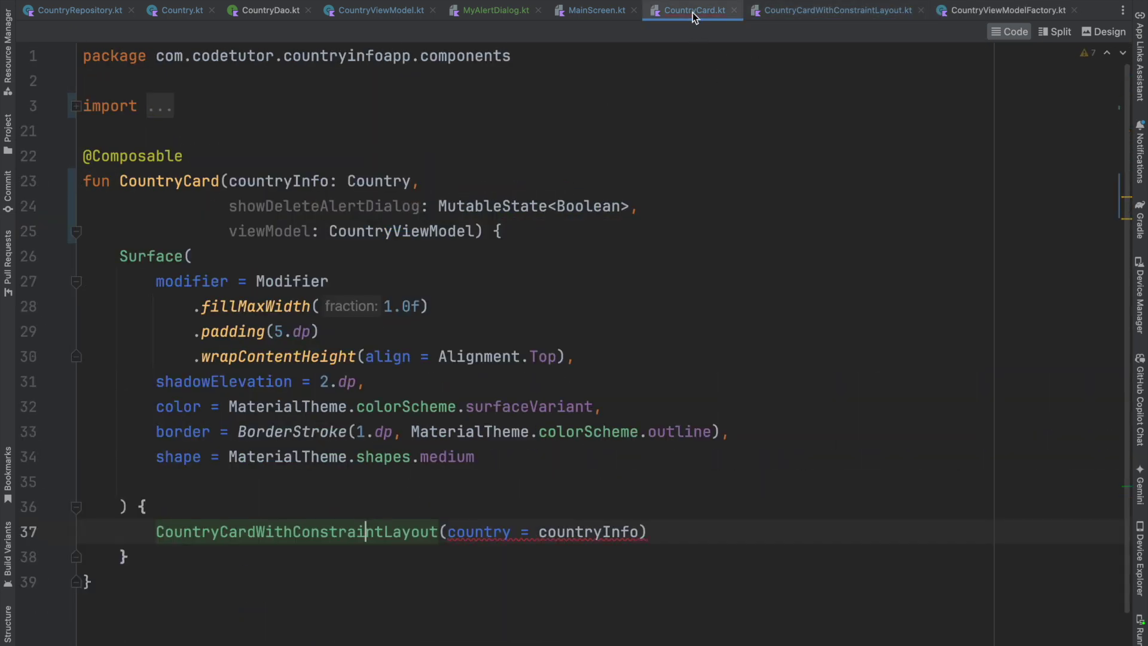
left_click(642, 532)
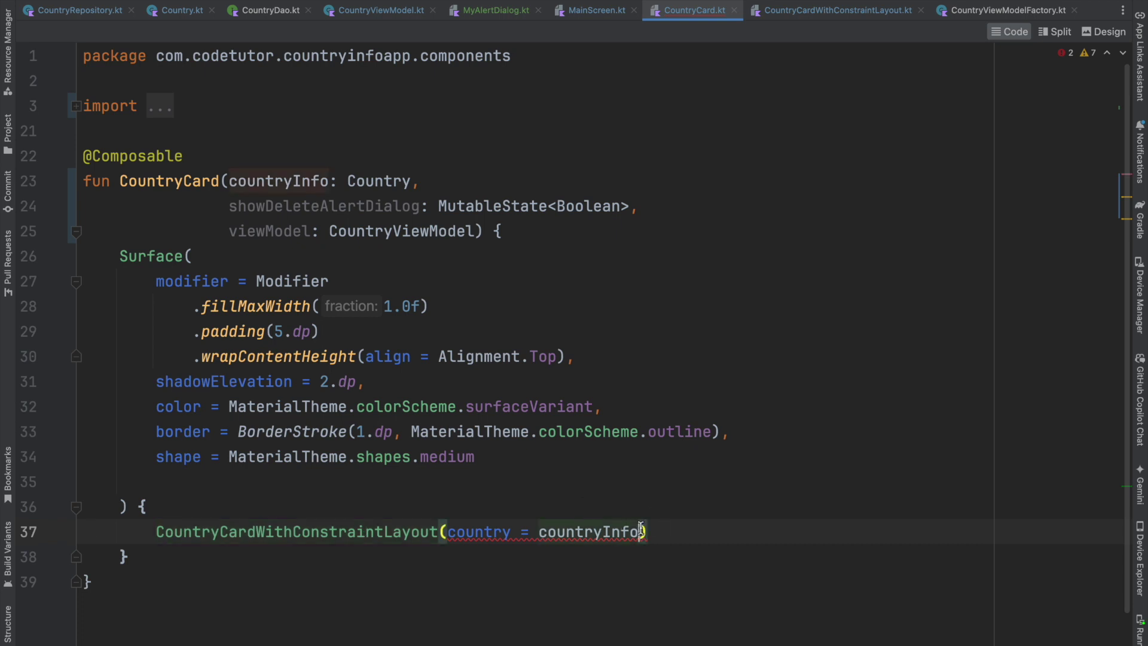
type(", showDeleteAlertDialog")
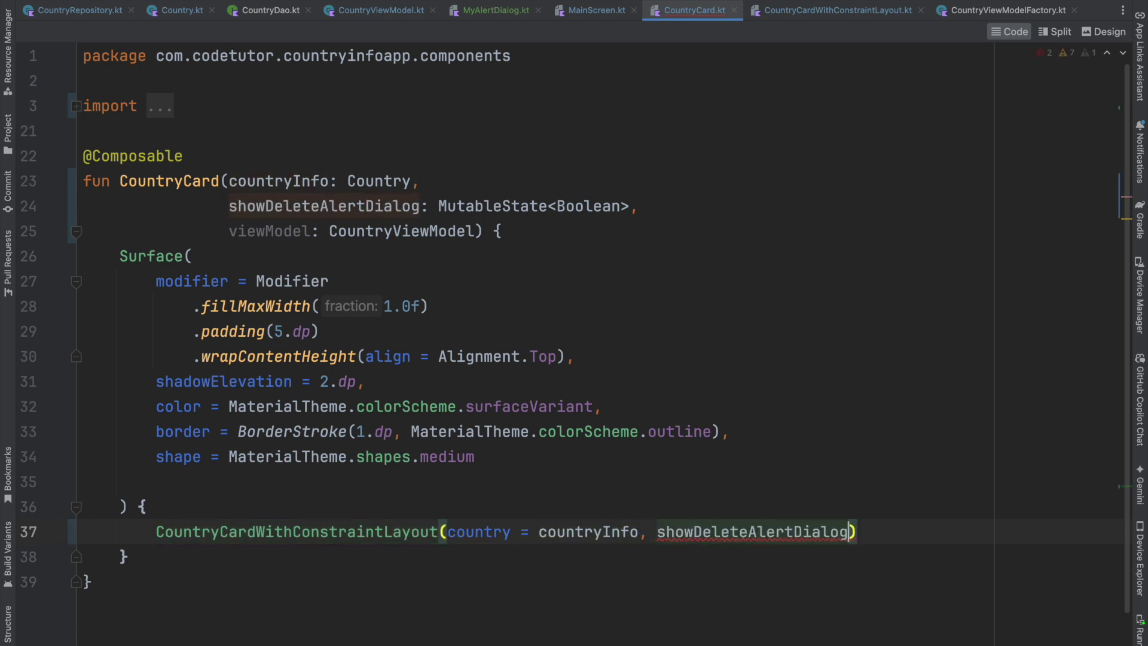
type(", viewModel")
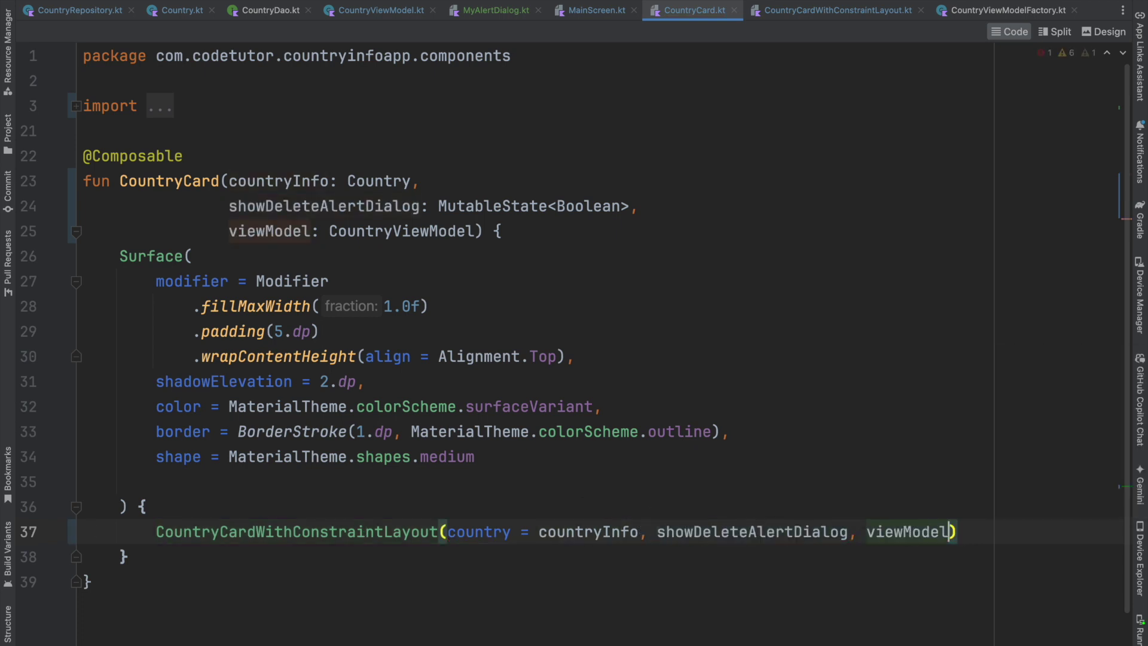
key("ctrl+alt+l")
key("ctrl")
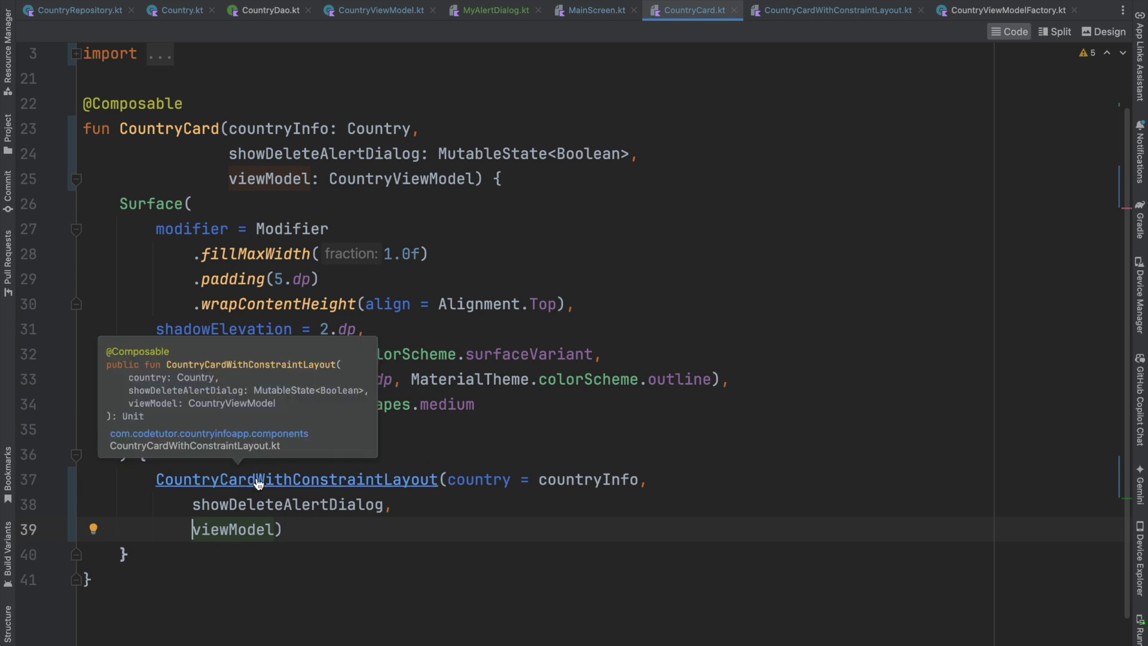
left_click(259, 485, "ctrl")
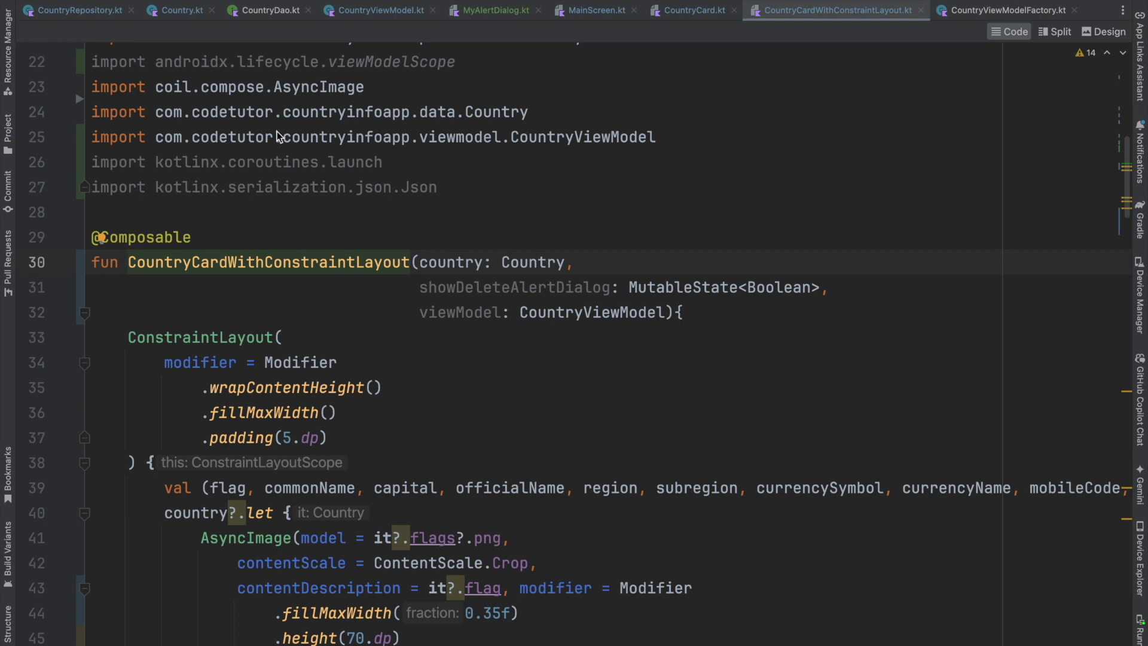
left_click(344, 438)
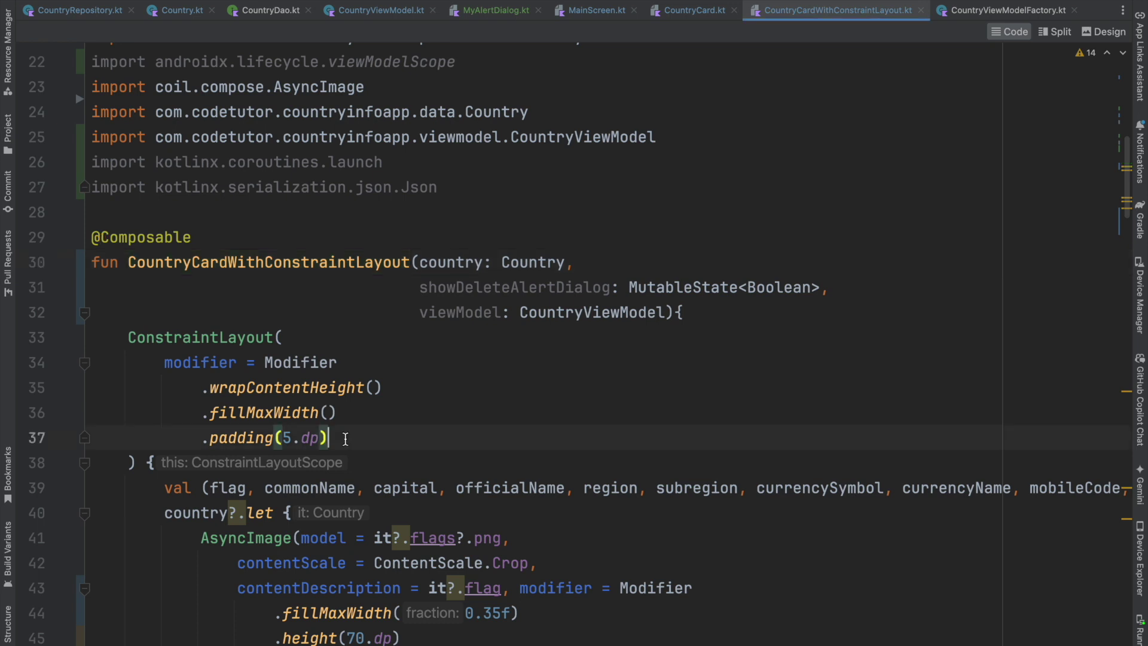
Add .pointerInput(Unit) with detectTapGestures onLongPress logging Log.i("CountryCard", "Long press detected")
left_click(194, 338)
left_click(344, 438)
key("Return")
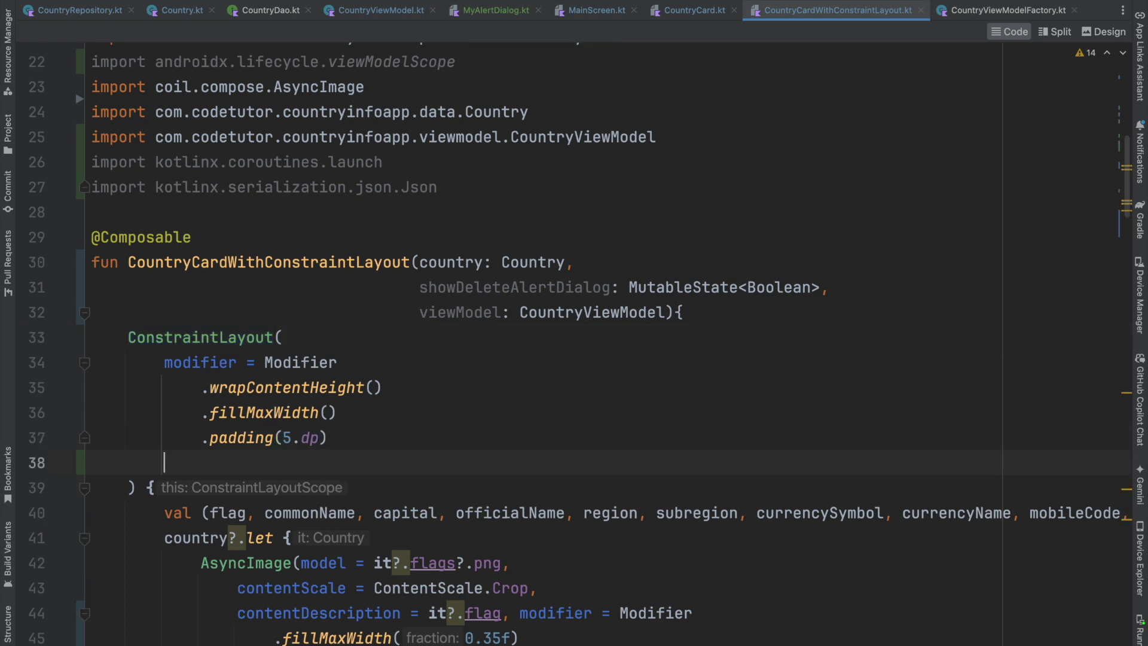
type(".pointerInput")
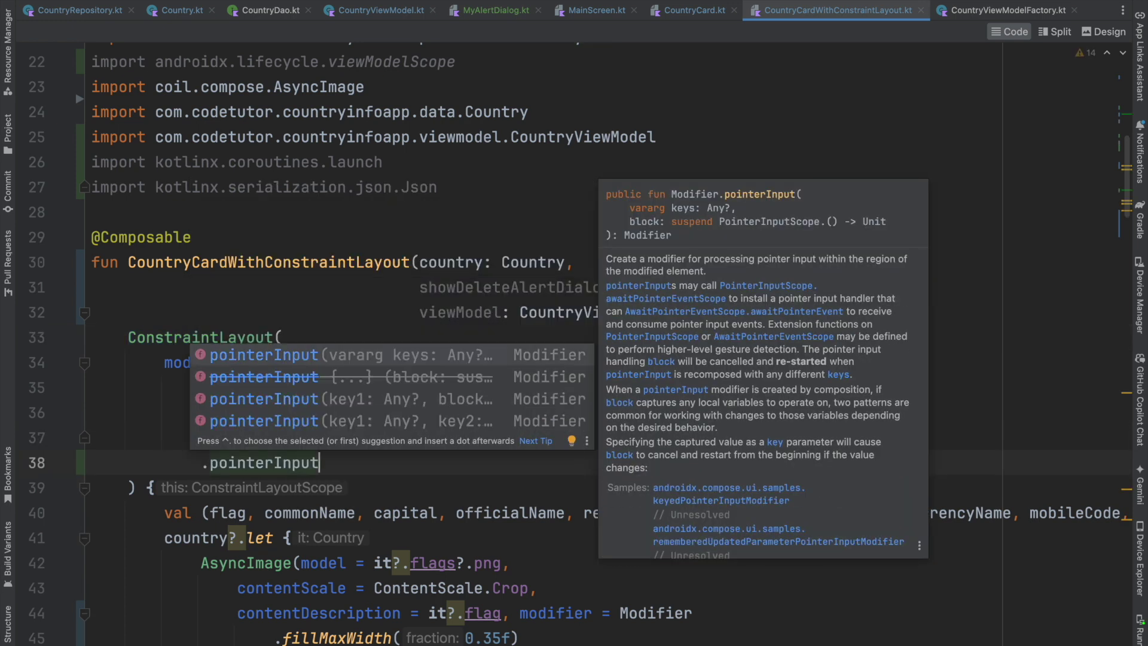
type("(Unit){")
key("Return")
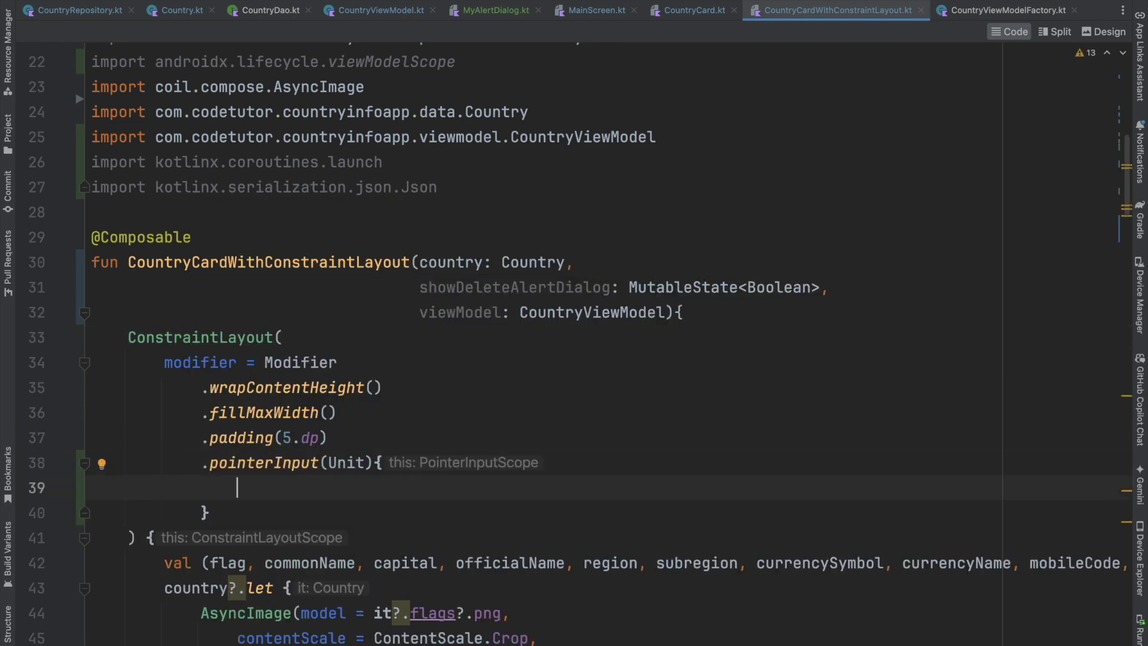
type("dete")
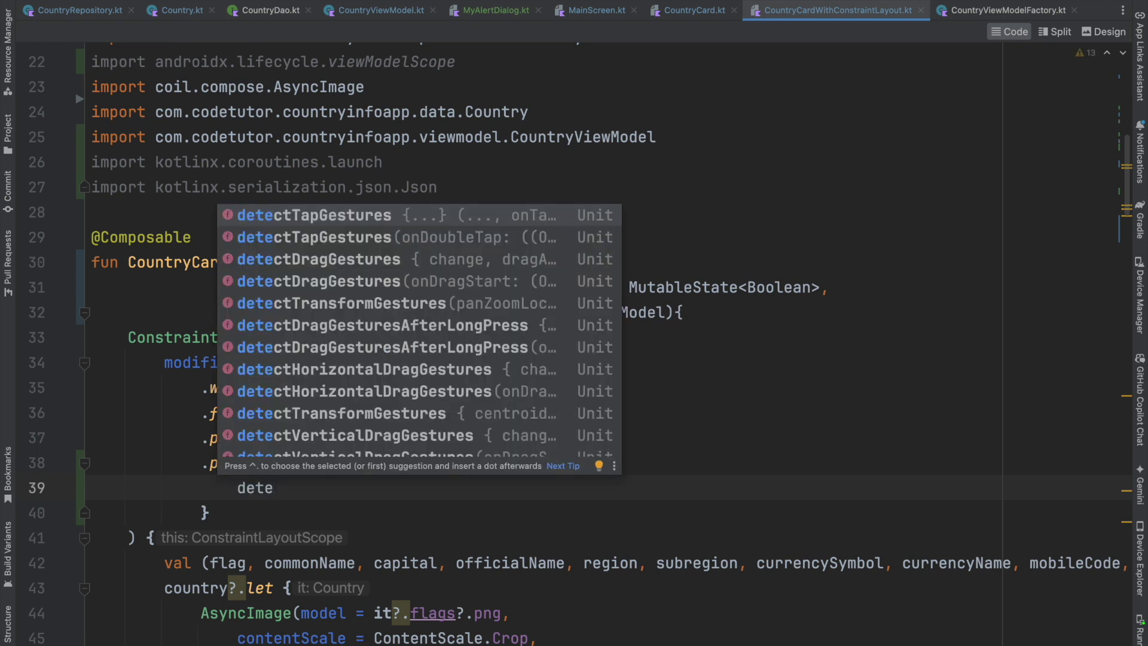
key("Return")
key("Return")
type("onL")
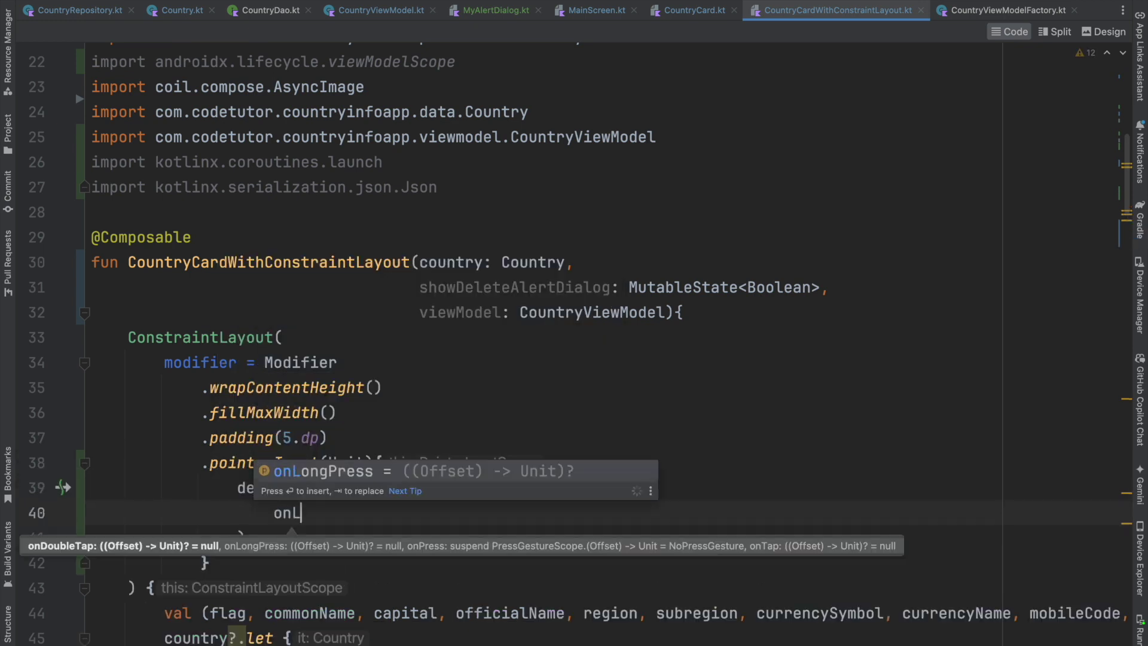
key("Return")
type("{")
key("Return")
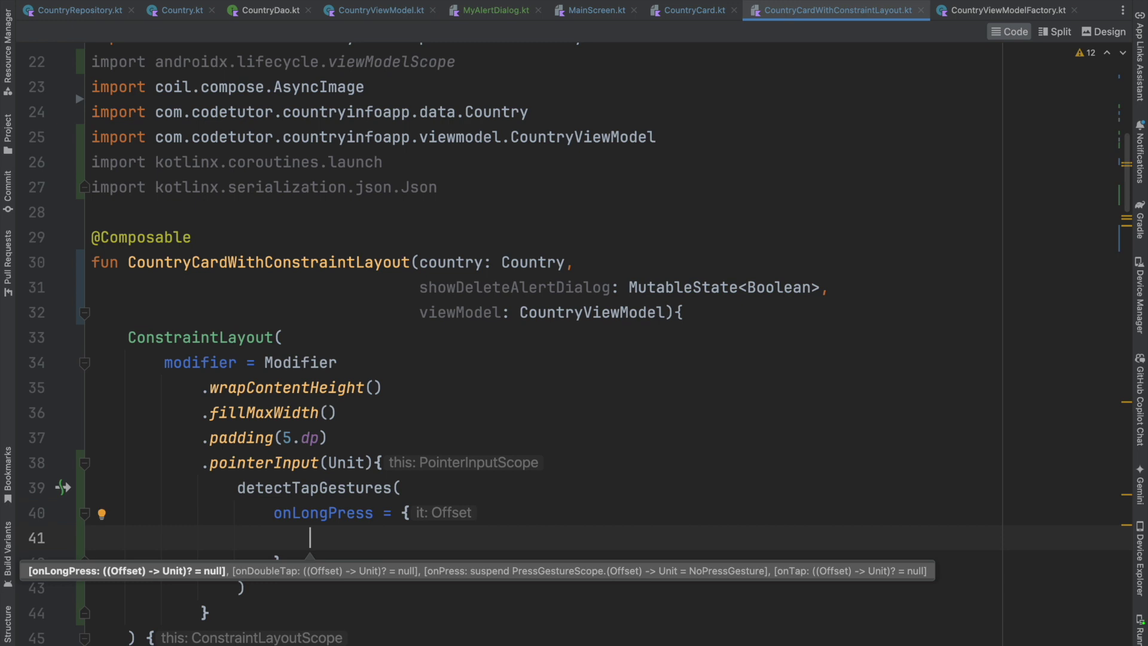
type("Log.i")
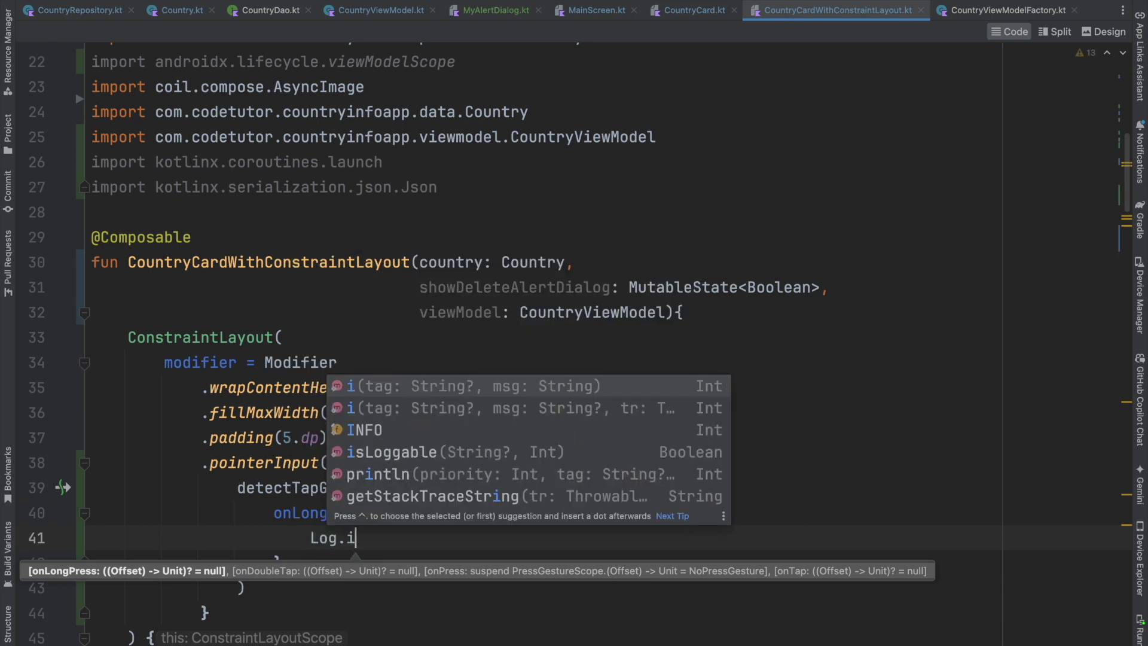
key("Return")
type("\"")
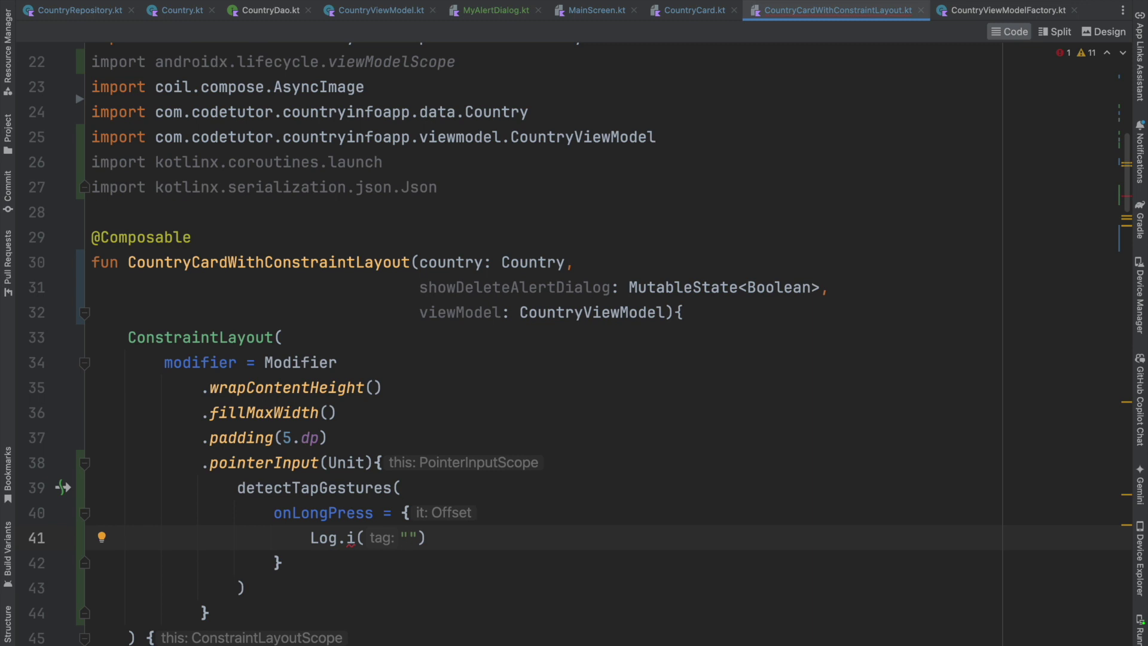
type("CountryCard\", \"Log")
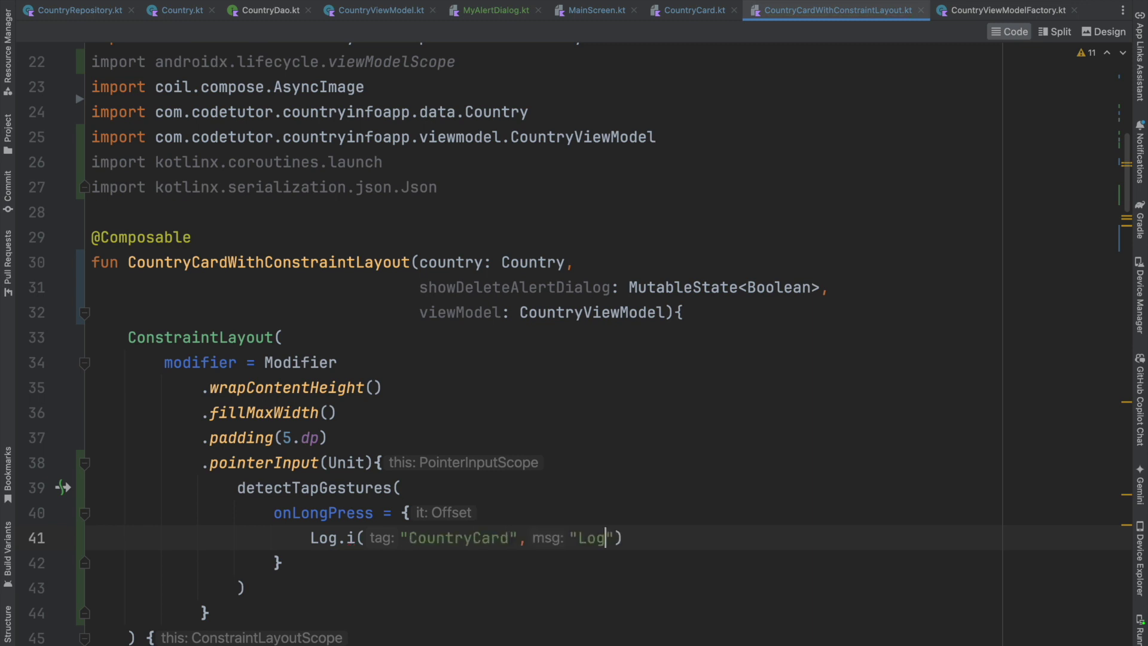
key("BackSpace")
type("ng press detected")
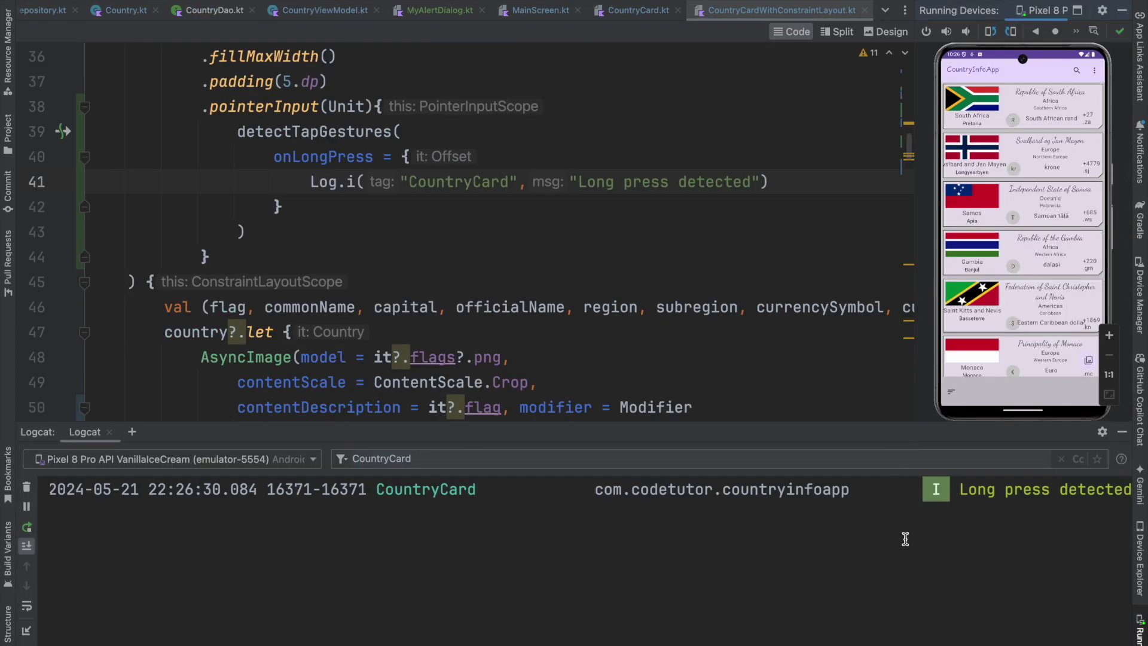
Long-press several country cards in the running app to produce 'Long press detected' Logcat entries
left_click(1019, 100)
left_click(1026, 174)
left_click(1025, 203)
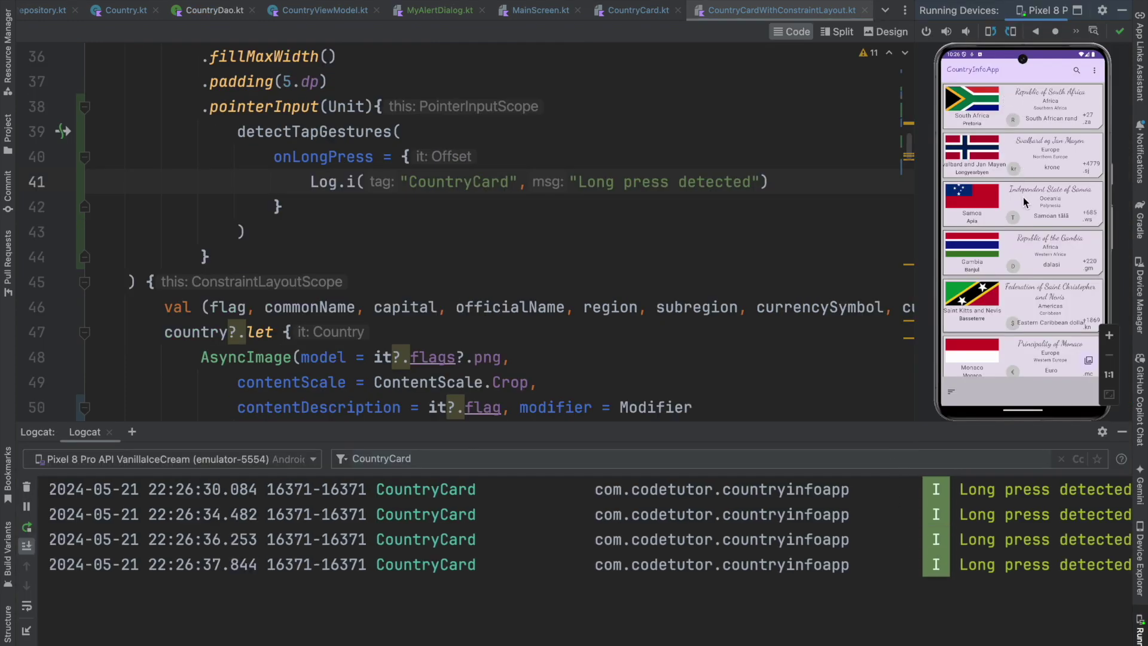
Hide the Logcat and device panels and return to the end of the Log.i line
left_click(1121, 432)
left_click(1120, 9)
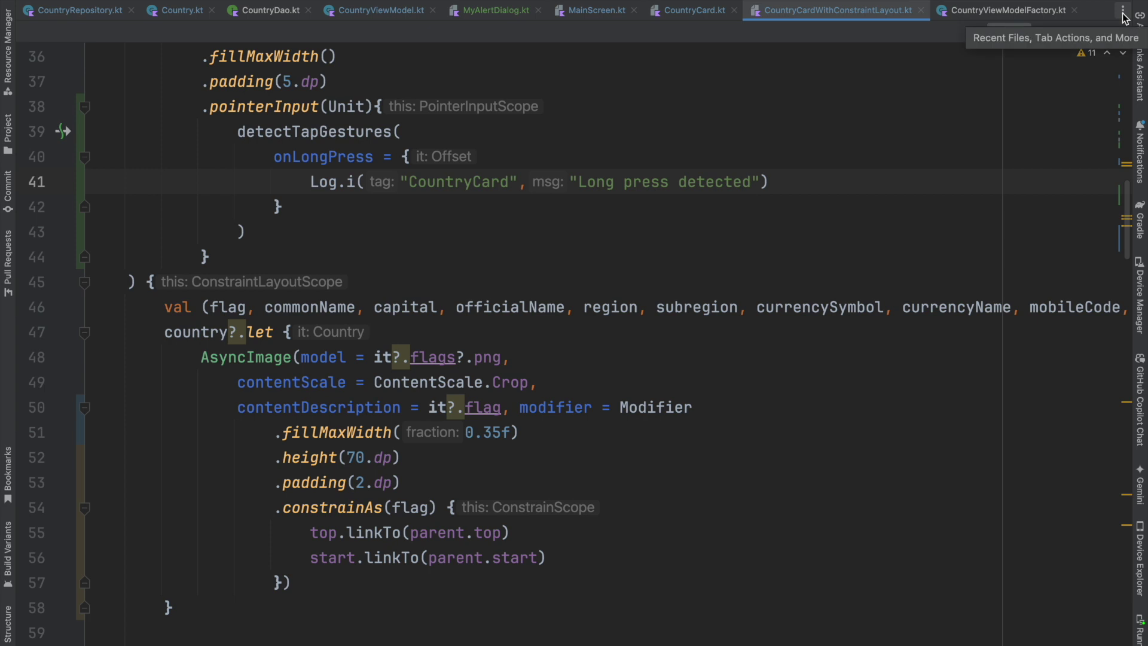
left_click(793, 187)
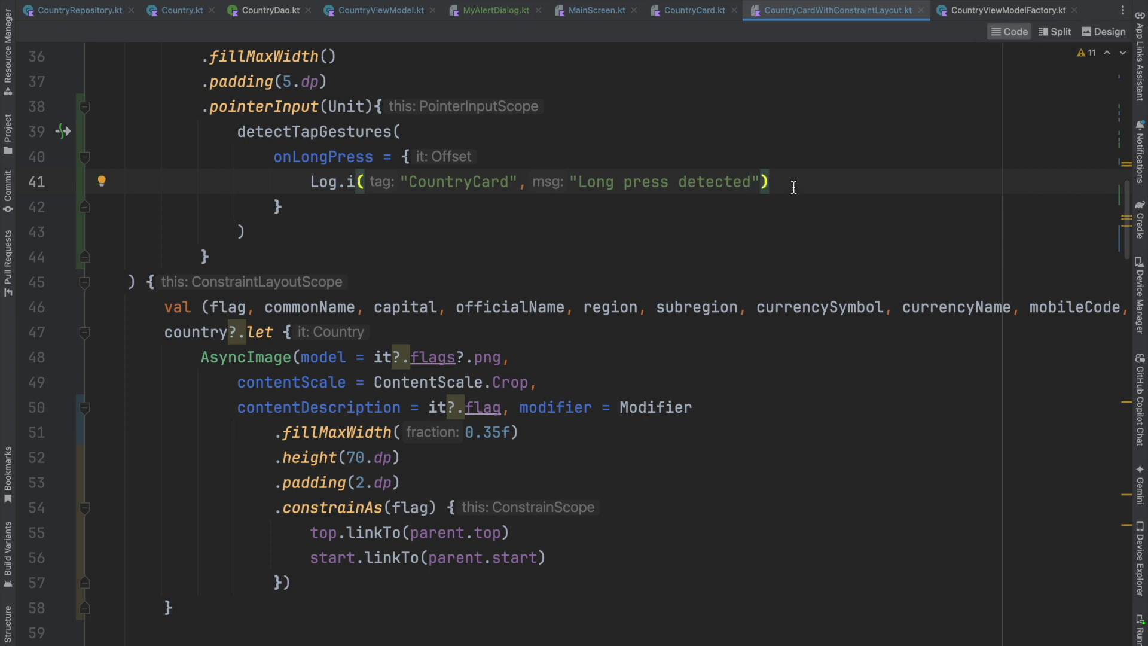
Add showDeleteAlertDialog.value = true on a new line via code completion
key("Return")
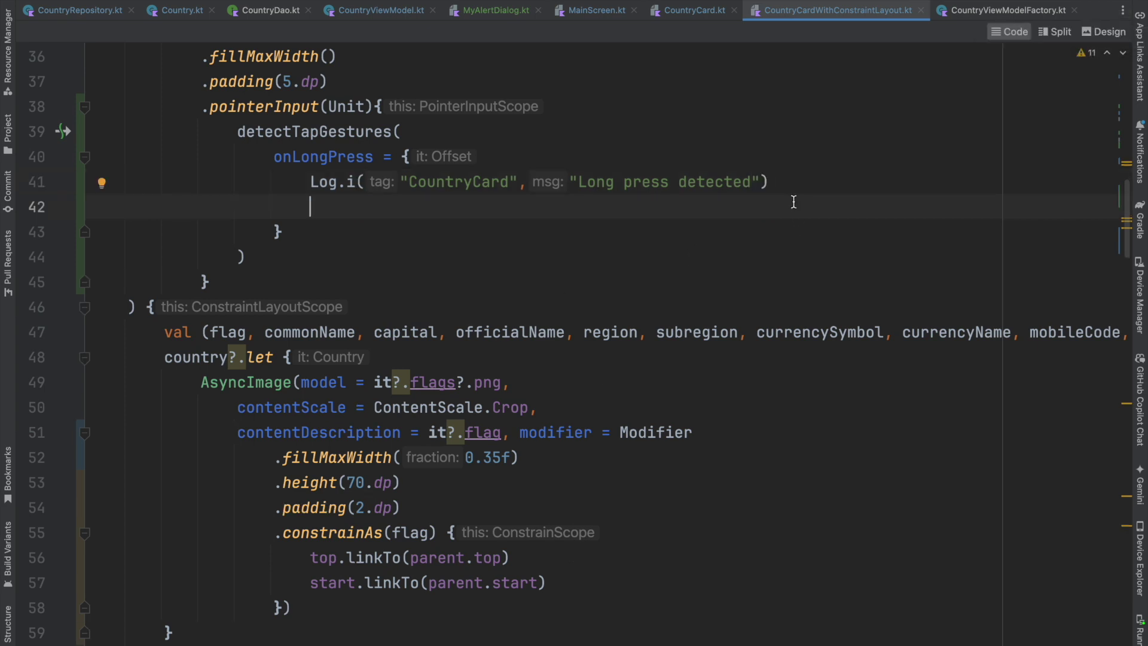
type("show")
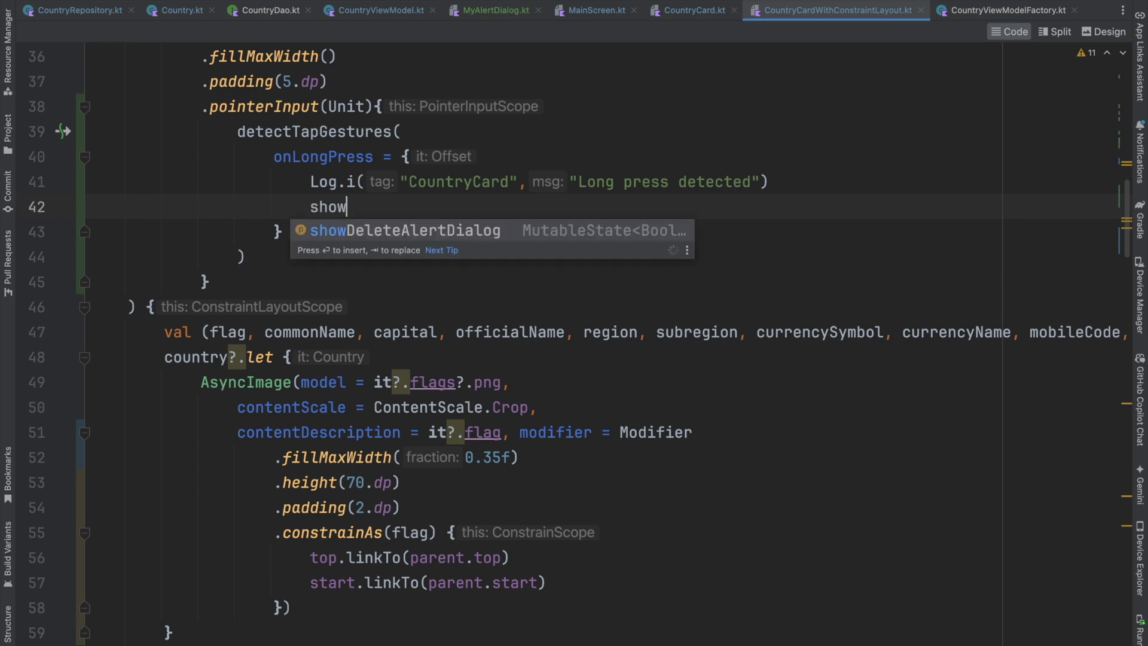
key("Return")
type(".")
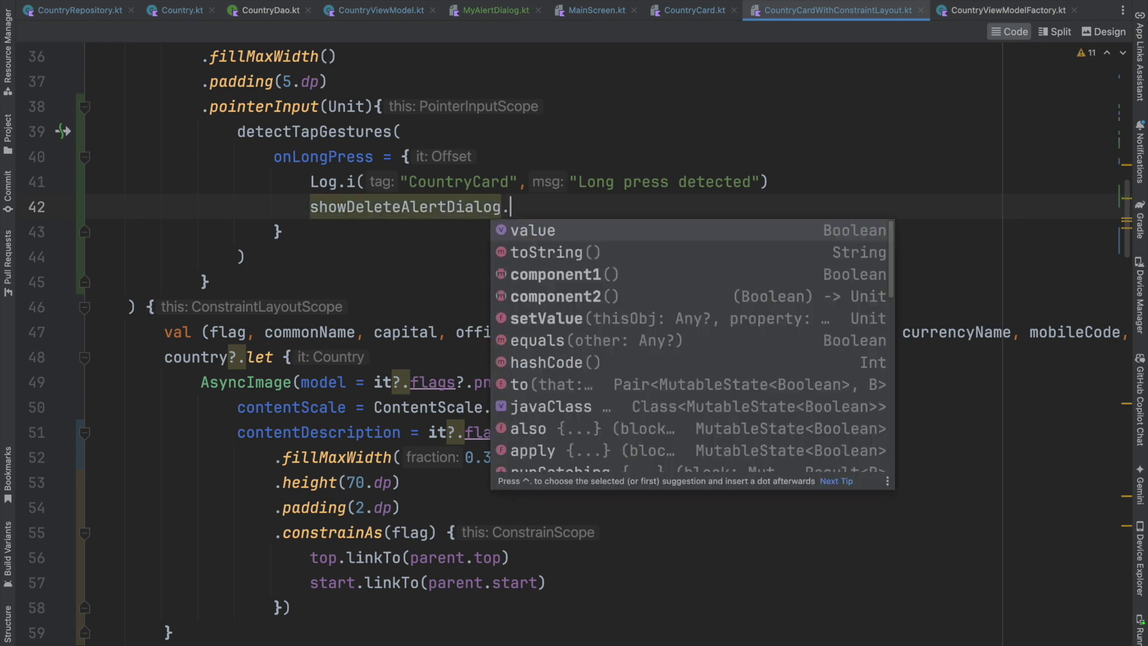
key("Return")
type("= tr")
key("Return")
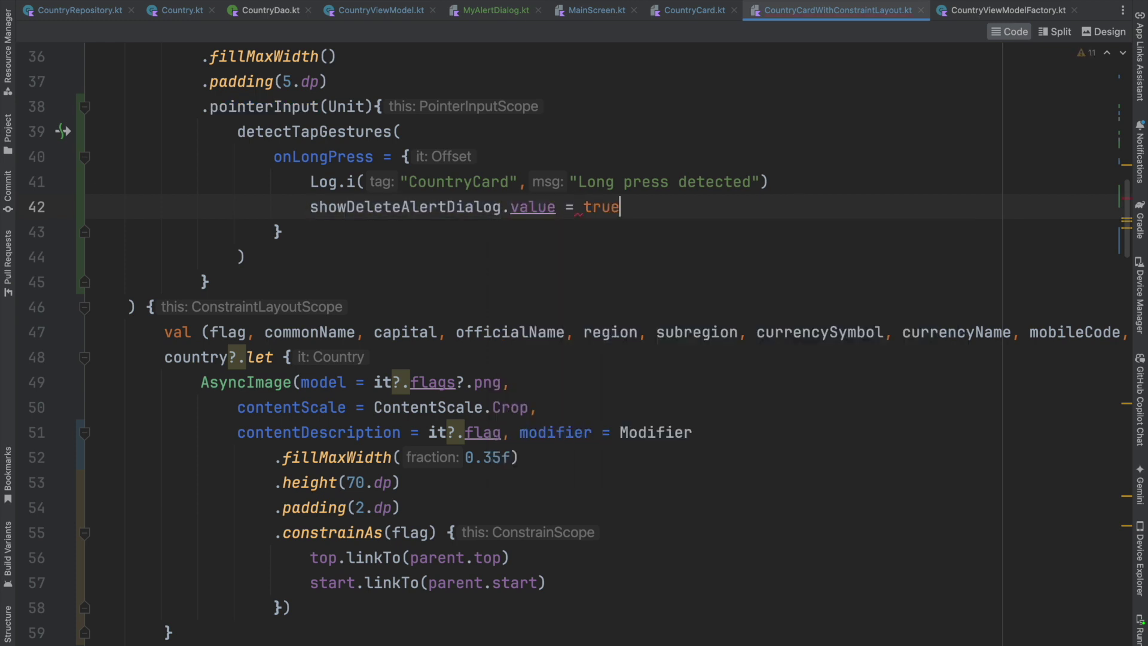
Add viewModel.selectedCountryForDeletion.value = country on the next line
key("Return")
type("view")
key("Return")
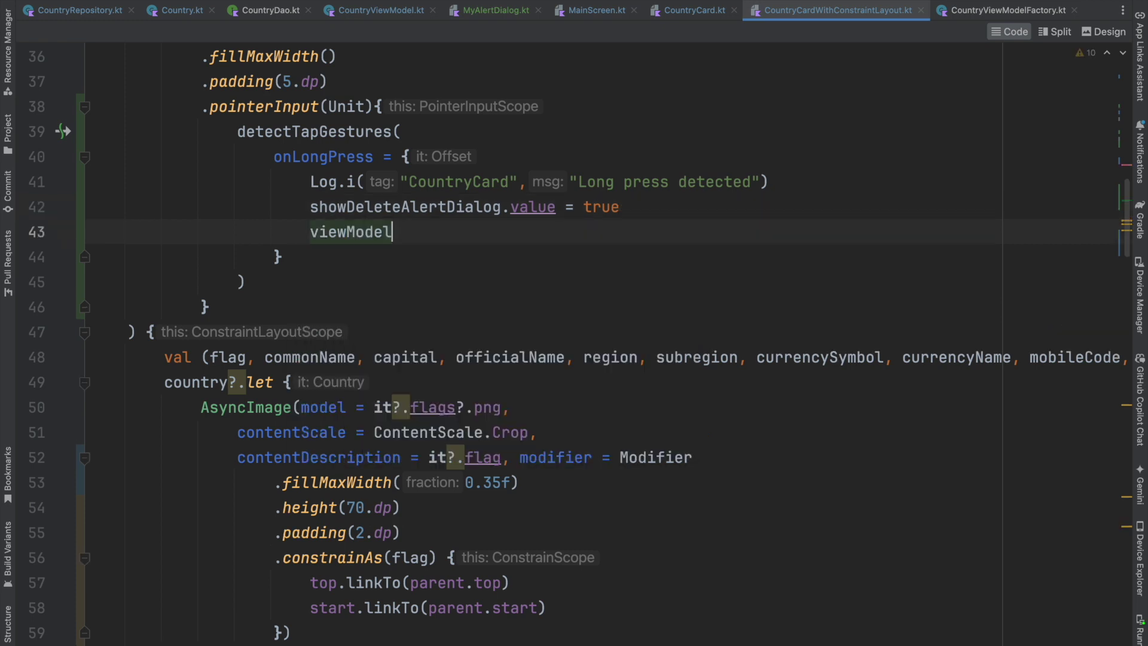
type(".")
key("Return")
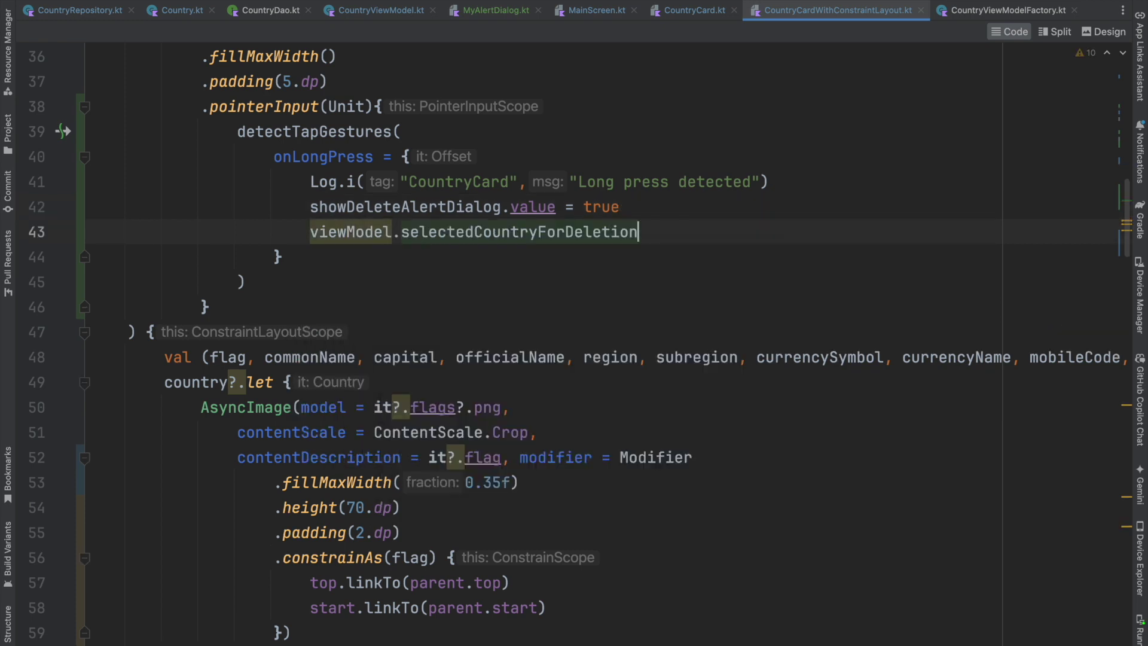
type(".v")
key("Return")
type("= country")
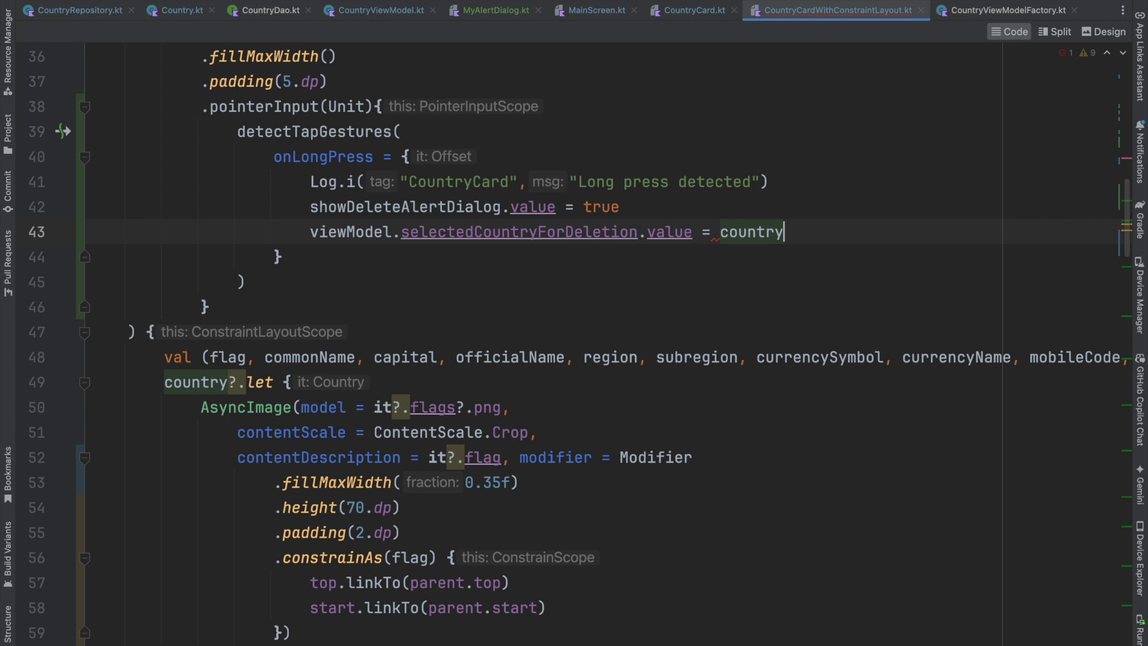
scroll(676, 254, "up", 2)
scroll(677, 254, "up", 1)
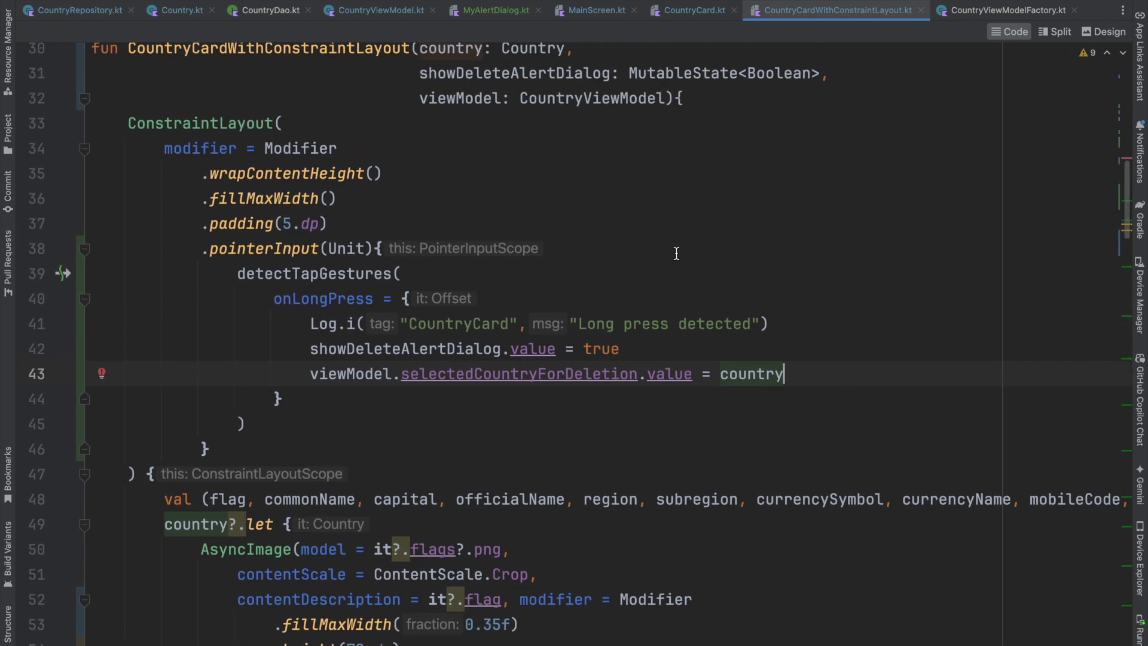
scroll(676, 254, "up", 1)
left_click(449, 93)
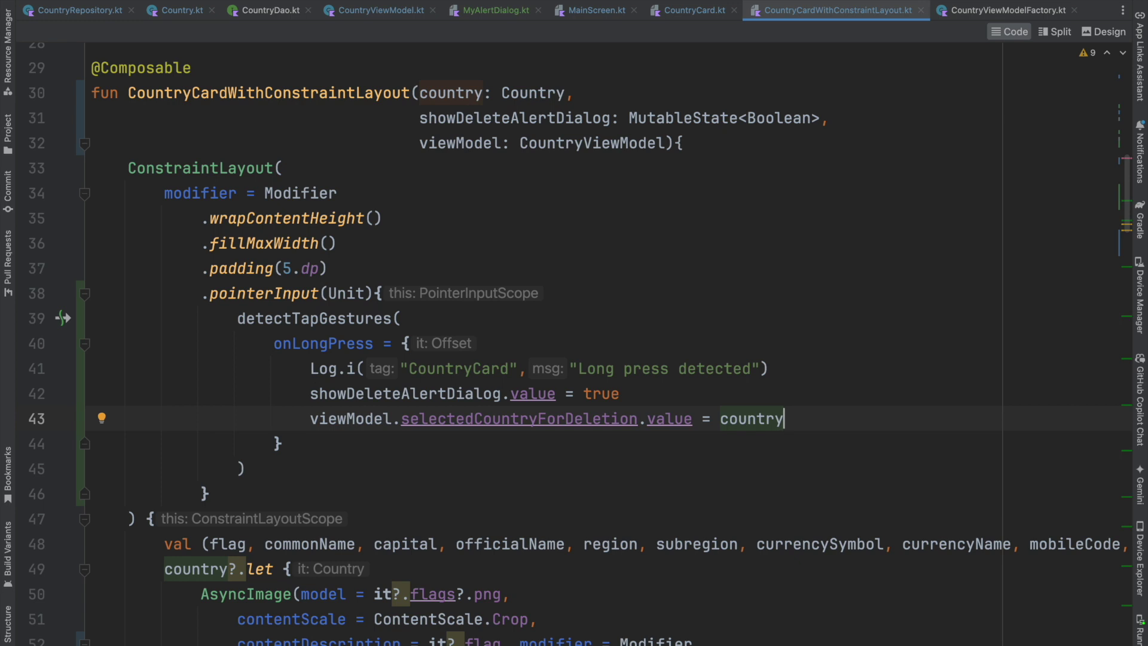
left_click(496, 10)
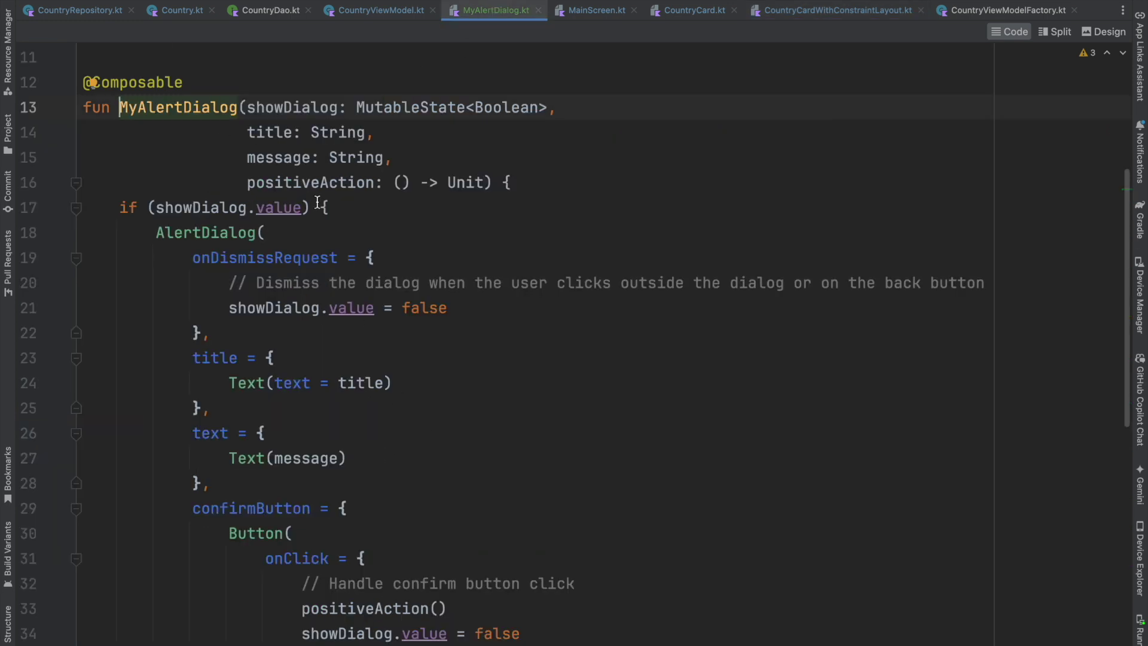
left_click_drag(247, 182, 484, 182)
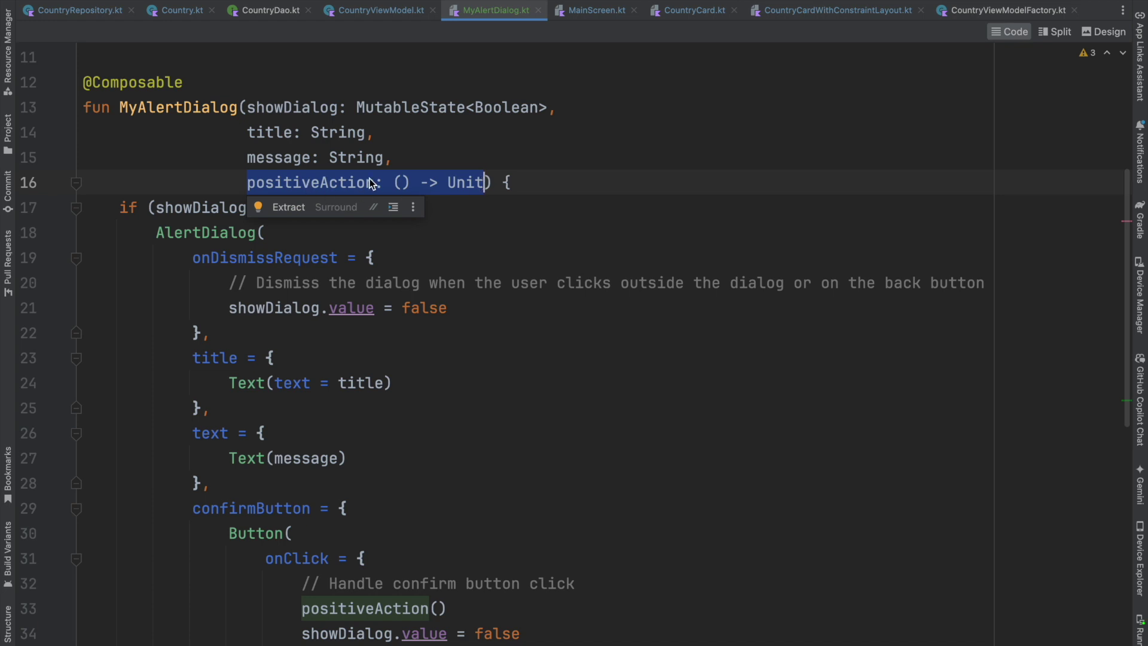
left_click(593, 10)
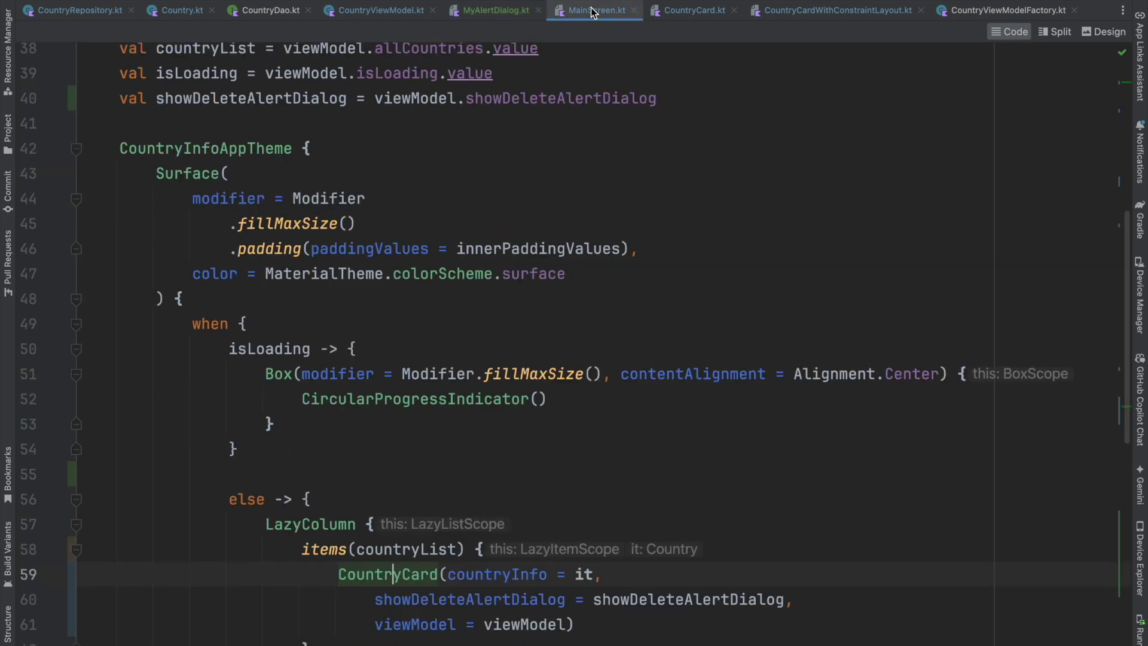
scroll(495, 450, "down", 10)
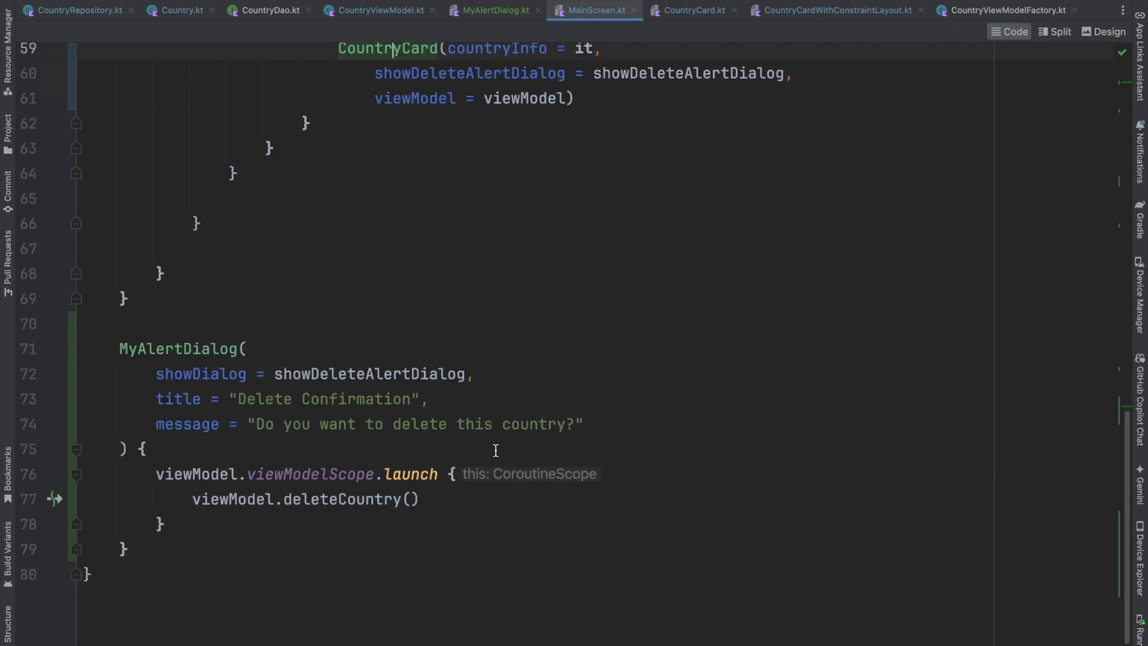
left_click_drag(192, 452, 437, 452)
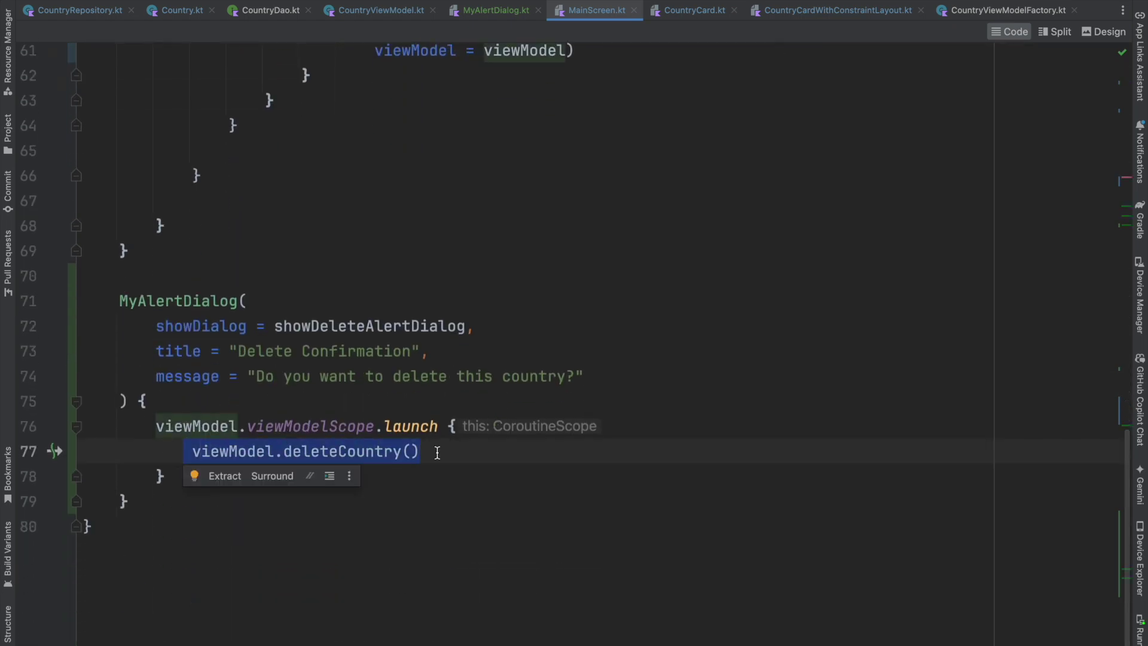
left_click(348, 451)
left_click(358, 453, "ctrl")
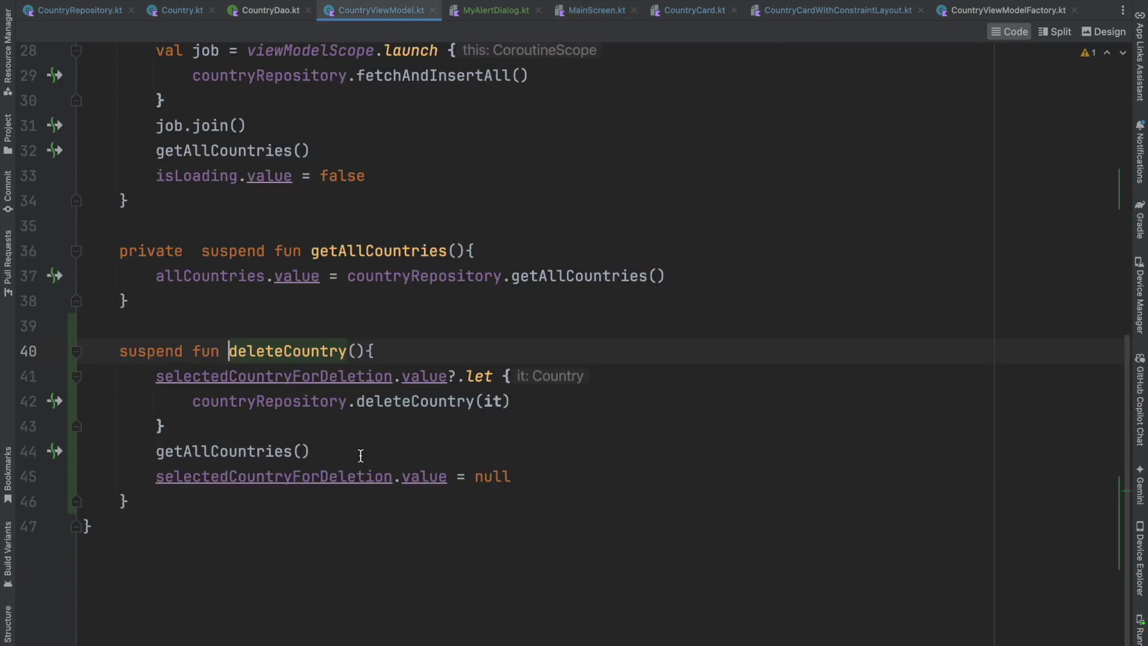
double_click(177, 377)
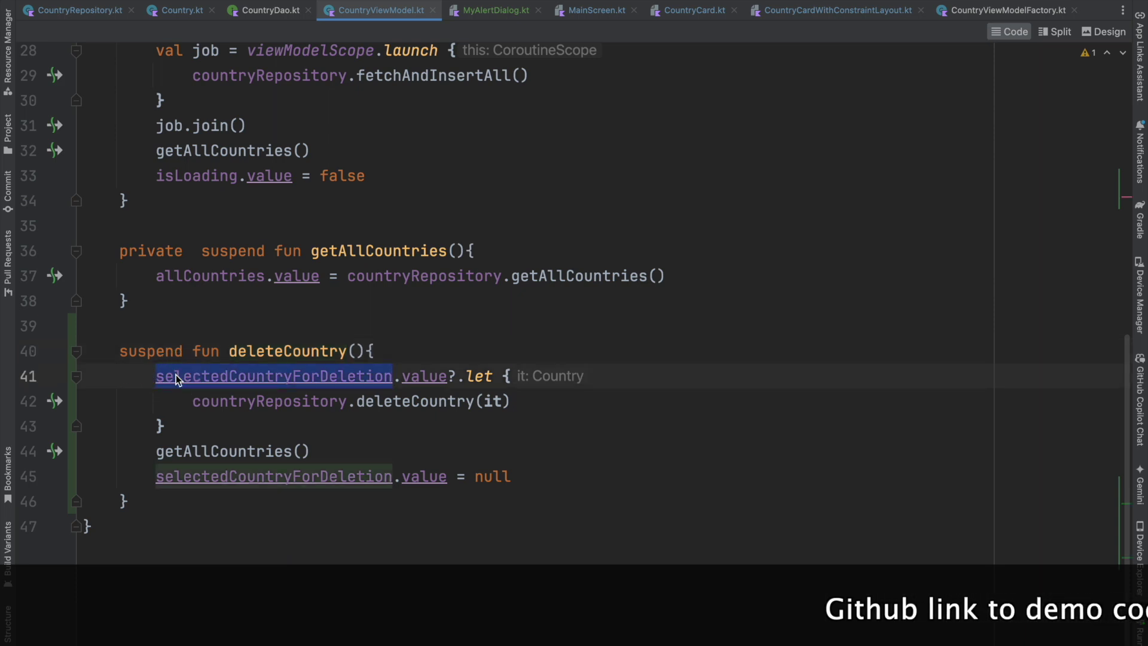
left_click(177, 374, "ctrl")
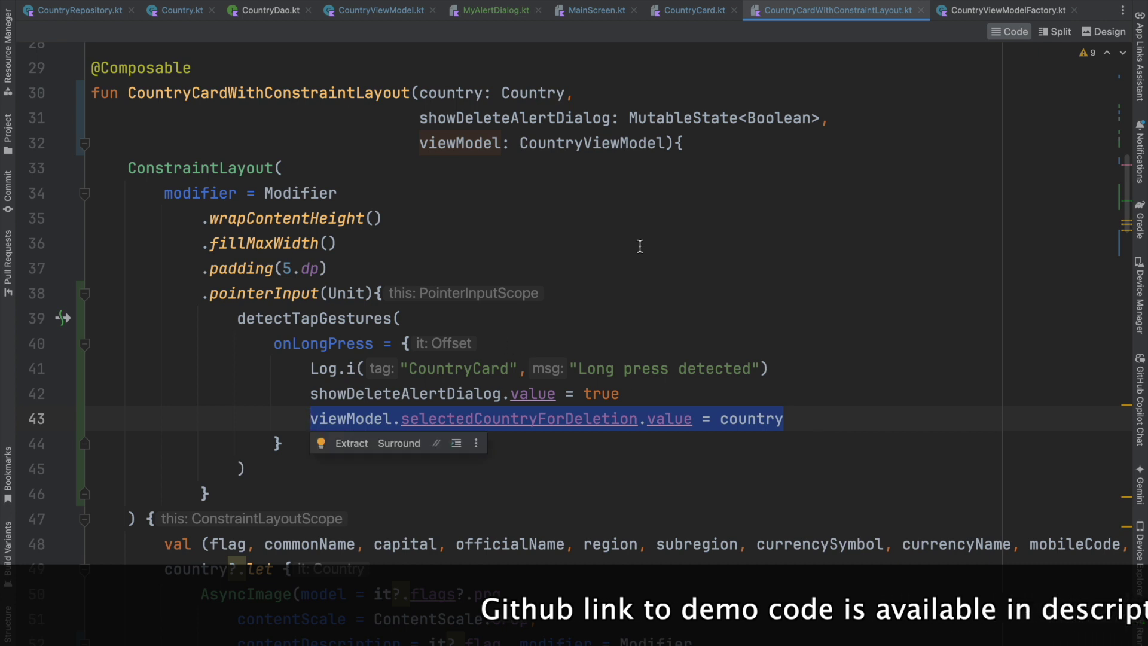
Run the app, long-press South Africa and confirm its deletion
left_click(657, 287)
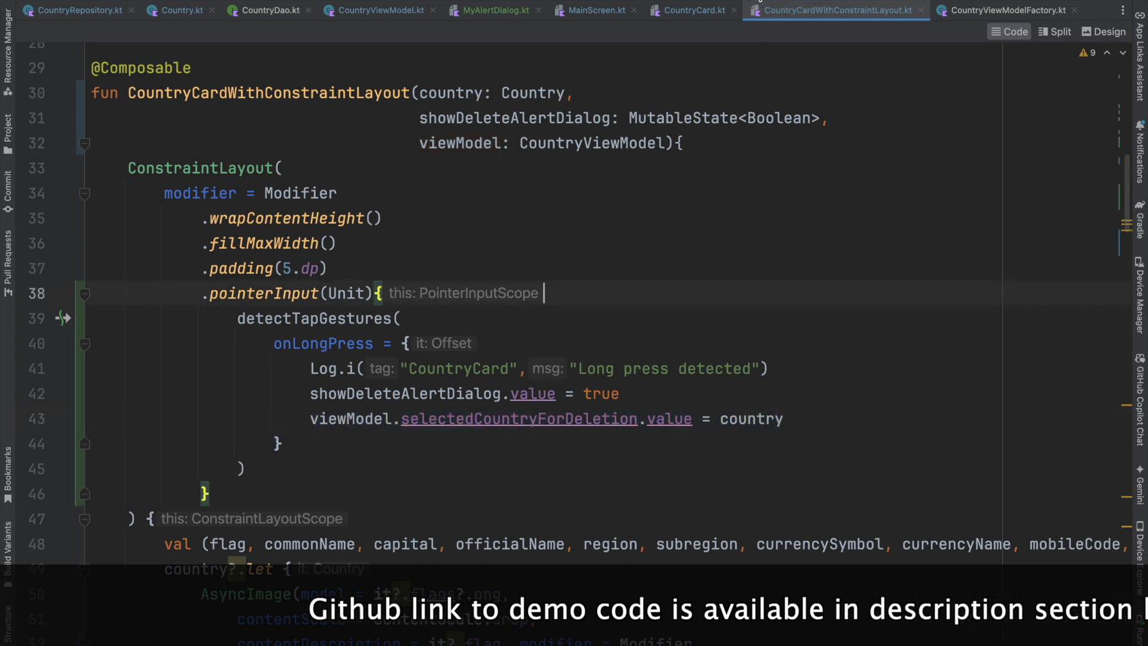
left_click(1011, 145)
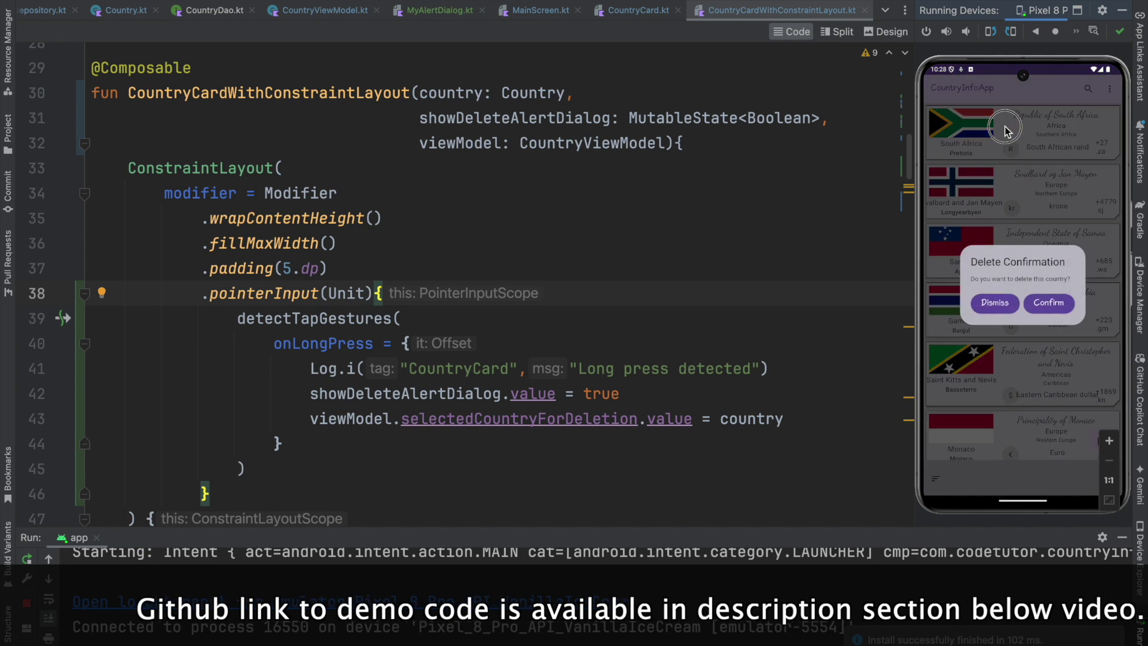
left_click(1049, 305)
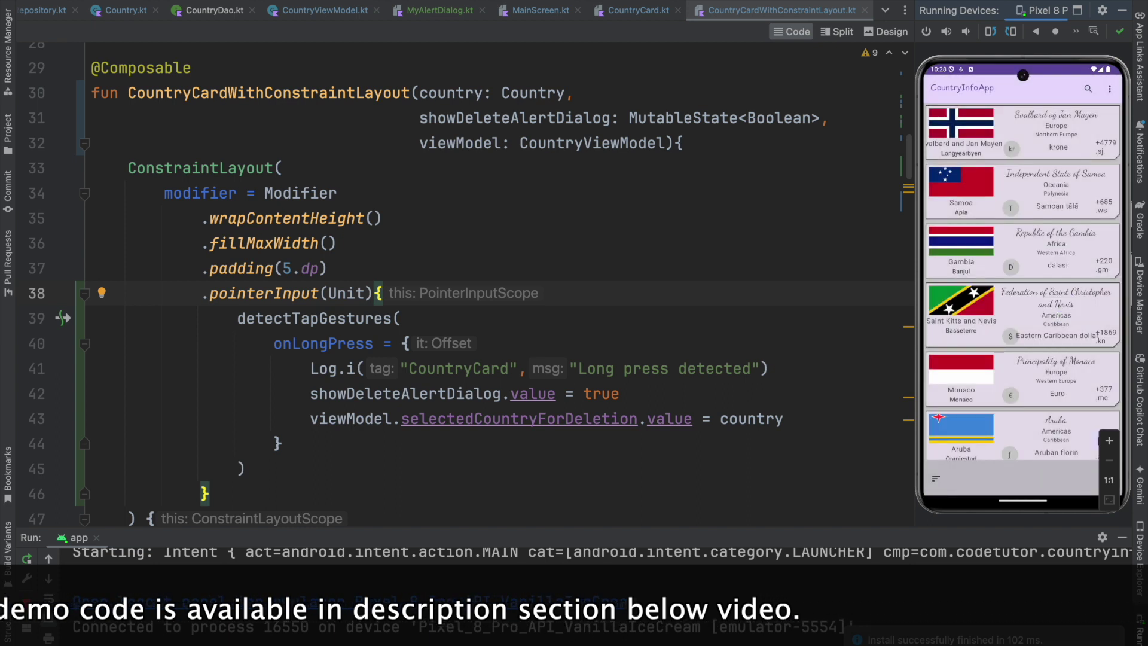
In the Database Inspector run select count(*) from Country, returning 249
left_click(589, 633)
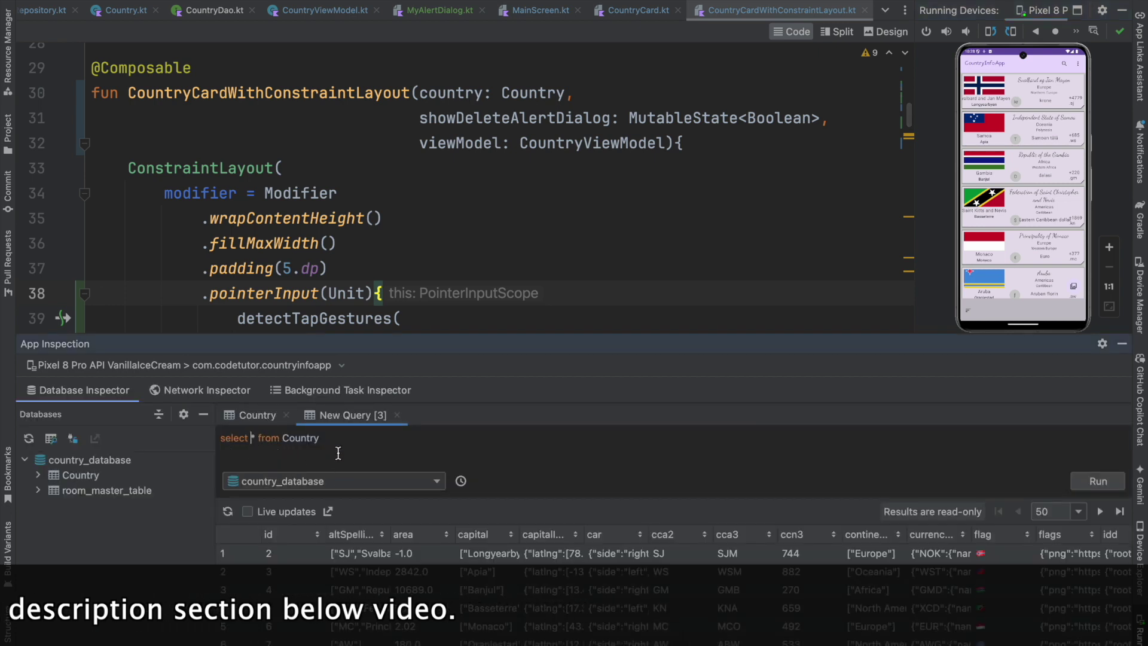
double_click(252, 438)
type("count")
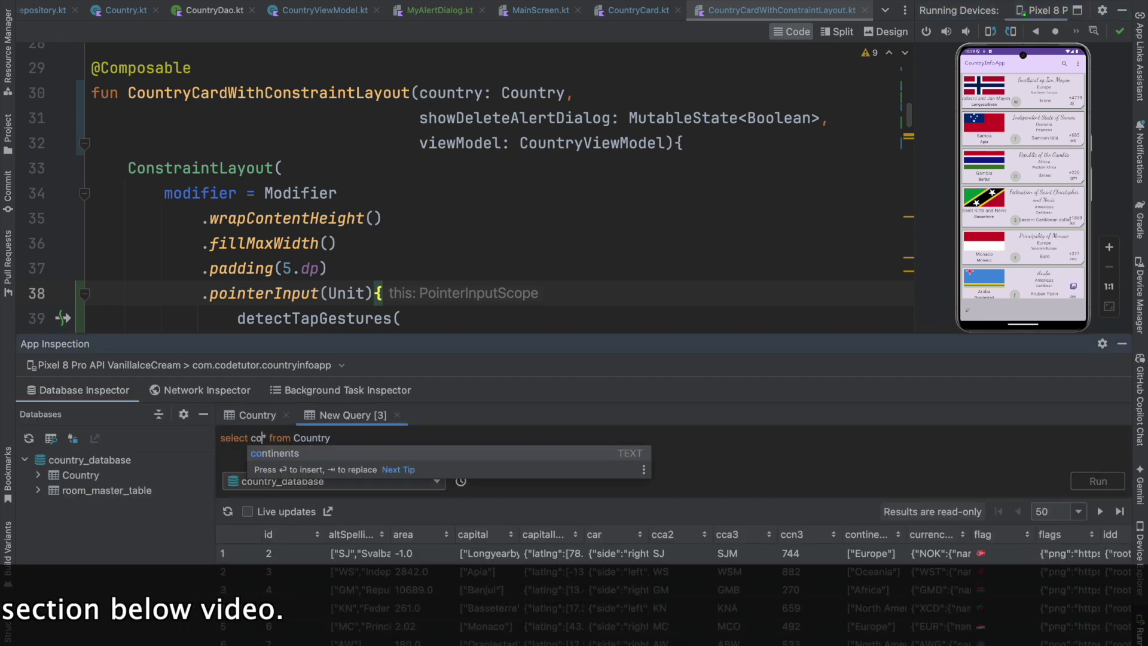
type("(*)")
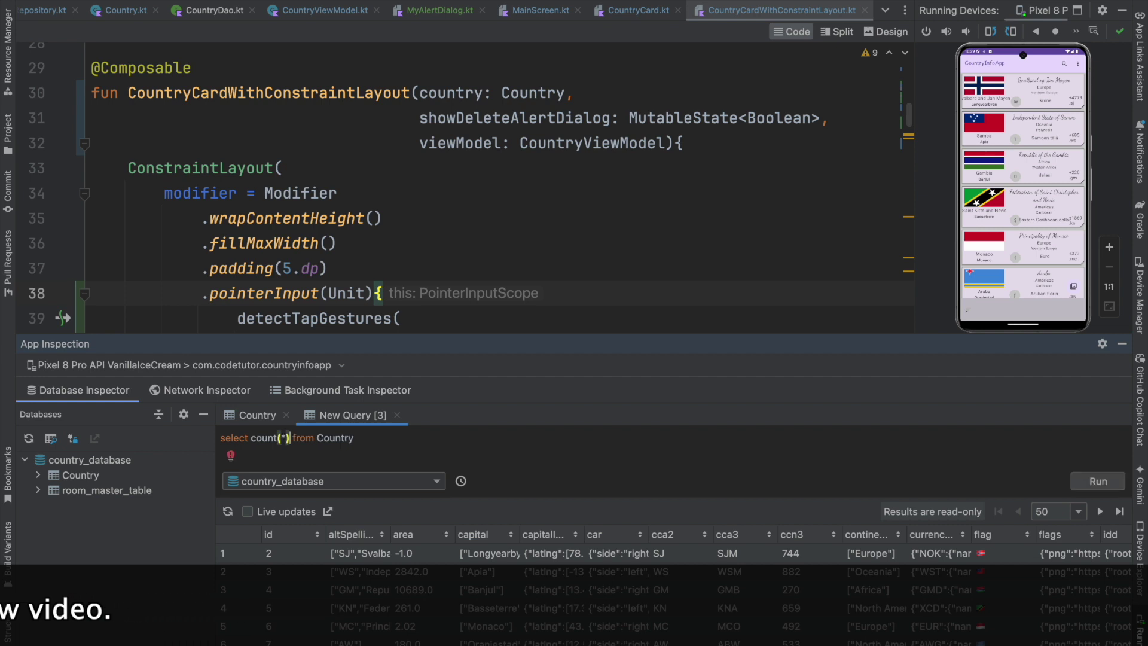
left_click(1096, 482)
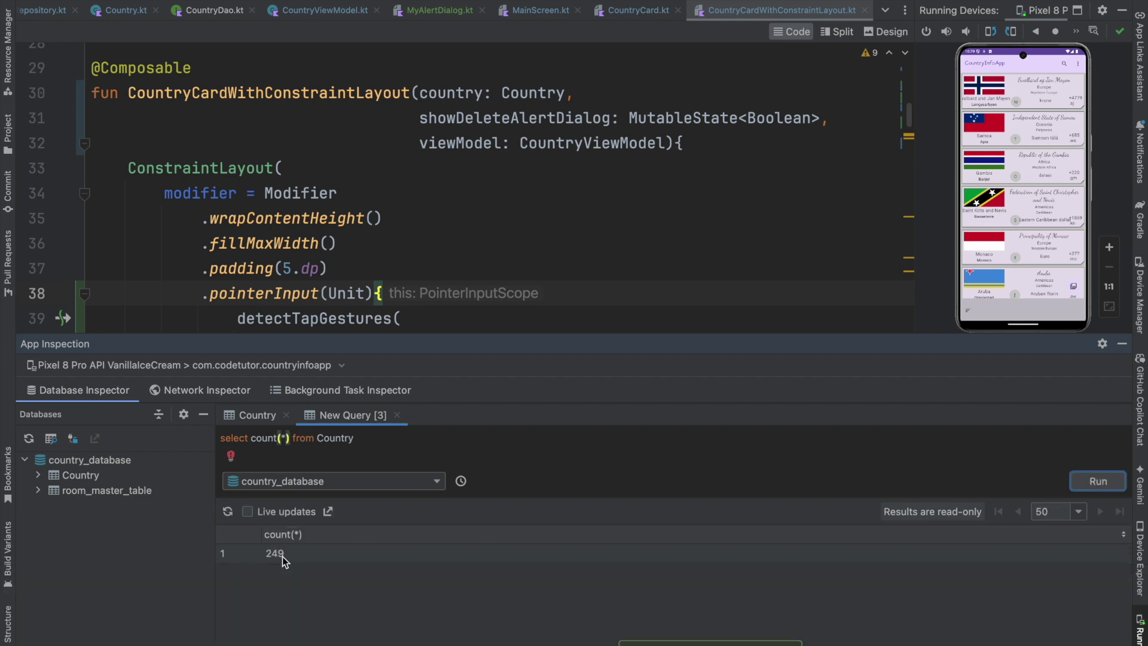
Long-press Svalbard, dismiss the dialog, and rerun the count to confirm it stays 249
left_click(1019, 91)
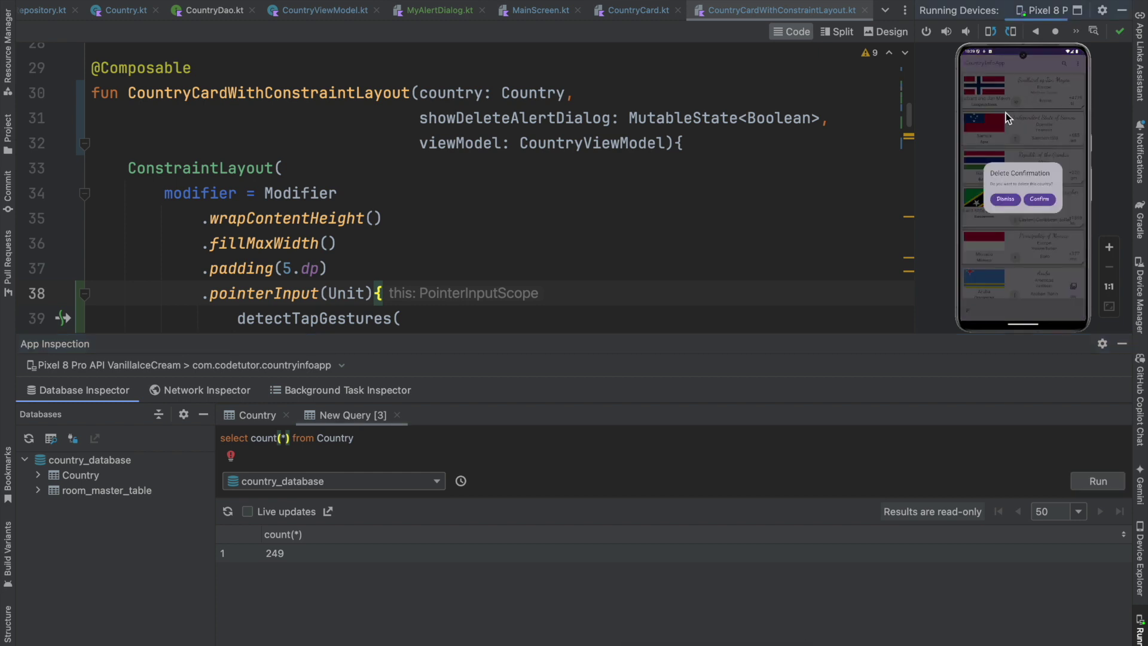
left_click(1045, 199)
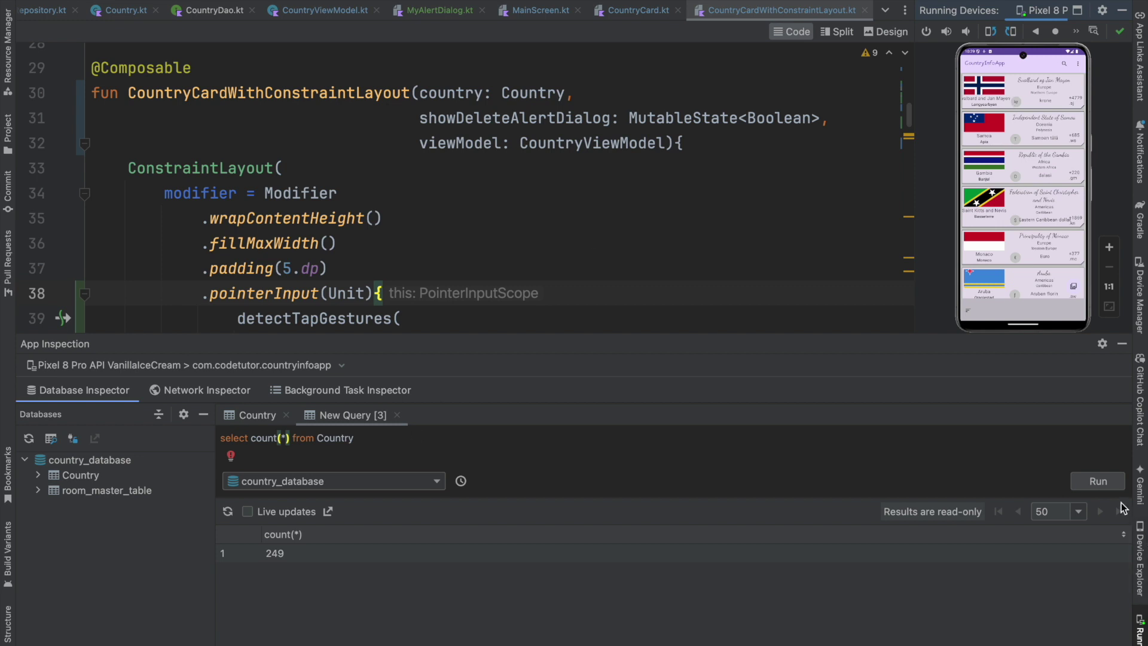
left_click(1098, 481)
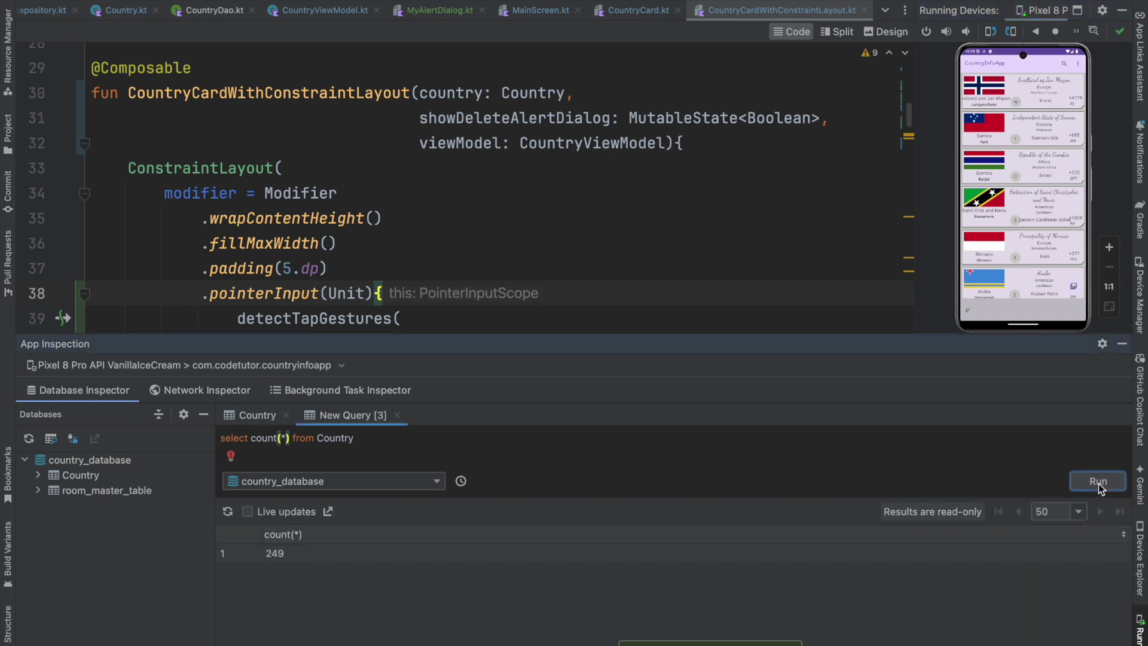
left_click(1122, 343)
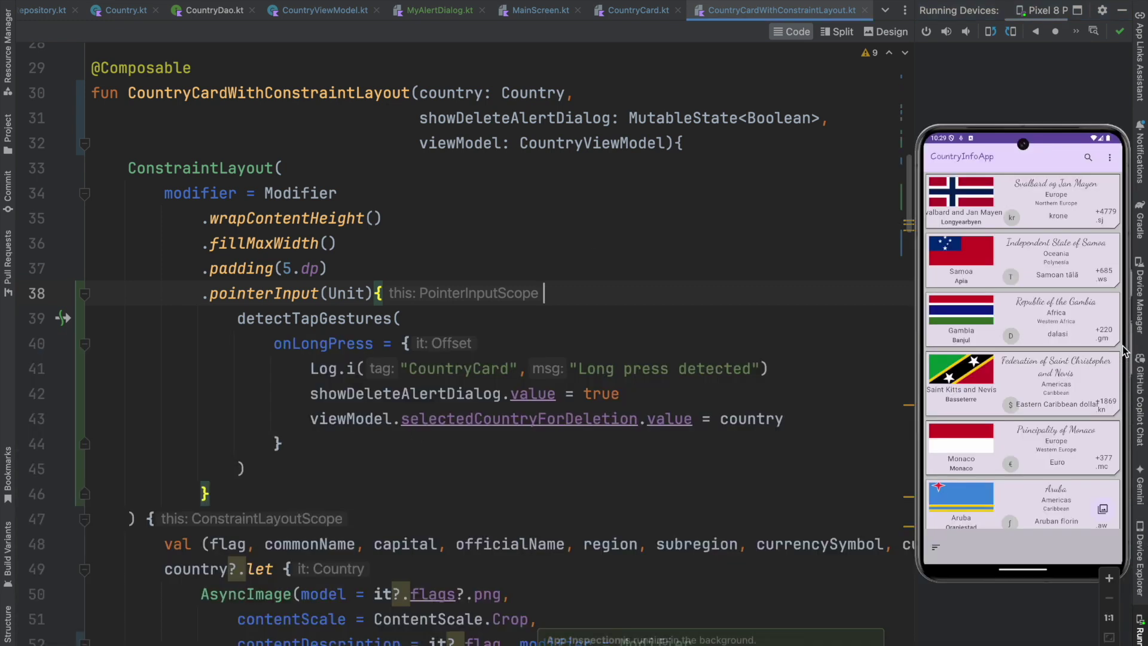